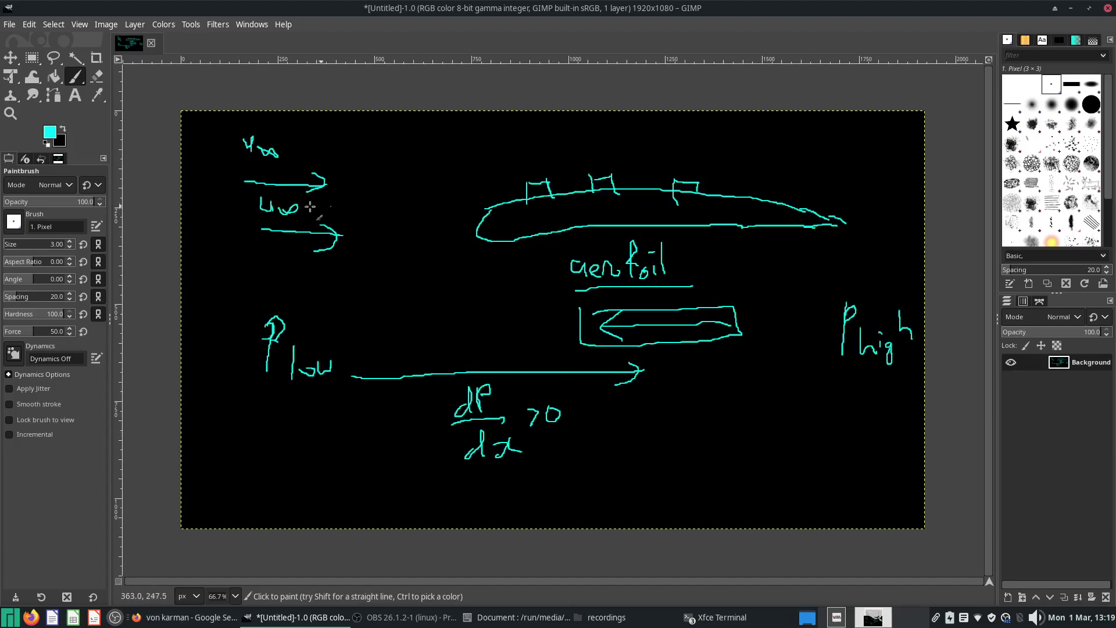
# Box the two labelled free-stream arrows, and sketch a small circle with an incoming arrow labelled U∞ beside dP/dx > 0.
pyautogui.moveTo(235, 133)
pyautogui.mouseDown()
pyautogui.moveTo(233, 239)
pyautogui.moveTo(348, 245)
pyautogui.moveTo(325, 140)
pyautogui.moveTo(241, 134)
pyautogui.mouseUp()
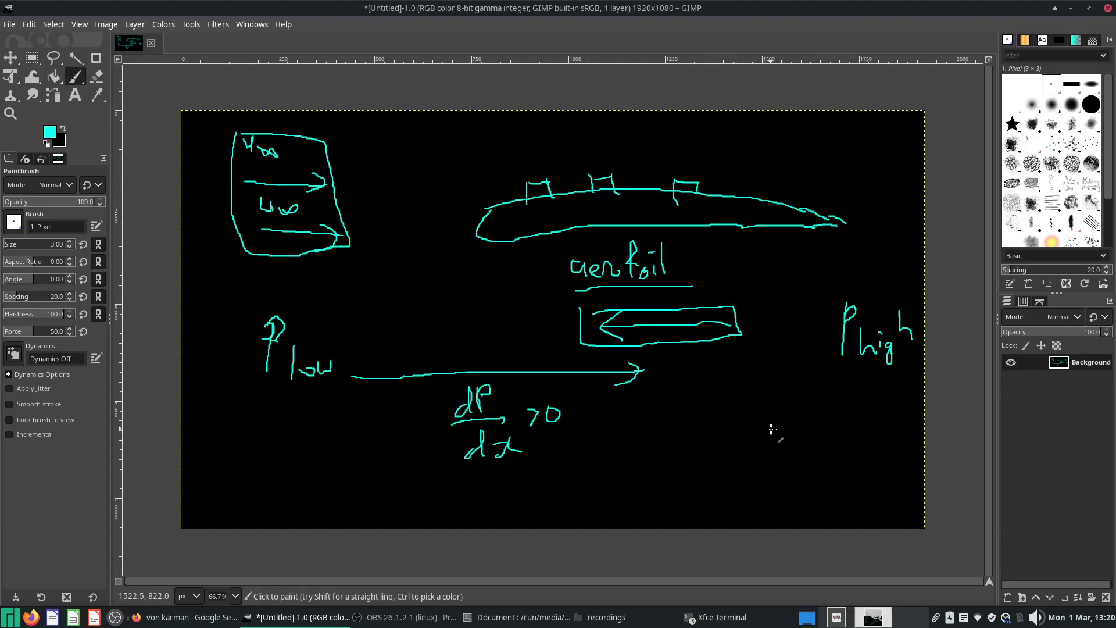
pyautogui.moveTo(770, 427)
pyautogui.mouseDown()
pyautogui.moveTo(764, 448)
pyautogui.moveTo(782, 418)
pyautogui.moveTo(771, 427)
pyautogui.mouseUp()
pyautogui.moveTo(635, 446)
pyautogui.mouseDown()
pyautogui.moveTo(694, 446)
pyautogui.moveTo(681, 459)
pyautogui.mouseUp()
pyautogui.moveTo(606, 418); pyautogui.dragTo(651, 432)
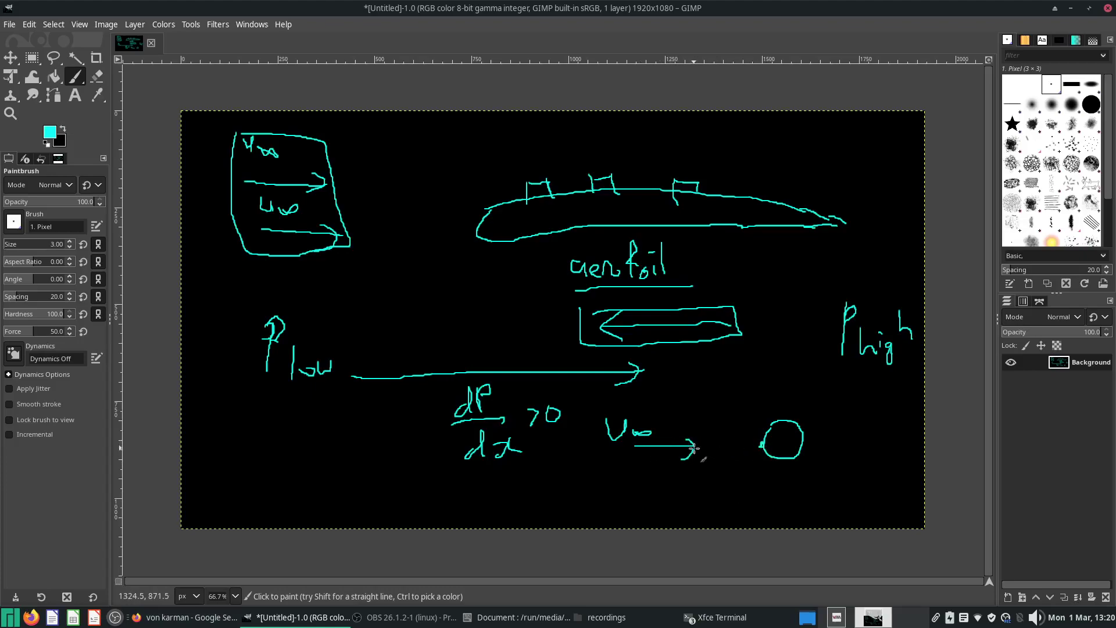
# Draw two streamlines deflecting around the circle, extend the incoming line to its front point, and label it ux=0 and "high P".
pyautogui.moveTo(729, 440); pyautogui.dragTo(760, 417)
pyautogui.moveTo(733, 458)
pyautogui.mouseDown()
pyautogui.moveTo(781, 475)
pyautogui.moveTo(770, 481)
pyautogui.mouseUp()
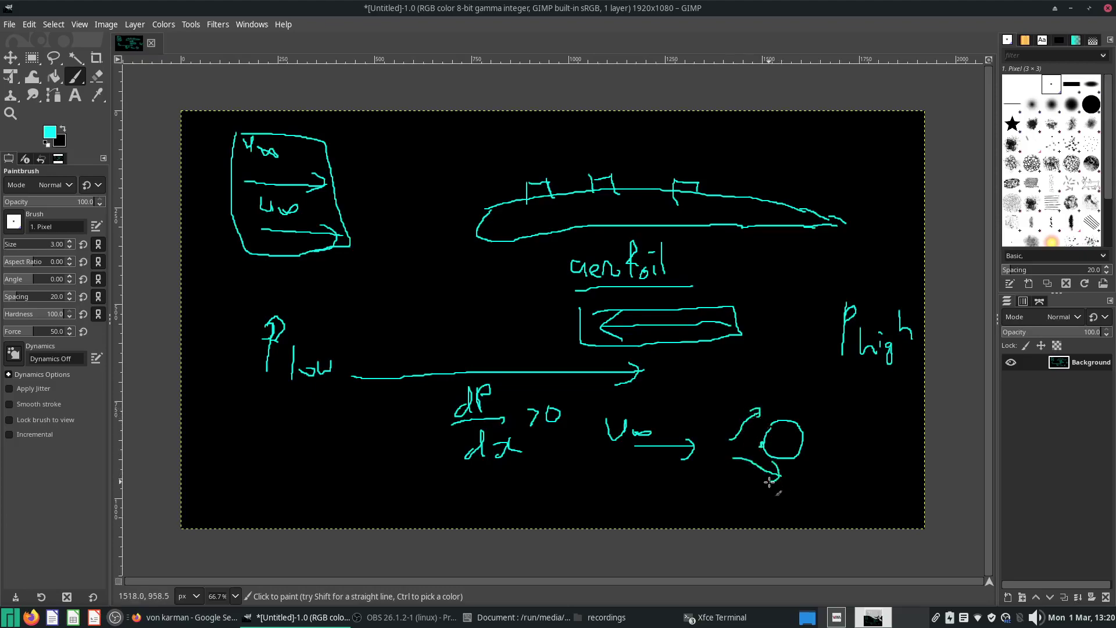
pyautogui.moveTo(762, 440)
pyautogui.mouseDown()
pyautogui.moveTo(791, 454)
pyautogui.moveTo(811, 435)
pyautogui.mouseUp()
pyautogui.moveTo(695, 447); pyautogui.dragTo(758, 445)
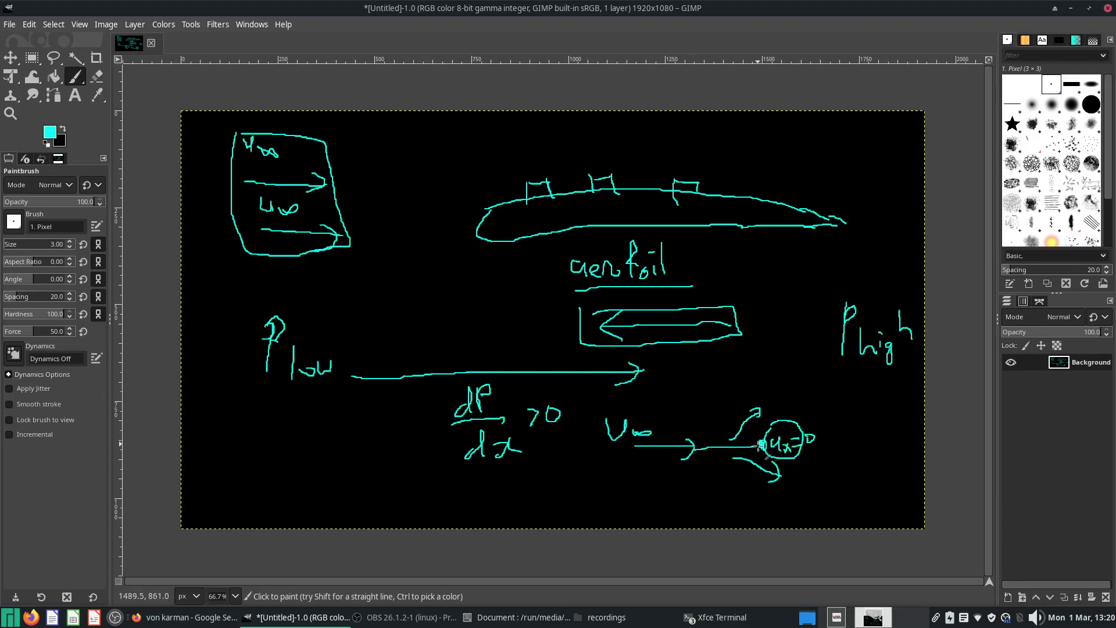
pyautogui.moveTo(732, 378)
pyautogui.mouseDown()
pyautogui.moveTo(756, 411)
pyautogui.moveTo(787, 381)
pyautogui.mouseUp()
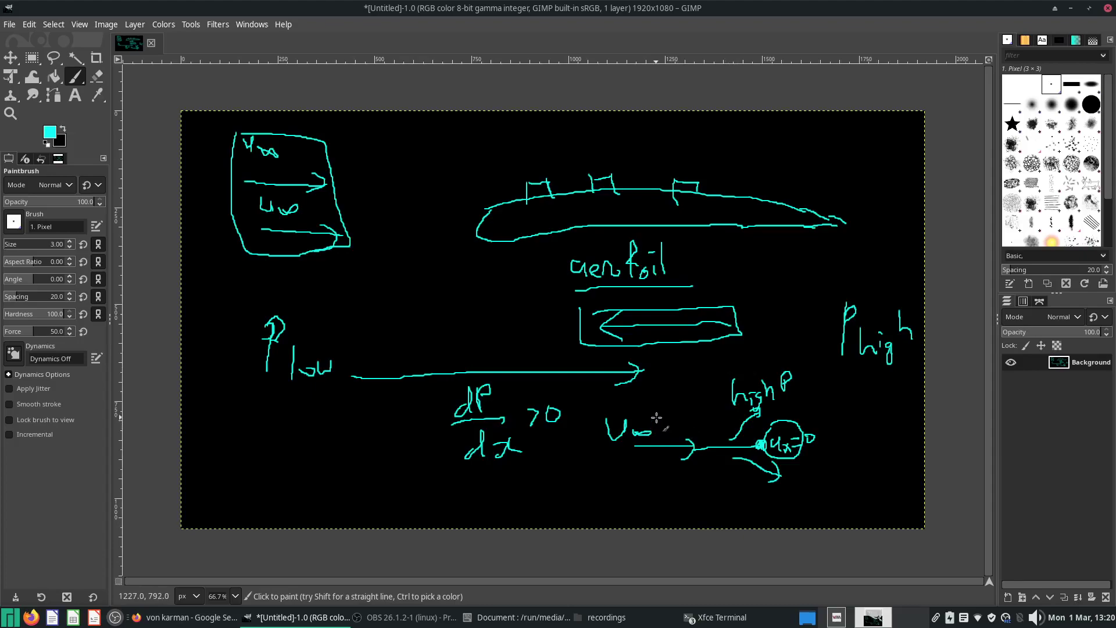
# Draw a short rightward arrow above the long pressure arrow and box the dP/dx > 0 expression.
pyautogui.moveTo(460, 315)
pyautogui.mouseDown()
pyautogui.moveTo(495, 309)
pyautogui.moveTo(488, 323)
pyautogui.mouseUp()
pyautogui.moveTo(466, 380)
pyautogui.mouseDown()
pyautogui.moveTo(456, 416)
pyautogui.moveTo(553, 468)
pyautogui.moveTo(565, 386)
pyautogui.moveTo(457, 383)
pyautogui.mouseUp()
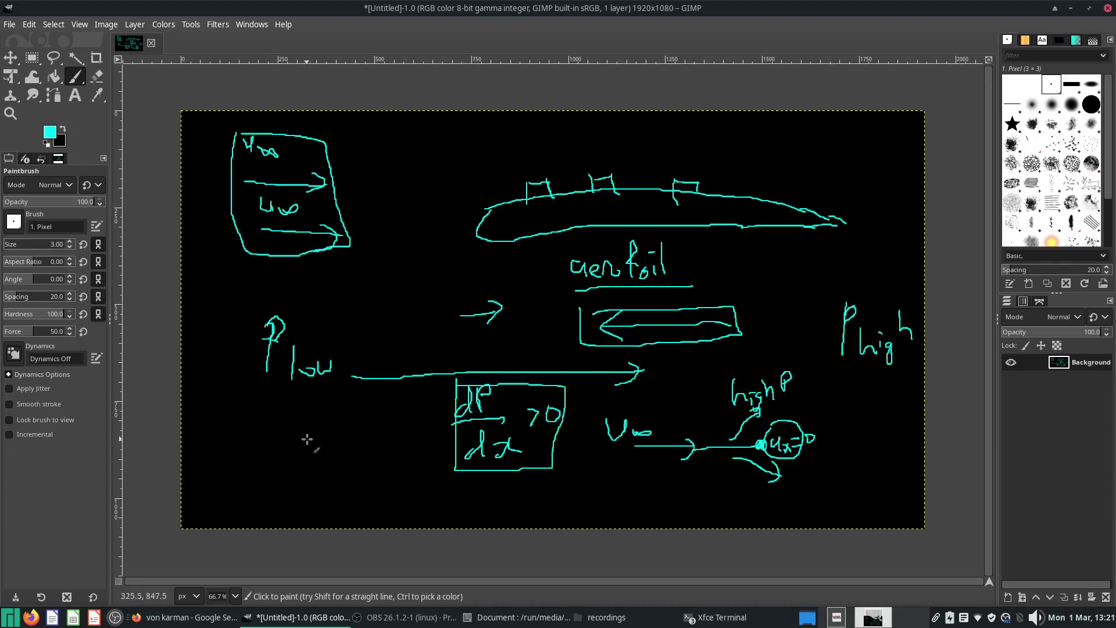
# Label the boxed free stream "inviscid", underline it, and point an arrow from it to a boxed ν → 0.
pyautogui.moveTo(281, 248)
pyautogui.mouseDown()
pyautogui.moveTo(310, 295)
pyautogui.moveTo(385, 284)
pyautogui.mouseUp()
pyautogui.click(364, 265)
pyautogui.moveTo(311, 300)
pyautogui.mouseDown()
pyautogui.moveTo(389, 296)
pyautogui.moveTo(419, 265)
pyautogui.moveTo(413, 278)
pyautogui.moveTo(445, 263)
pyautogui.moveTo(486, 264)
pyautogui.moveTo(465, 285)
pyautogui.moveTo(530, 281)
pyautogui.moveTo(502, 254)
pyautogui.mouseUp()
pyautogui.moveTo(435, 241); pyautogui.dragTo(532, 283)
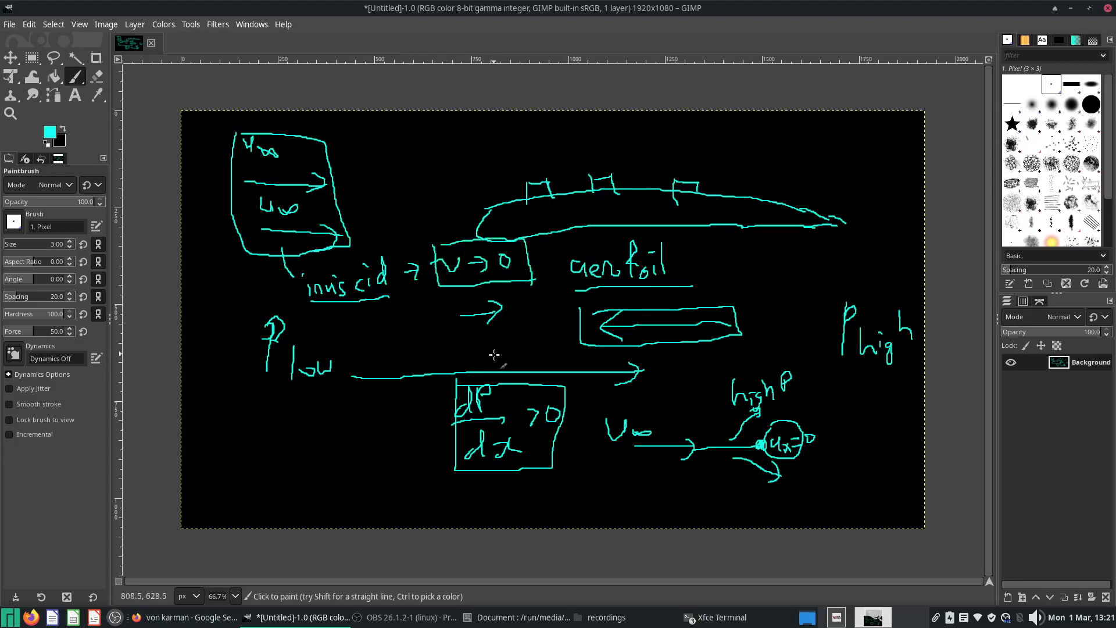
# Draw a curved arrow down from "inviscid" and write the relation dP/dx = u∞ρ ∂u∞/∂x beneath P low.
pyautogui.moveTo(279, 286)
pyautogui.mouseDown()
pyautogui.moveTo(243, 401)
pyautogui.moveTo(270, 430)
pyautogui.mouseUp()
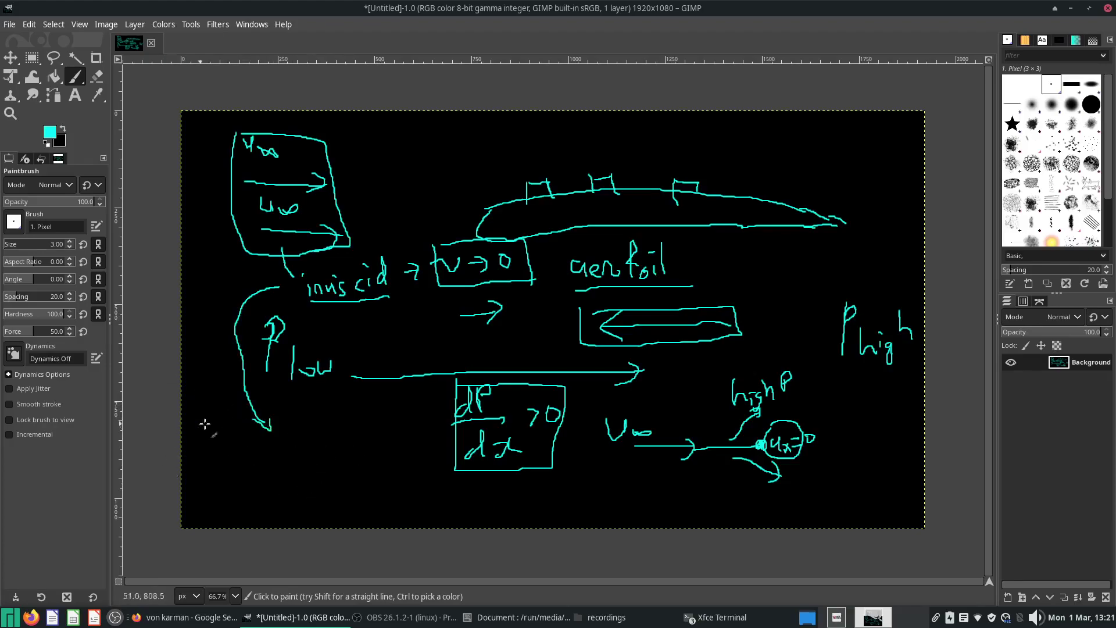
pyautogui.moveTo(298, 437)
pyautogui.mouseDown()
pyautogui.moveTo(316, 435)
pyautogui.moveTo(325, 457)
pyautogui.moveTo(303, 484)
pyautogui.moveTo(345, 449)
pyautogui.moveTo(384, 452)
pyautogui.moveTo(395, 470)
pyautogui.moveTo(401, 425)
pyautogui.moveTo(425, 427)
pyautogui.moveTo(419, 465)
pyautogui.moveTo(445, 465)
pyautogui.moveTo(434, 467)
pyautogui.mouseUp()
pyautogui.hotkey('ctrl', 'z')
pyautogui.hotkey('ctrl', 'z')
pyautogui.moveTo(431, 419); pyautogui.dragTo(433, 419)
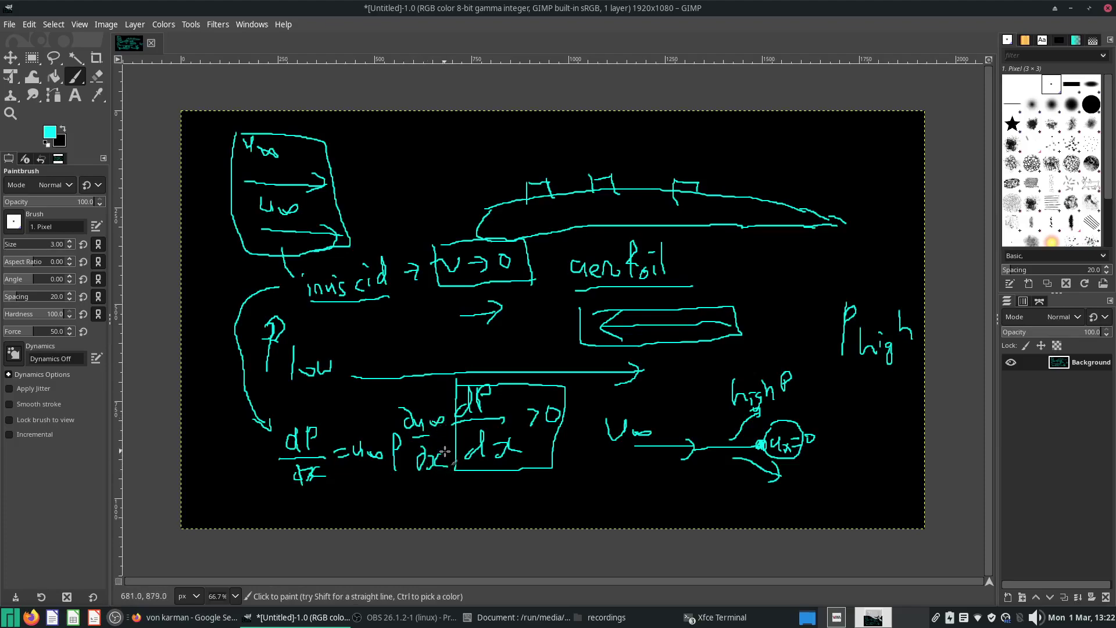
pyautogui.moveTo(278, 410)
pyautogui.mouseDown()
pyautogui.moveTo(285, 465)
pyautogui.moveTo(424, 494)
pyautogui.moveTo(457, 427)
pyautogui.moveTo(395, 397)
pyautogui.moveTo(286, 413)
pyautogui.mouseUp()
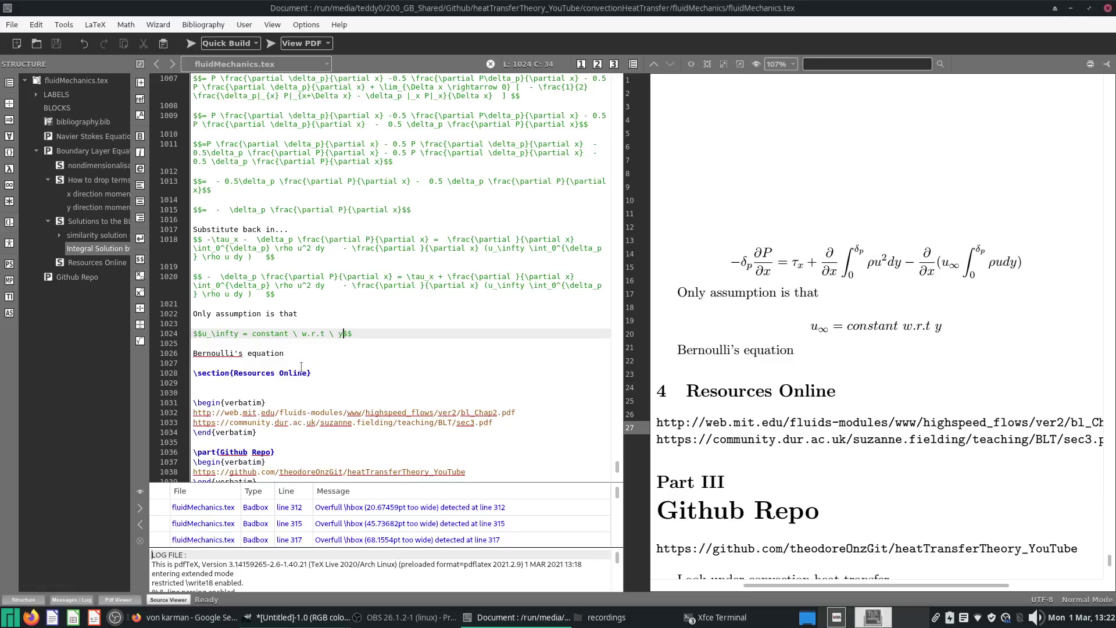
# Switch to fluidMechanics.tex in Texmaker and add an empty $$$$ display-math block below the "Bernoulli's equation" line.
pyautogui.hotkey('alt', 'Tab')
pyautogui.click(348, 351)
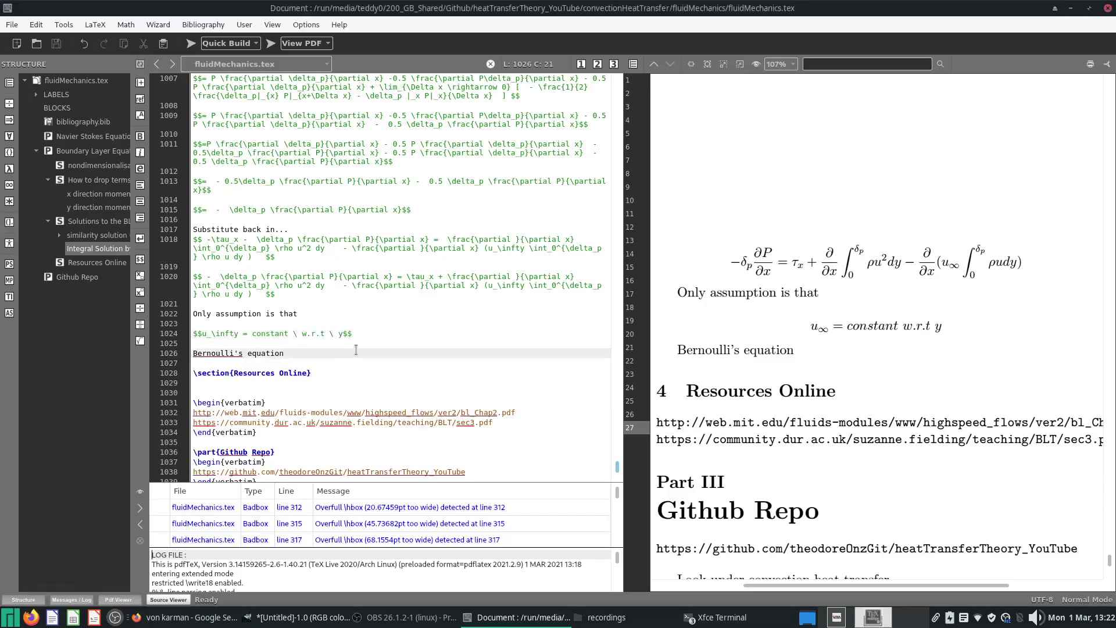
pyautogui.press('Return')
pyautogui.press('Return')
pyautogui.write('$$$$')
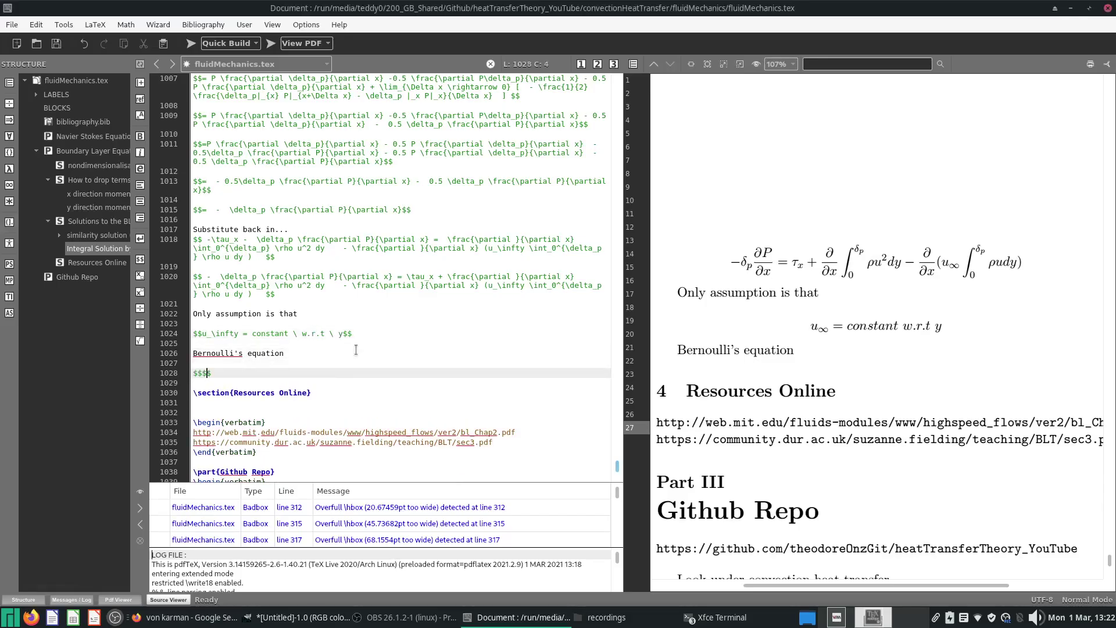
pyautogui.press('F5')
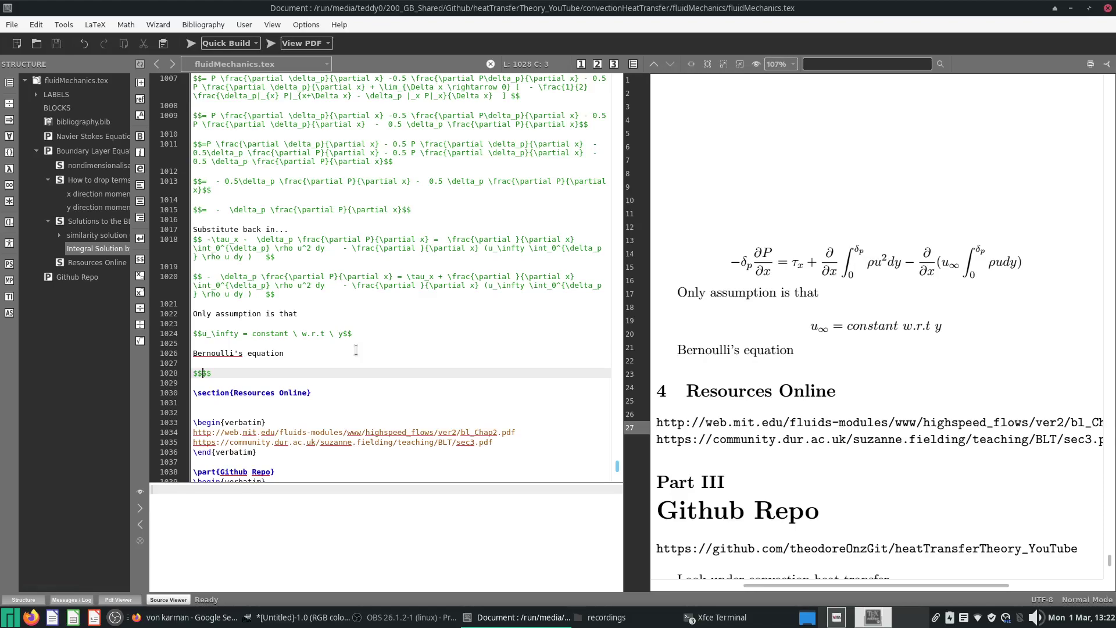
# Write the equation's left side as \frac{\partial P}{\partial x} followed by an equals sign inside the new math block.
pyautogui.write('rac')
pyautogui.press('Return')
pyautogui.write('\\part{•')
pyautogui.press('Return')
pyautogui.write('P}{•}')
pyautogui.press('Tab')
pyautogui.write('\\part')
pyautogui.press('Return')
pyautogui.write('x')
pyautogui.press('Right')
pyautogui.write('= \\')
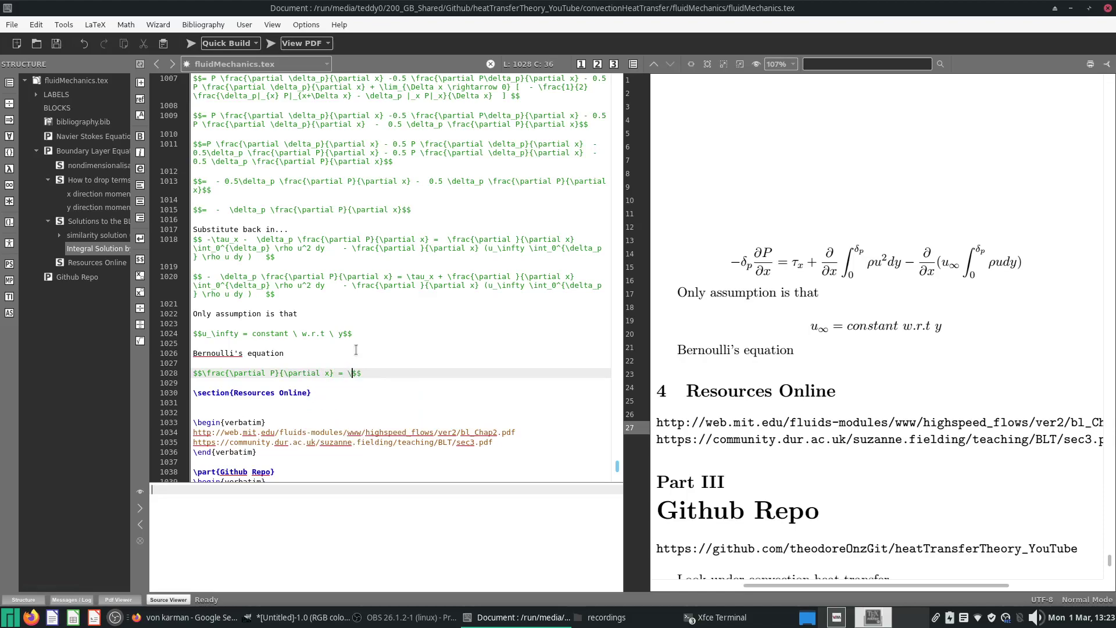
# Complete the equation's right side as \rho u_\infty \frac{\partial u_\infty}{\partial x} and compile the document.
pyautogui.write('delta')
pyautogui.press('BackSpace')
pyautogui.write('ta_')
pyautogui.press('BackSpace')
pyautogui.press('BackSpace')
pyautogui.press('BackSpace')
pyautogui.press('BackSpace')
pyautogui.write('\\rho u_\\infty \\frac')
pyautogui.press('Return')
pyautogui.write('\\partial ')
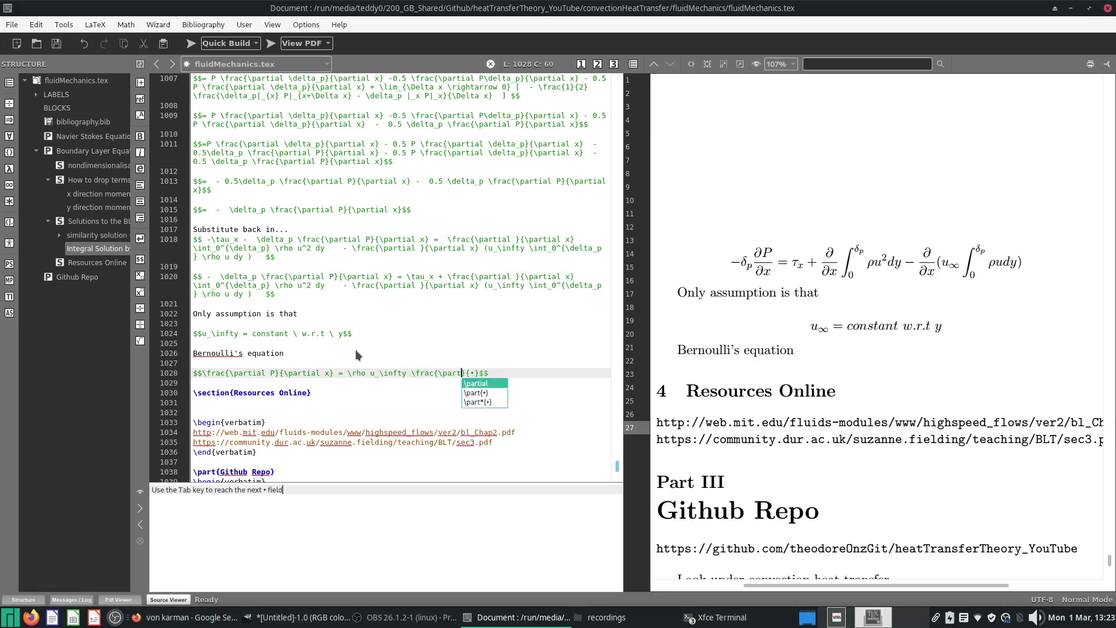
pyautogui.write('u_\\infty')
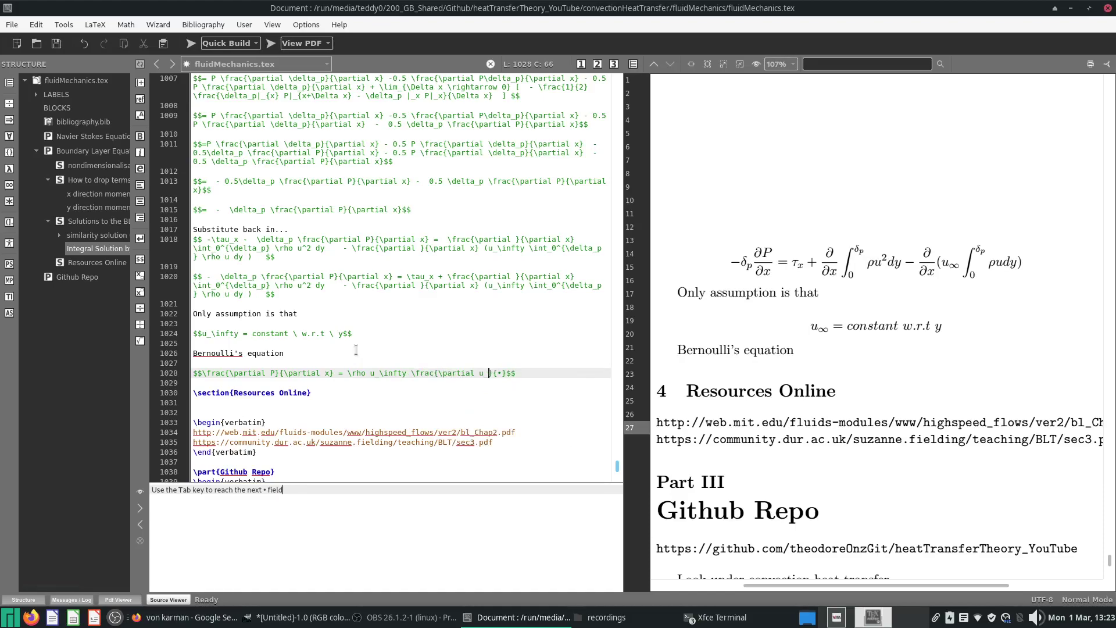
pyautogui.press('Tab')
pyautogui.write('tial')
pyautogui.click(192, 43)
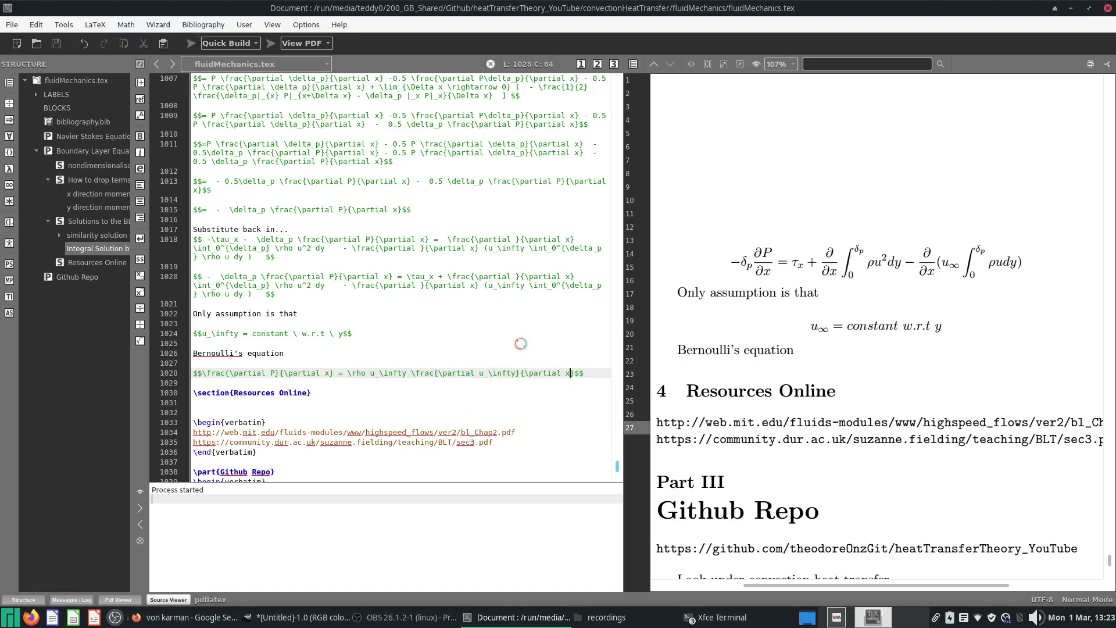
# Add the sentence "we can assume this holds with or without flat plate..." below the Bernoulli equation and recompile.
pyautogui.press('Return')
pyautogui.press('Return')
pyautogui.write('we can assume ')
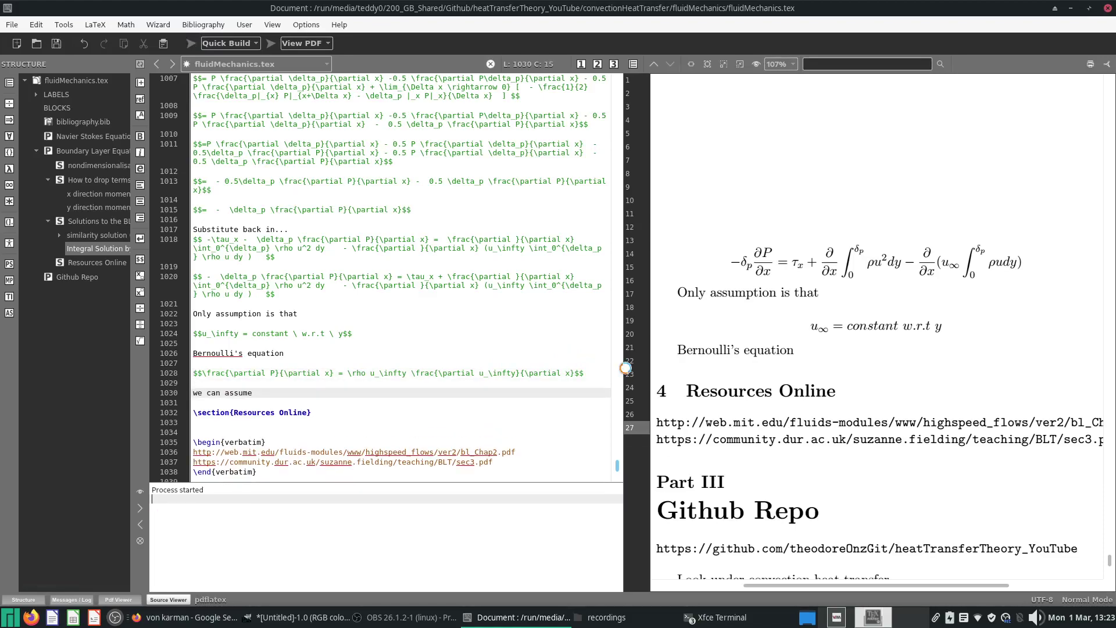
pyautogui.write('this holds ')
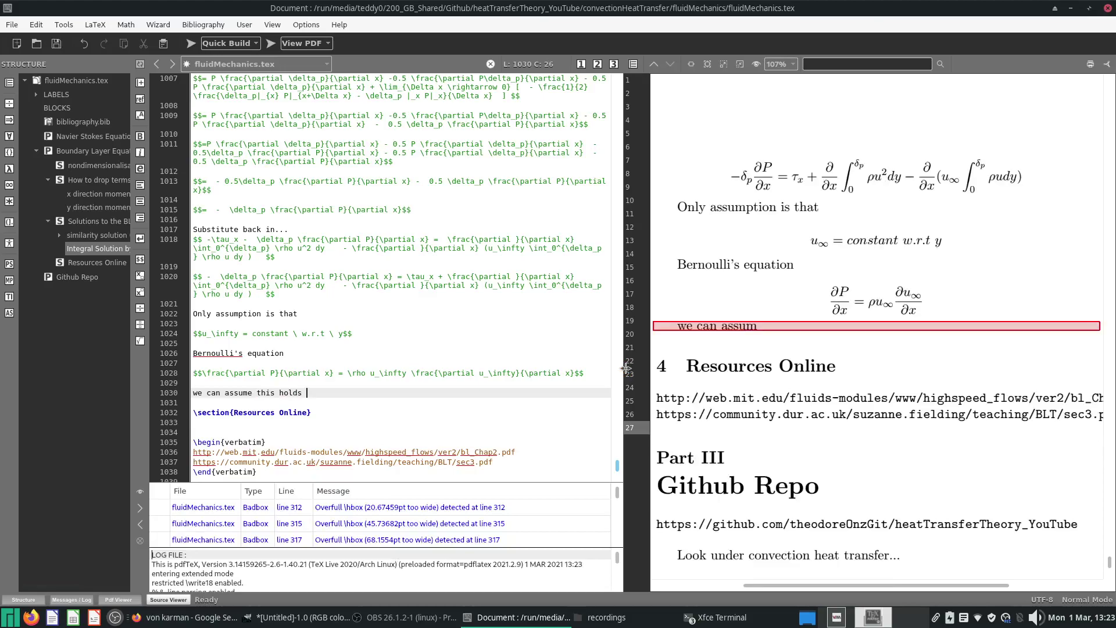
pyautogui.write('with or without ')
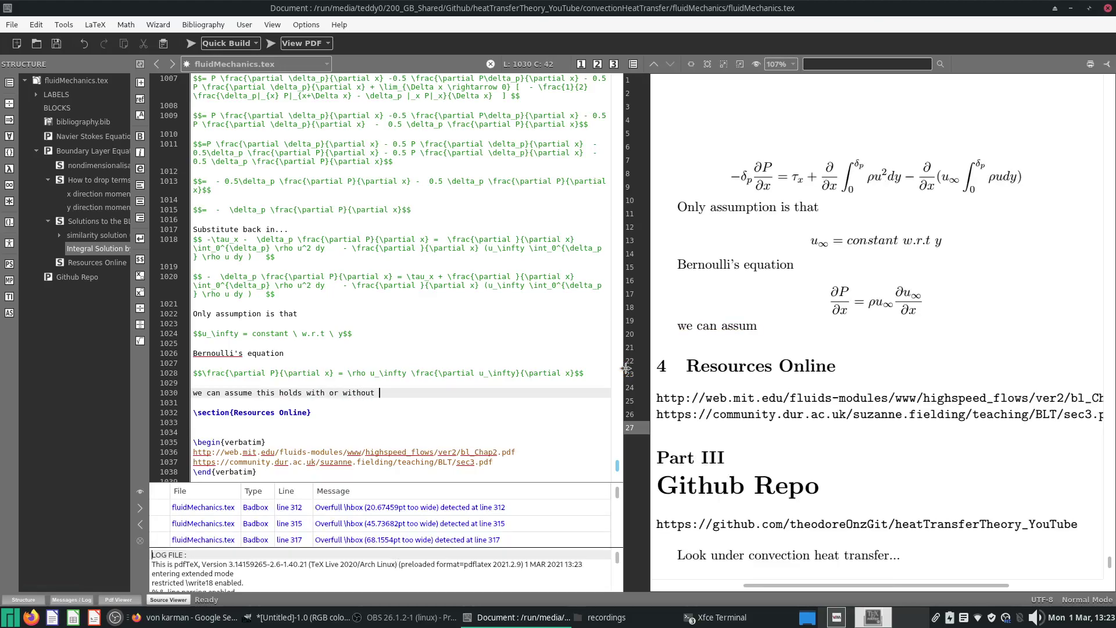
pyautogui.write('flat plate...')
pyautogui.press('Return')
pyautogui.press('Return')
pyautogui.press('F5')
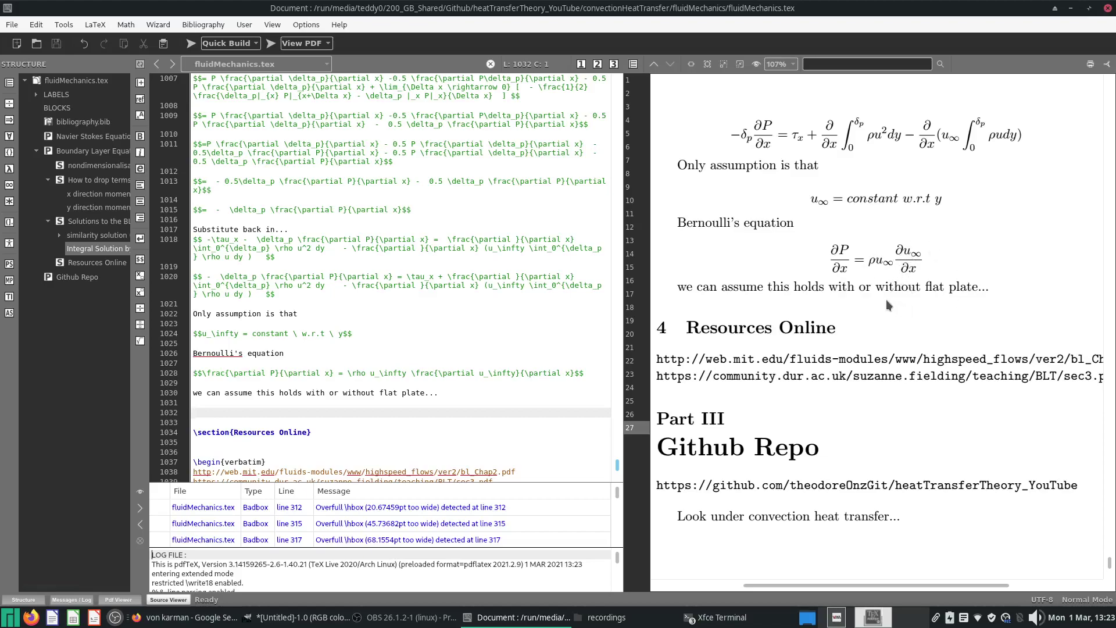
# Add the line "Substitute back in:" below the flat-plate sentence, leaving blank space for an equation.
pyautogui.click(517, 402)
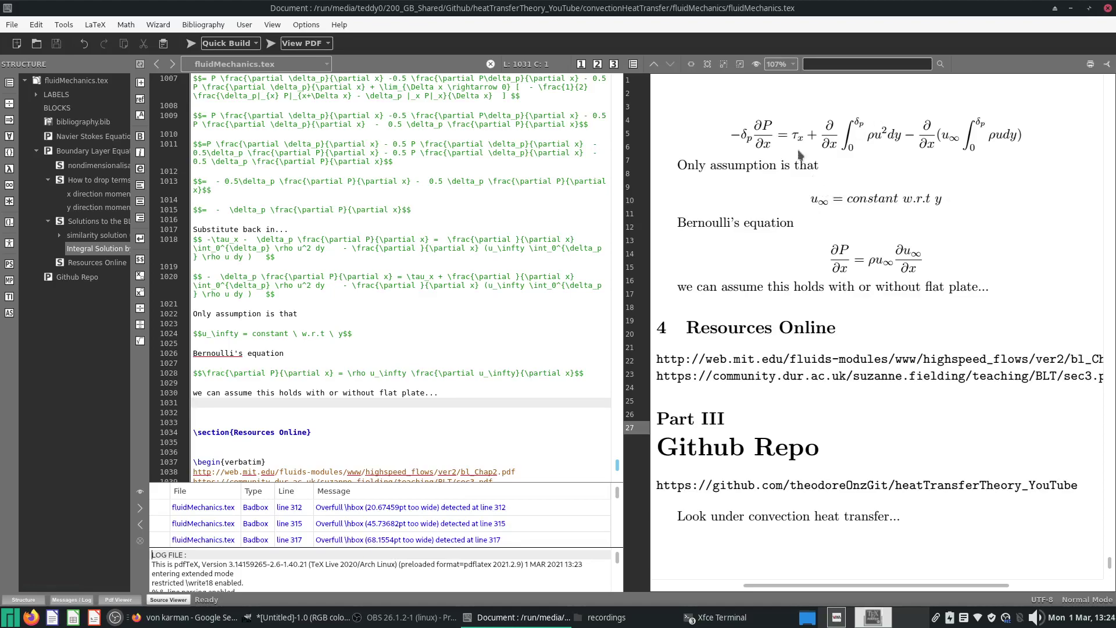
pyautogui.moveTo(805, 125); pyautogui.dragTo(807, 275)
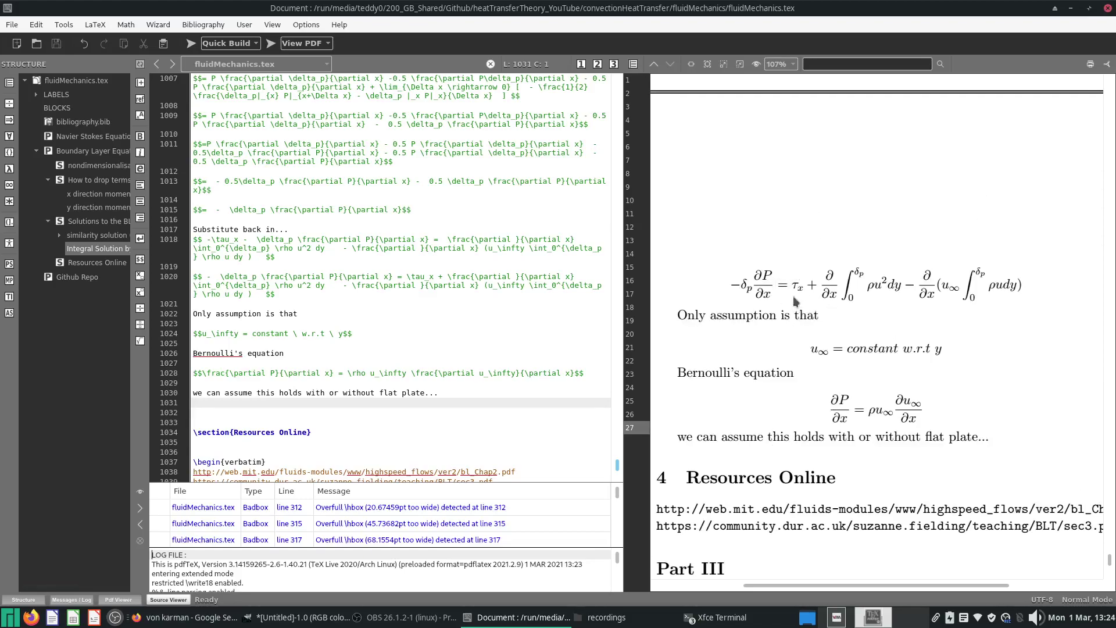
pyautogui.hscroll(-1, 801, 305)
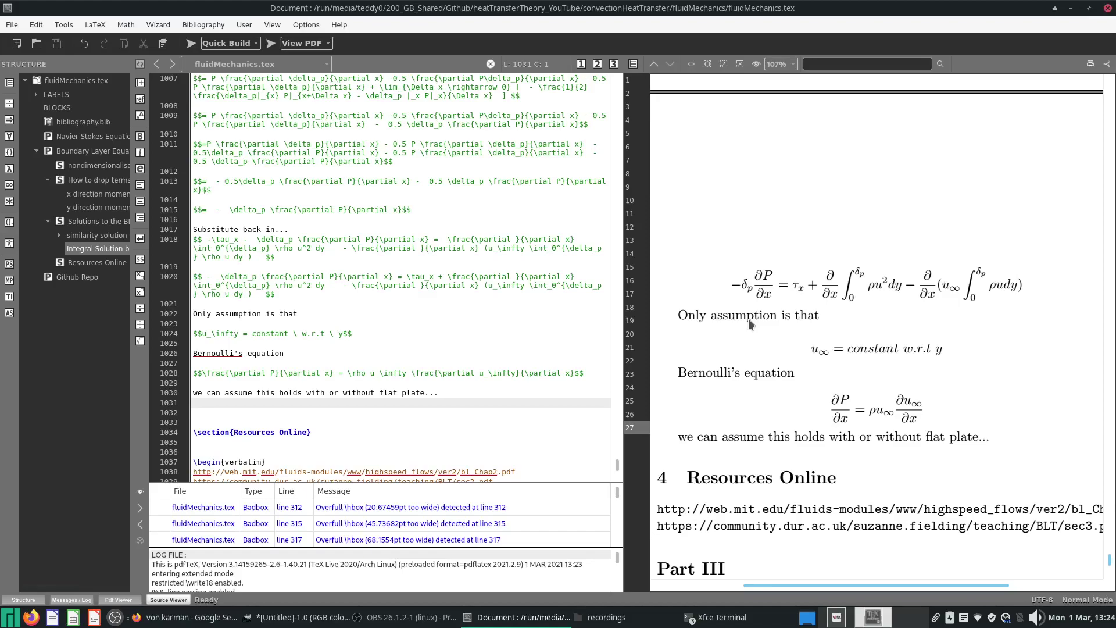
pyautogui.scroll(-2, 899, 394)
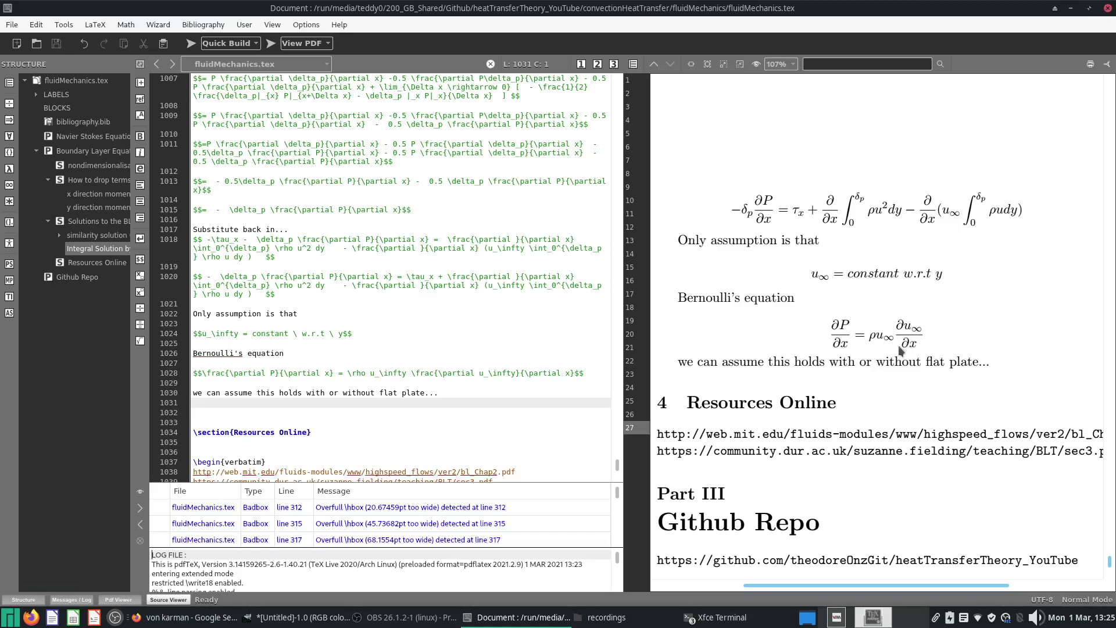
pyautogui.click(339, 414)
pyautogui.write('Substitute back ')
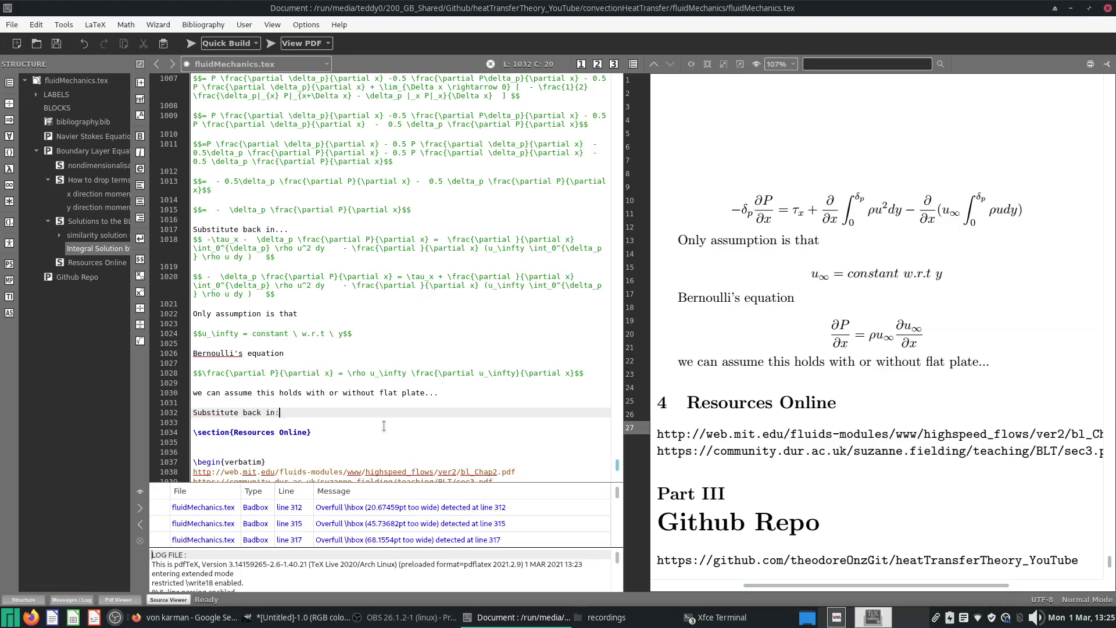
pyautogui.write('in:')
pyautogui.press('Return')
pyautogui.press('Return')
pyautogui.press('F5')
# Copy the integral momentum equation that starts with -\delta_p \frac{\partial P}{\partial x} to below "Substitute back in:".
pyautogui.tripleClick(280, 295)
pyautogui.hotkey('ctrl', 'c')
pyautogui.click(281, 434)
pyautogui.hotkey('ctrl', 'v')
# Replace the copied equation's pressure gradient with \rho u_\infty \frac{\partial u_\infty}{\partial x} from the Bernoulli line and compile the document.
pyautogui.moveTo(347, 374); pyautogui.dragTo(574, 377)
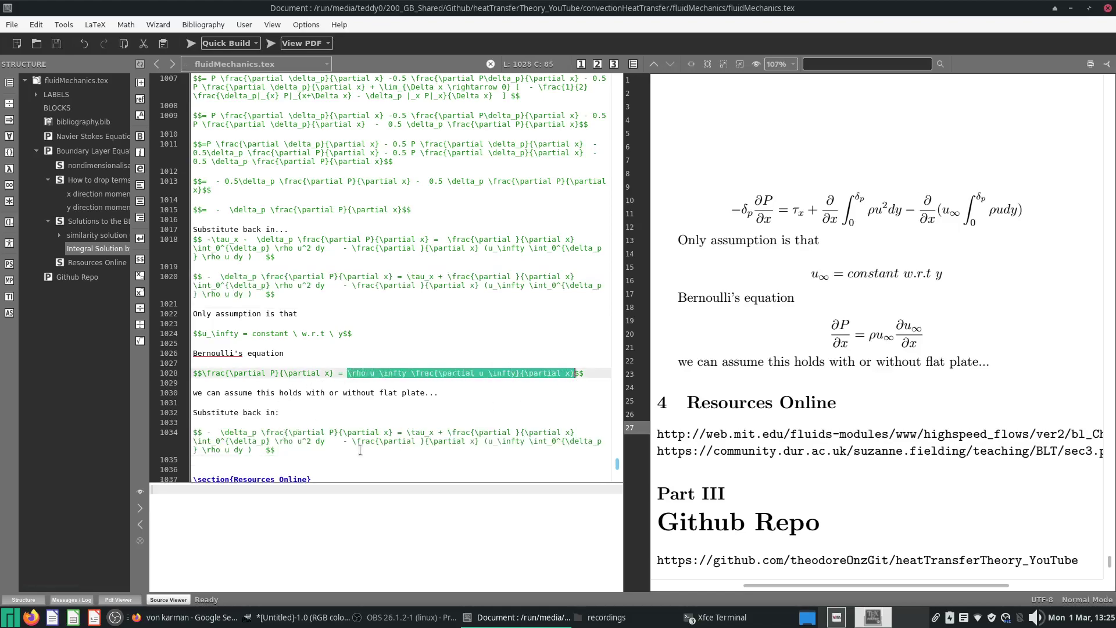
pyautogui.moveTo(261, 432); pyautogui.dragTo(392, 430)
pyautogui.hotkey('ctrl', 'v')
pyautogui.click(190, 43)
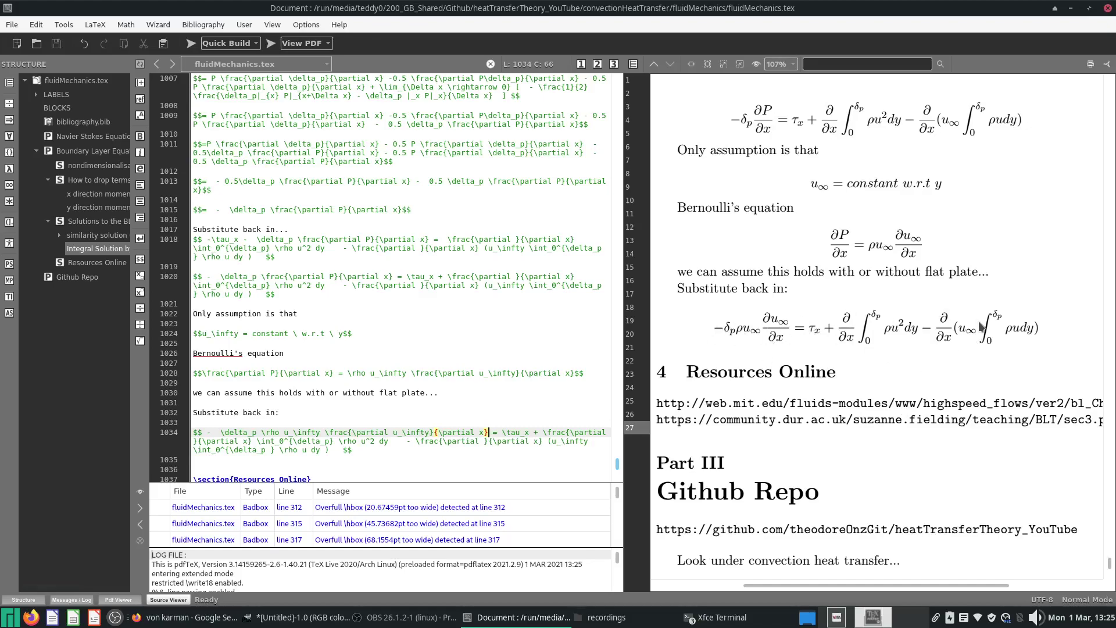
# Duplicate the substituted momentum equation directly below itself.
pyautogui.tripleClick(371, 436)
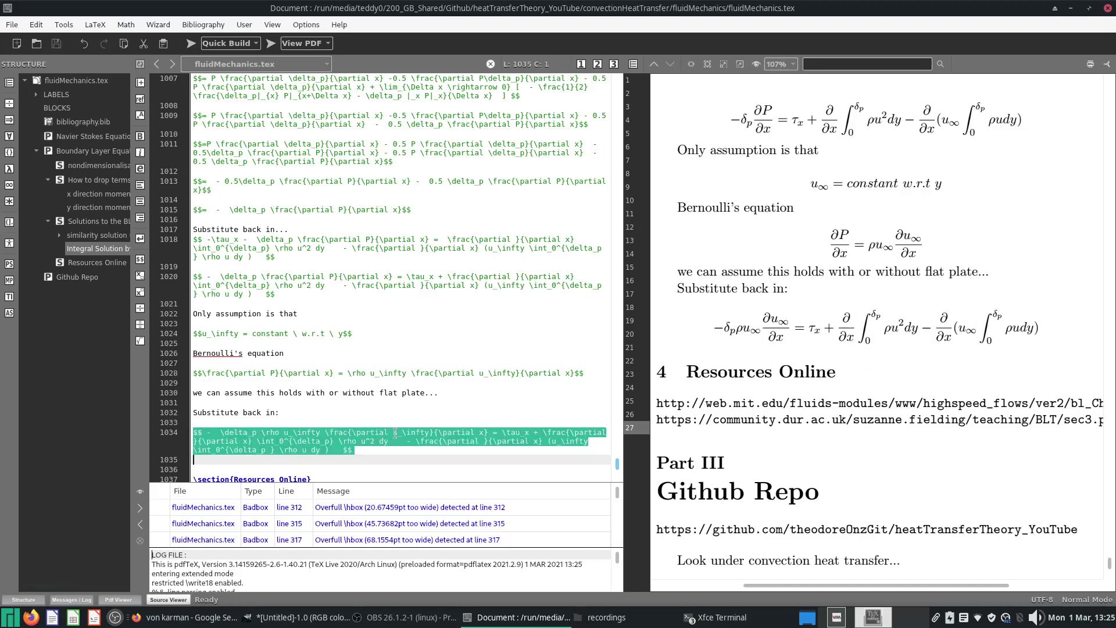
pyautogui.hotkey('ctrl', 'c')
pyautogui.press('Down')
pyautogui.hotkey('ctrl', 'v')
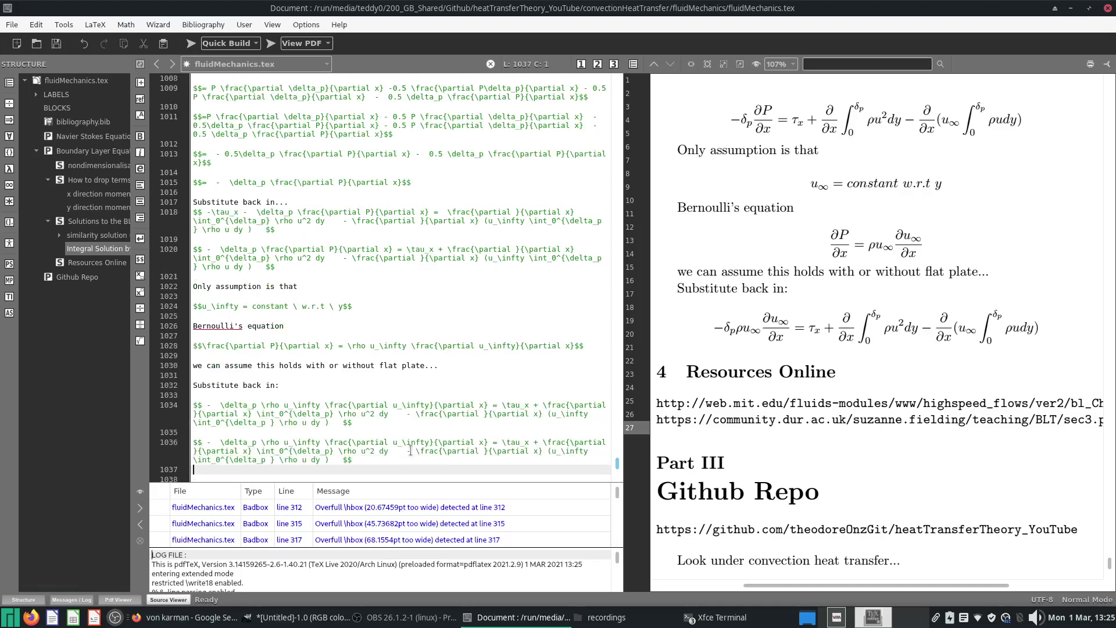
# Insert the line "constant density fluid:" between the two copies of the substituted equation.
pyautogui.click(275, 432)
pyautogui.press('Return')
pyautogui.press('Return')
pyautogui.press('Up')
pyautogui.write('constant')
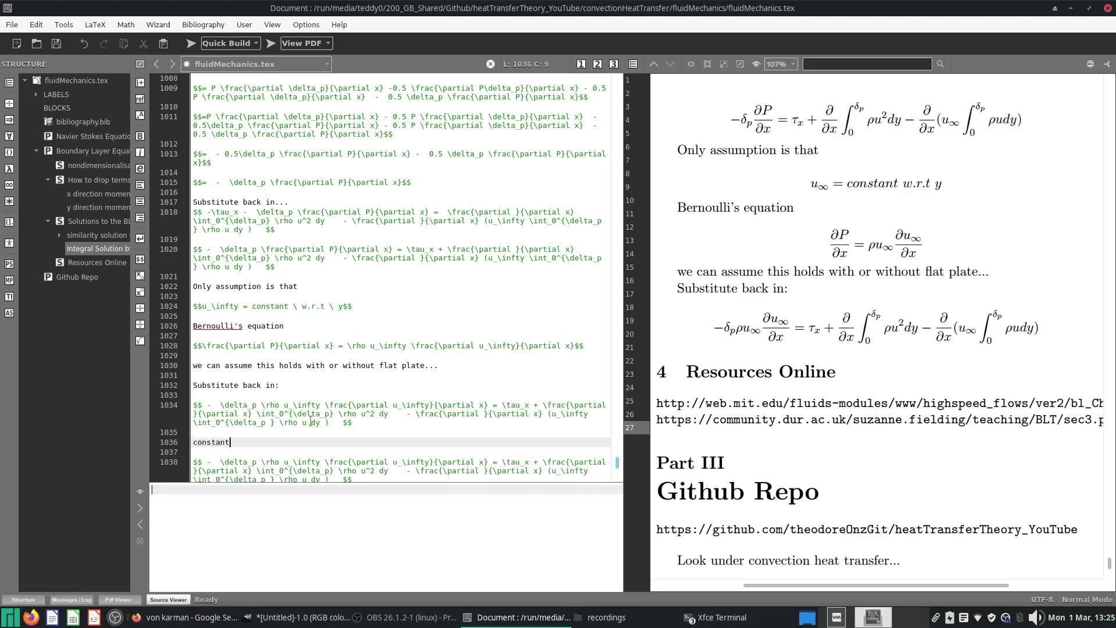
pyautogui.write(' pdensity fluid:')
# Remove \rho from the left-hand term and both integrals of the equation under "constant density fluid:", saving the file.
pyautogui.scroll(-3, 290, 415)
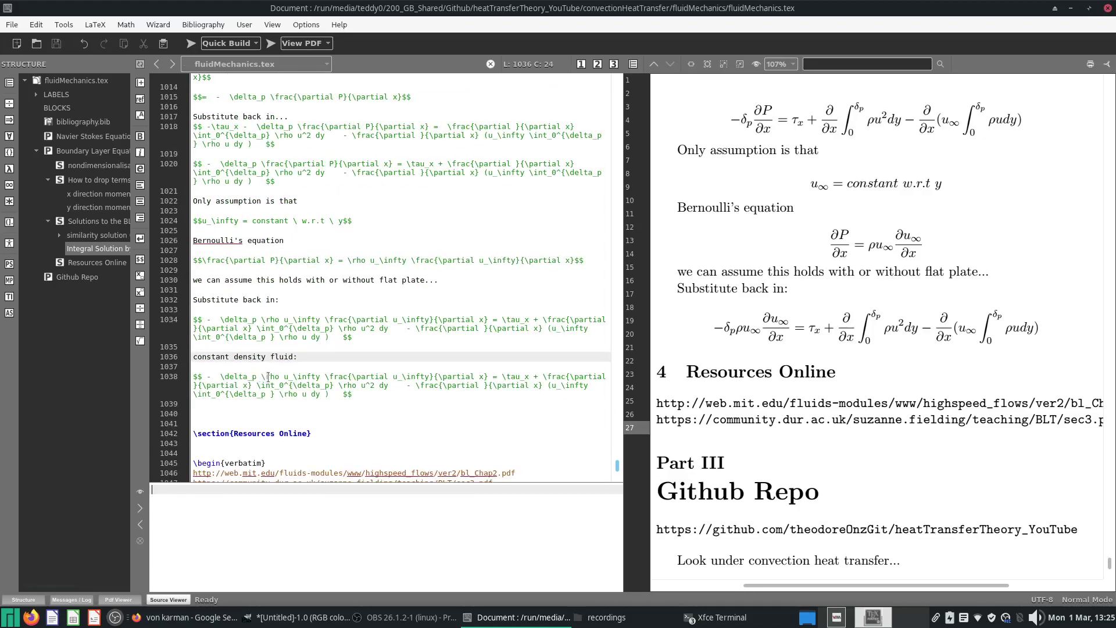
pyautogui.moveTo(266, 378); pyautogui.dragTo(279, 377)
pyautogui.press('BackSpace')
pyautogui.hotkey('ctrl', 's')
pyautogui.moveTo(336, 385); pyautogui.dragTo(351, 386)
pyautogui.press('BackSpace')
pyautogui.press('Down')
pyautogui.hotkey('shift', 'Left')
pyautogui.hotkey('shift', 'Left')
pyautogui.hotkey('shift', 'Left')
pyautogui.hotkey('shift', 'Left')
pyautogui.hotkey('shift', 'Left')
pyautogui.press('BackSpace')
# Replace \tau_x with \frac{\tau_x}{\rho} in the constant-density equation.
pyautogui.press('Up')
pyautogui.press('Up')
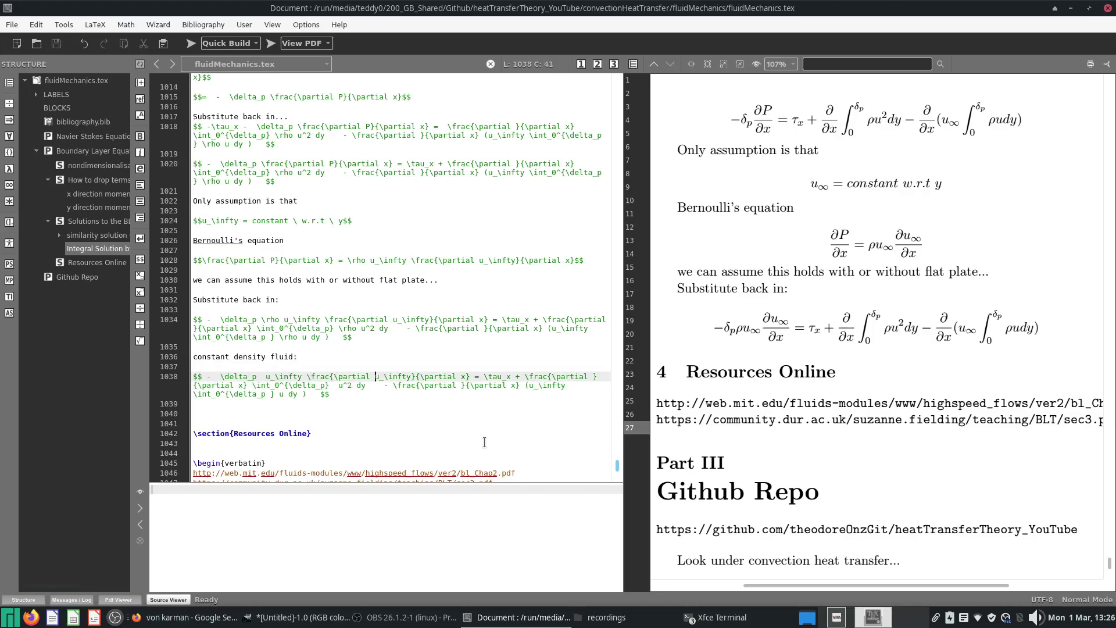
pyautogui.write('rac')
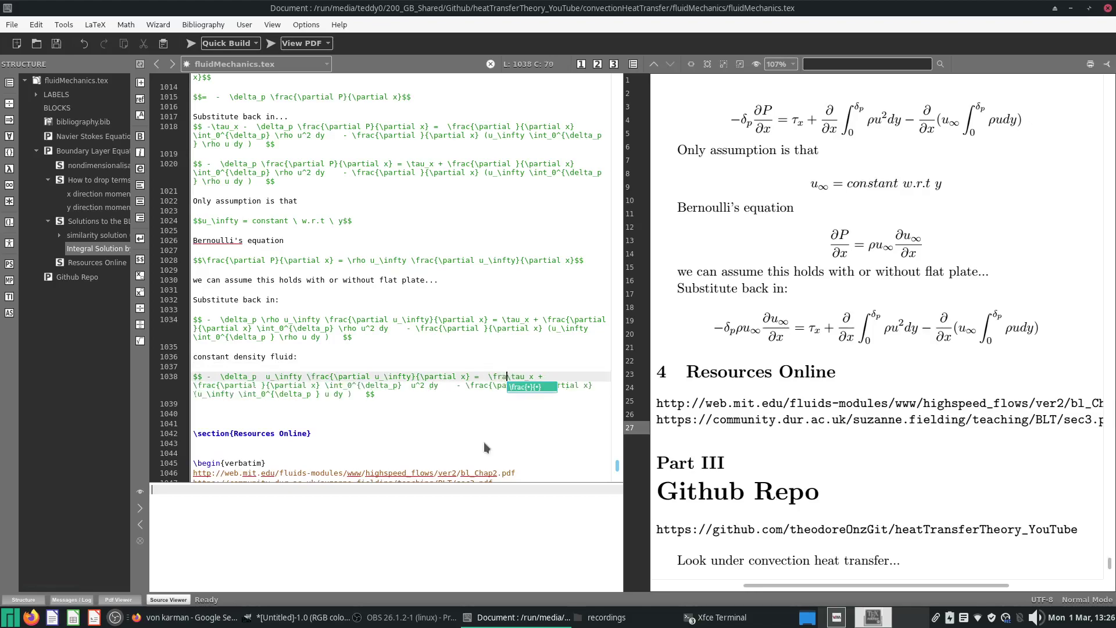
pyautogui.press('Return')
pyautogui.write('au_x')
pyautogui.press('Tab')
pyautogui.write('ho')
pyautogui.hotkey('shift', 'Right')
pyautogui.hotkey('shift', 'Right')
pyautogui.hotkey('shift', 'Right')
pyautogui.hotkey('shift', 'Right')
pyautogui.hotkey('shift', 'Right')
pyautogui.press('BackSpace')
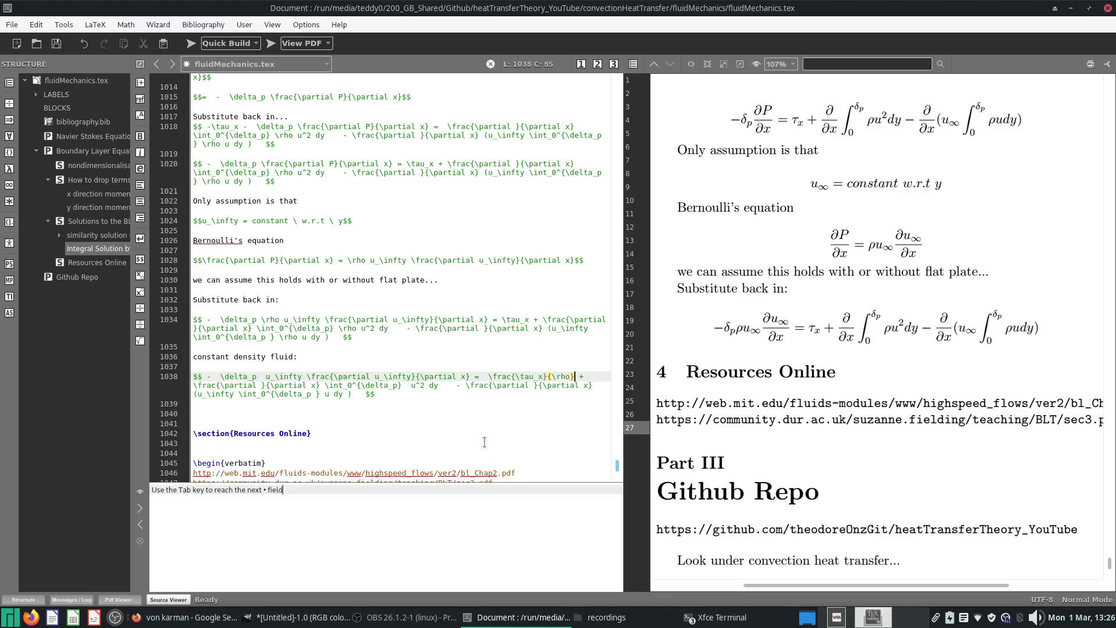
# Rebuild the PDF and add the line "We'll need to tidy all this up:" below the constant-density equation.
pyautogui.click(190, 43)
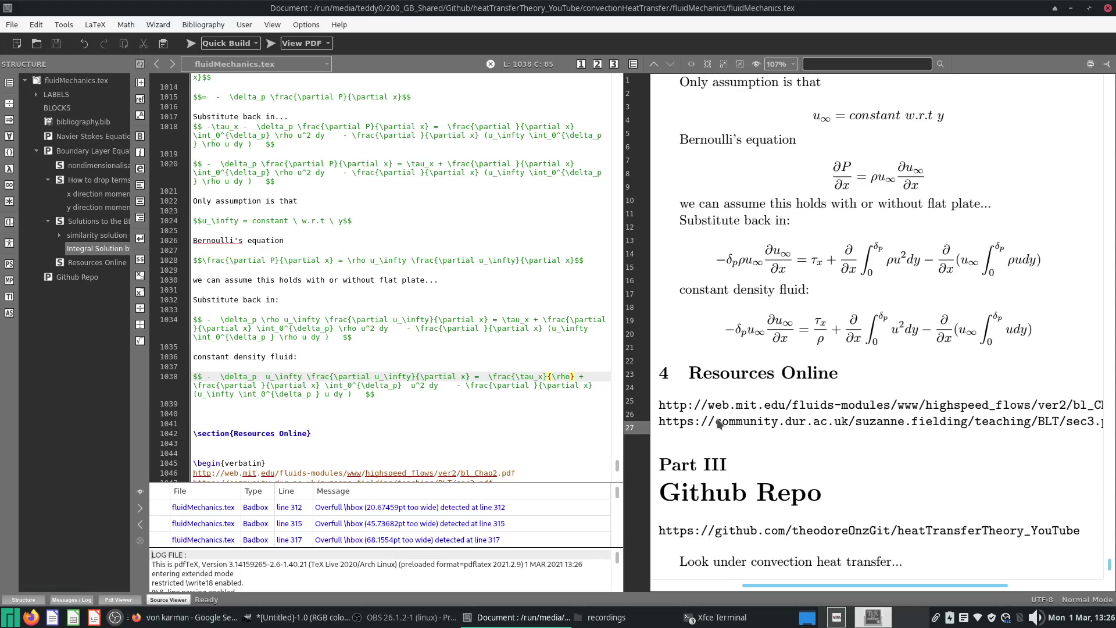
pyautogui.click(424, 405)
pyautogui.click(441, 420)
pyautogui.press('Up')
pyautogui.write('w')
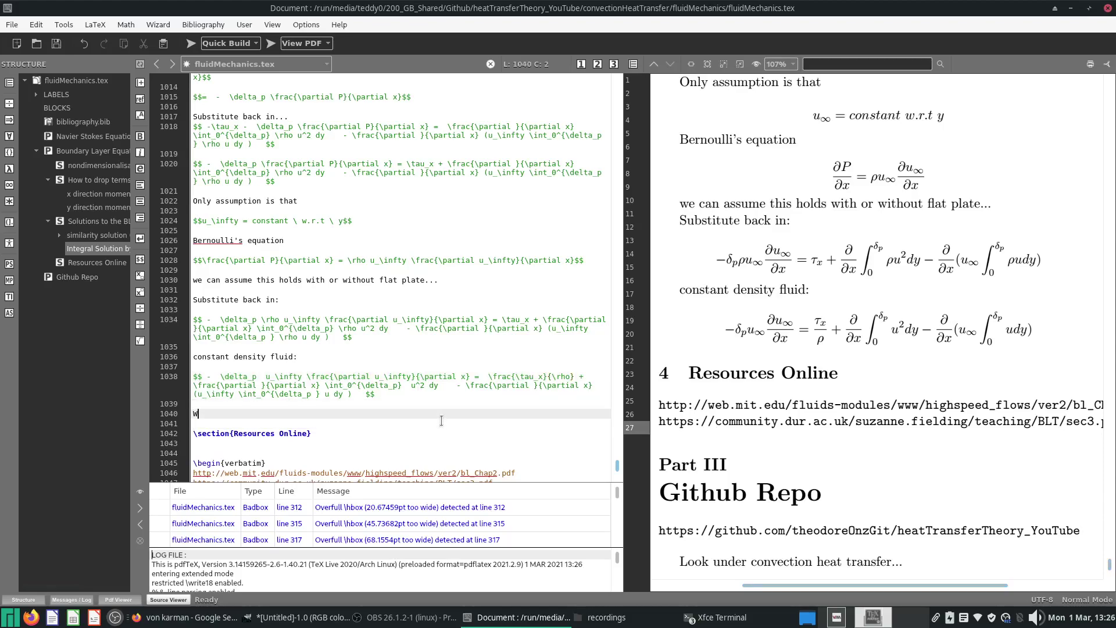
pyautogui.press('BackSpace')
pyautogui.write('ll need to tidy all this up:')
pyautogui.press('Return')
pyautogui.press('Return')
pyautogui.press('F5')
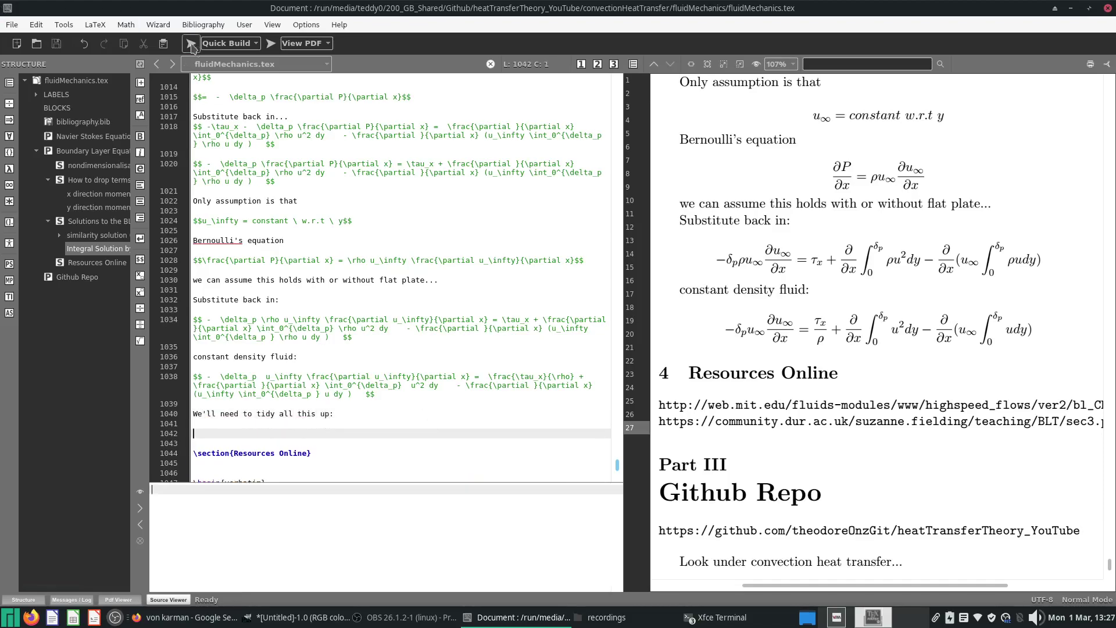
# Add the line "2 tricks to use to tidy up equation" below the tidy-up sentence and save the file.
pyautogui.tripleClick(354, 389)
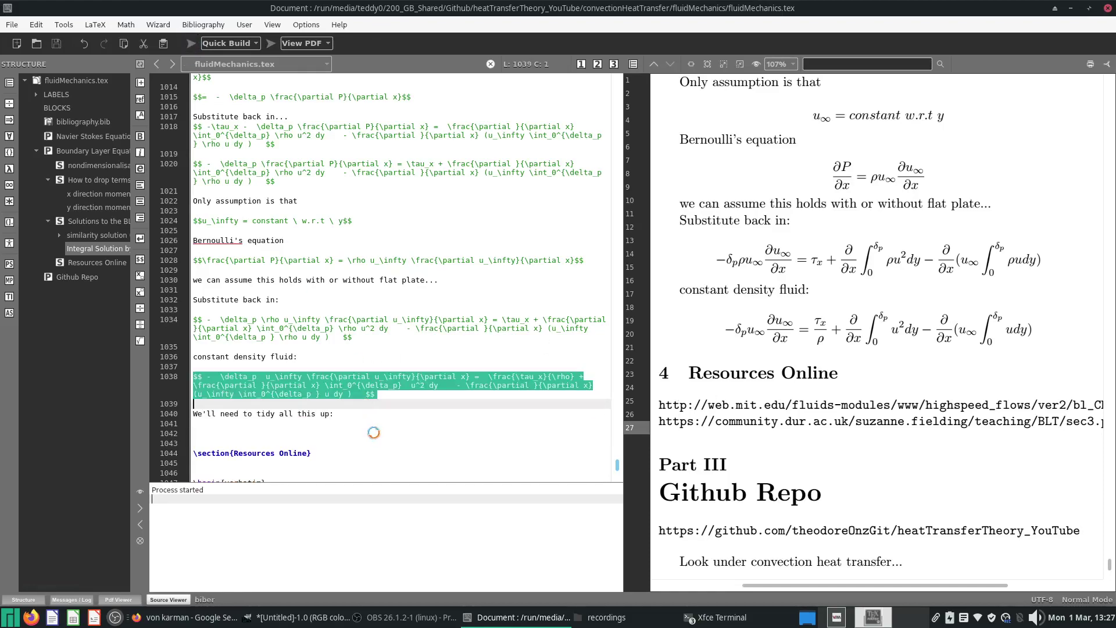
pyautogui.click(373, 432)
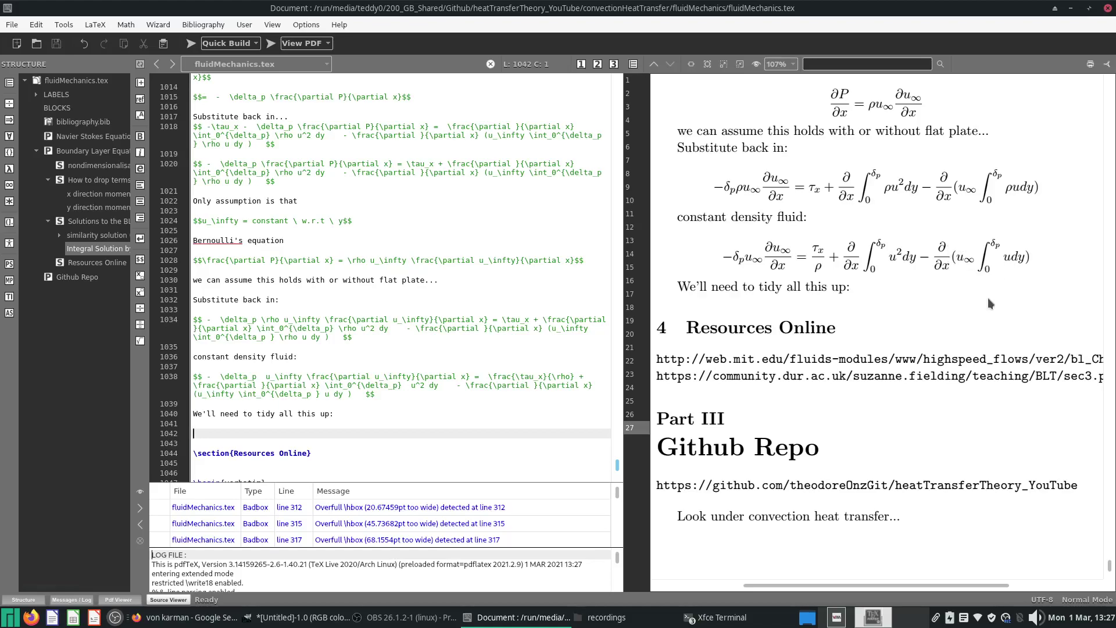
pyautogui.scroll(5, 999, 334)
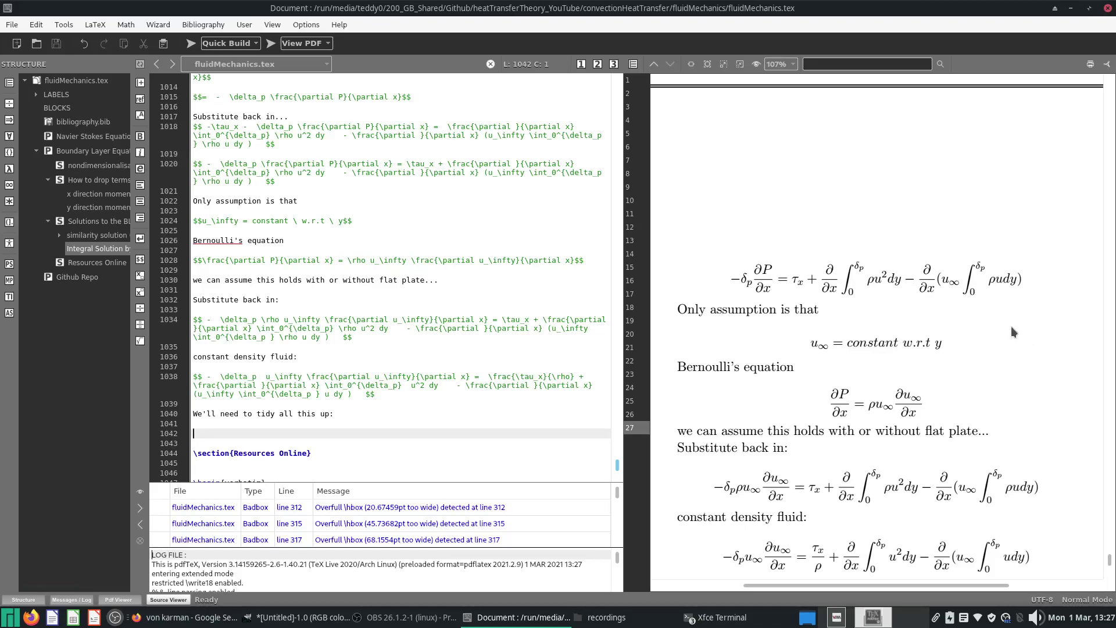
pyautogui.scroll(-5, 1005, 323)
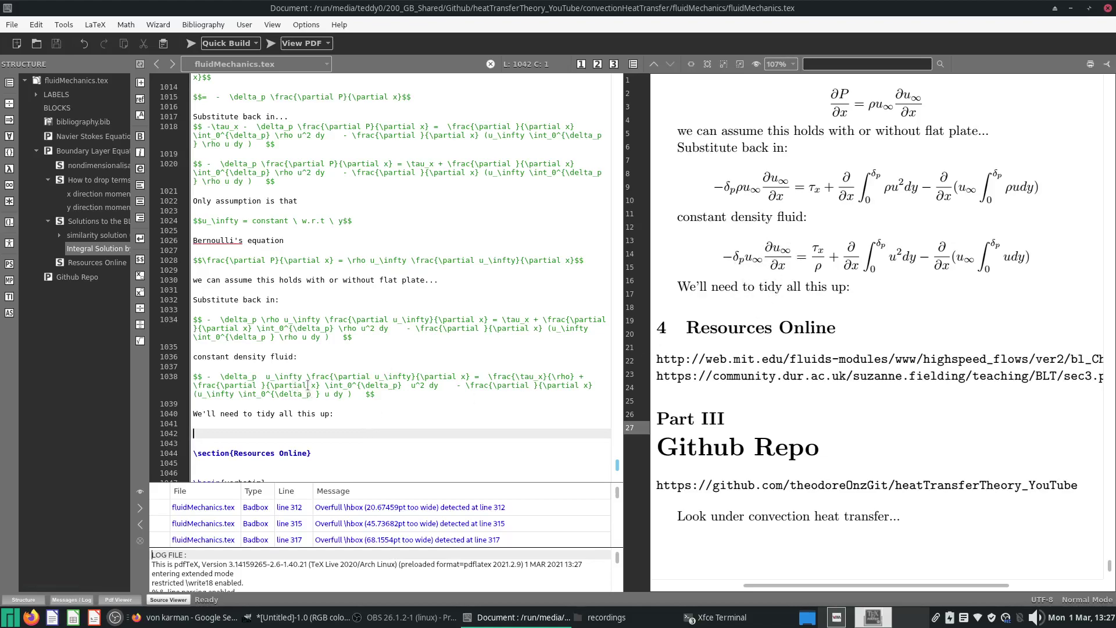
pyautogui.moveTo(263, 375); pyautogui.dragTo(475, 376)
pyautogui.click(395, 431)
pyautogui.write('2 trick rule')
pyautogui.press('F5')
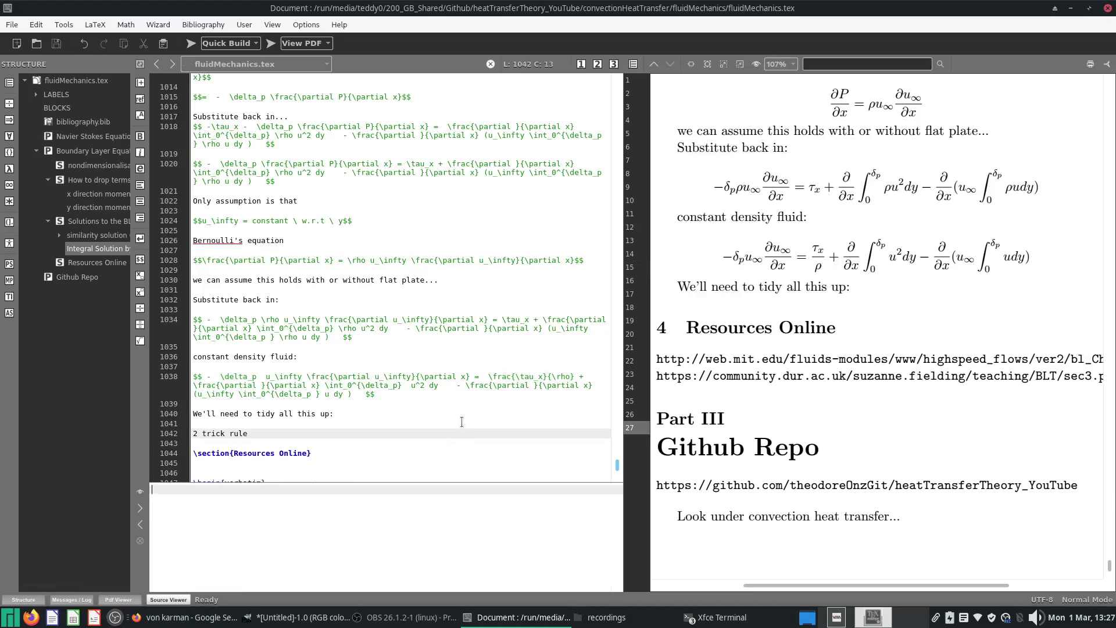
pyautogui.press('BackSpace')
pyautogui.press('BackSpace')
pyautogui.press('BackSpace')
pyautogui.press('BackSpace')
pyautogui.write('to use to tidy up equation')
pyautogui.press('Return')
pyautogui.press('Return')
pyautogui.hotkey('ctrl', 's')
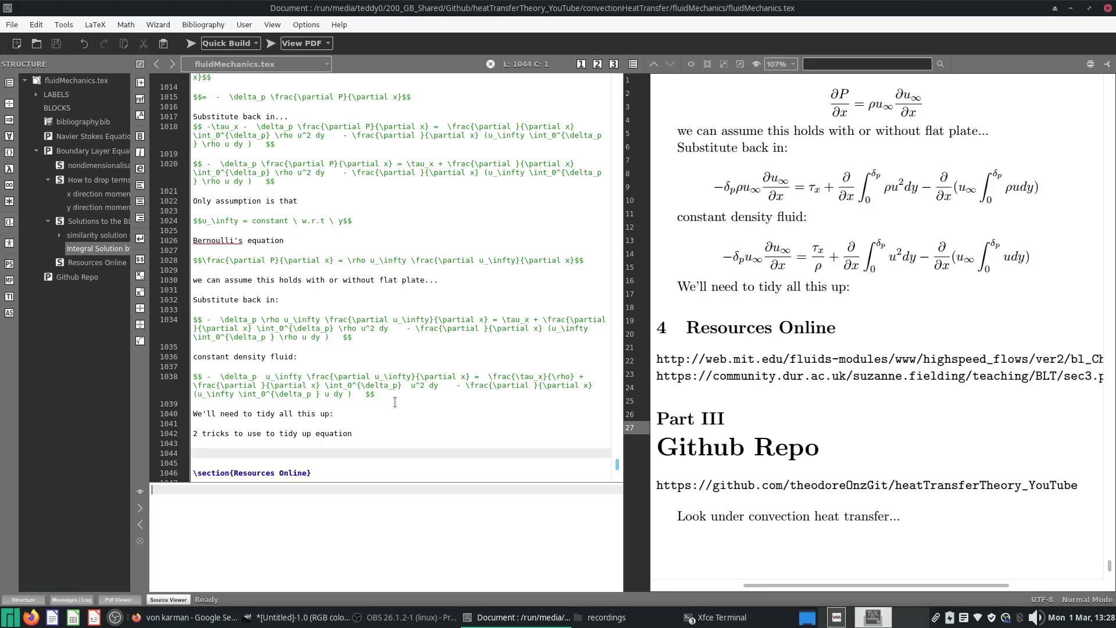
# Start the display equation $$\frac{d}{dx} u_\infty^2 \delta_p = $$ below the tricks line and rebuild the PDF.
pyautogui.write('$$$$')
pyautogui.hotkey('ctrl', 's')
pyautogui.write('rac{d')
pyautogui.press('Tab')
pyautogui.write('dx}')
pyautogui.hotkey('ctrl', 's')
pyautogui.write('u_\\infty^2 \\deal')
pyautogui.press('BackSpace')
pyautogui.press('BackSpace')
pyautogui.write('lta_p =')
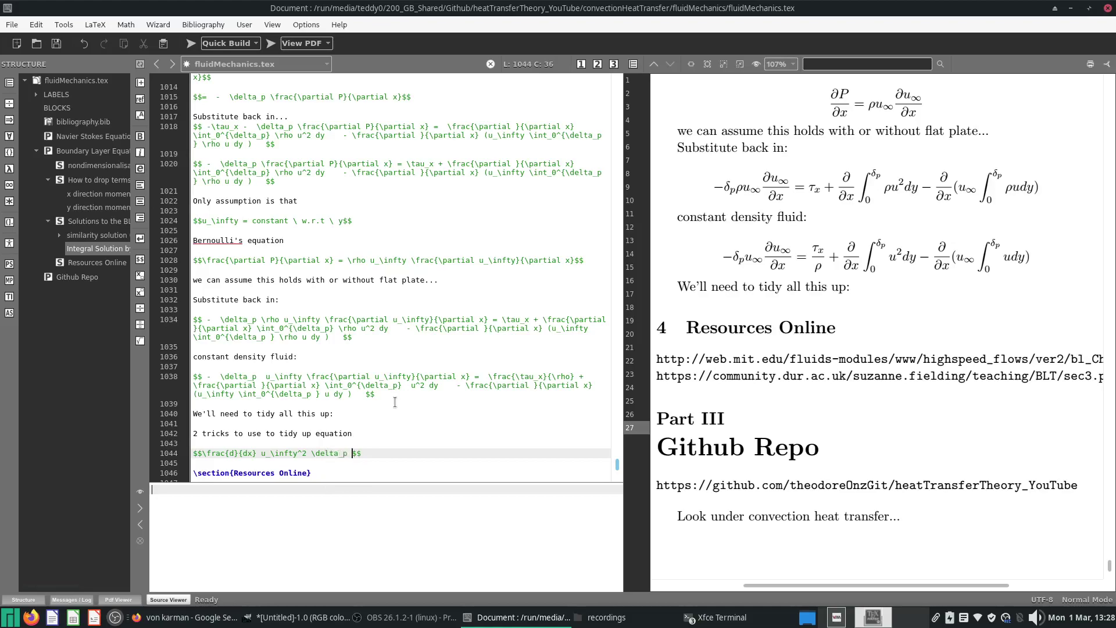
pyautogui.hotkey('ctrl', 's')
pyautogui.click(190, 43)
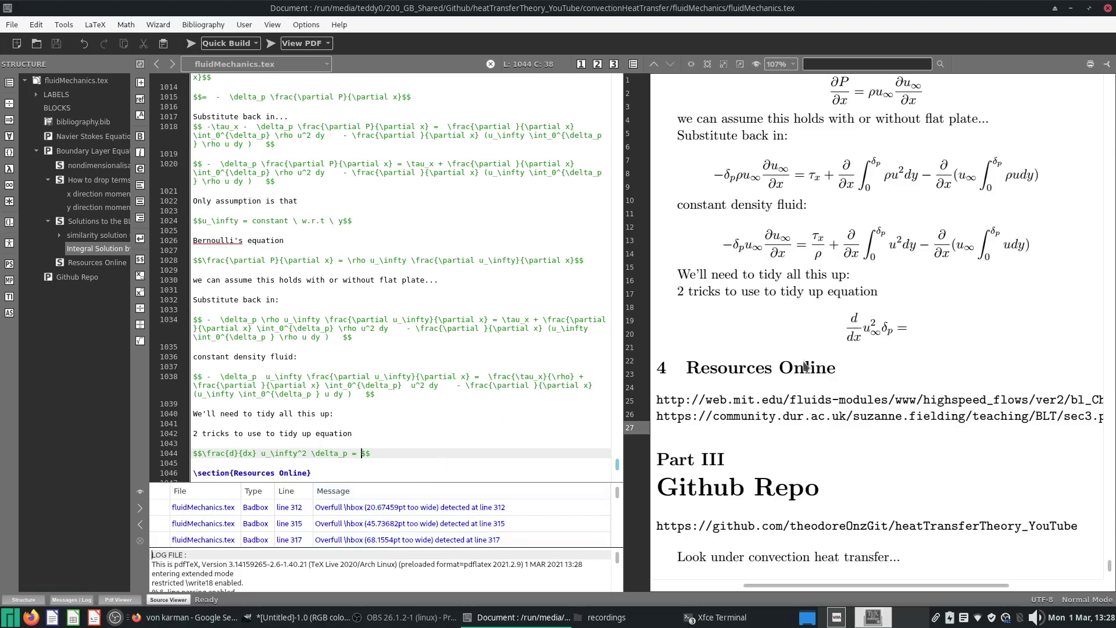
# Copy \delta_p u_\infty \frac{\partial u_\infty}{\partial x} from the constant-density equation to the right-hand side of the new equation.
pyautogui.moveTo(217, 378); pyautogui.dragTo(471, 376)
pyautogui.hotkey('ctrl', 'c')
pyautogui.click(364, 453)
pyautogui.hotkey('ctrl', 'v')
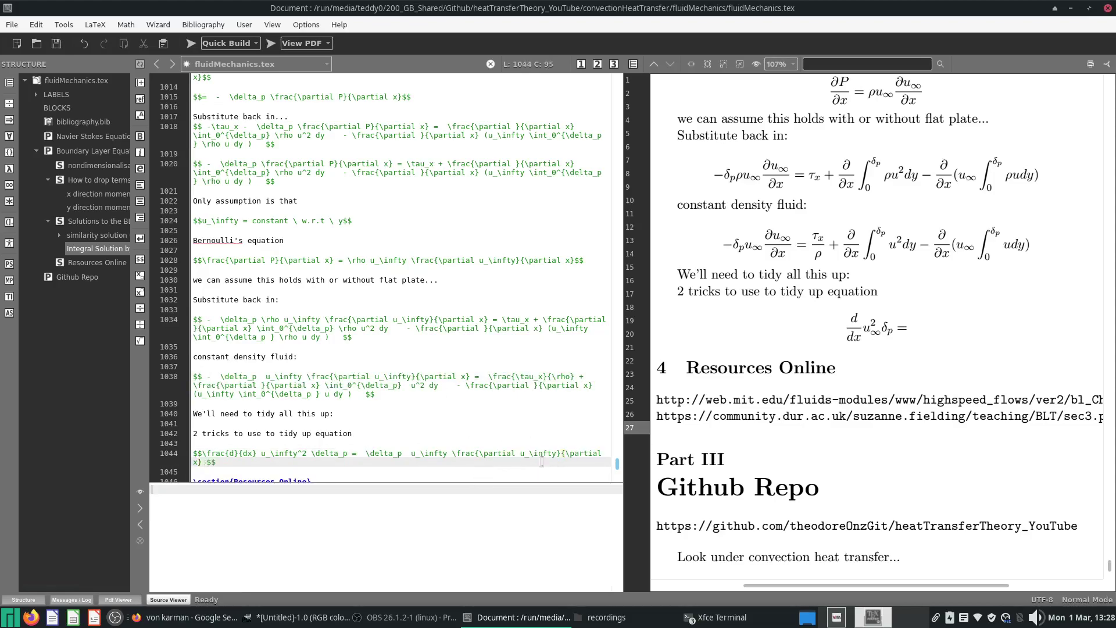
# Replace both \partial symbols in the copied derivative with d and rebuild the PDF.
pyautogui.doubleClick(518, 451)
pyautogui.write('d')
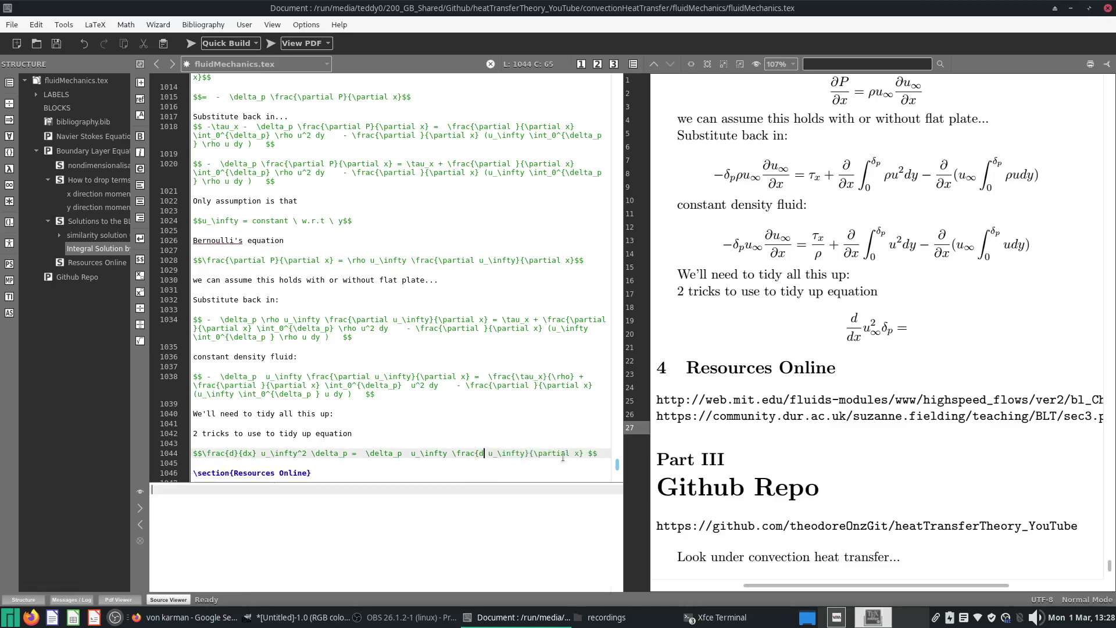
pyautogui.doubleClick(549, 453)
pyautogui.press('BackSpace')
pyautogui.press('BackSpace')
pyautogui.write('d')
pyautogui.click(191, 45)
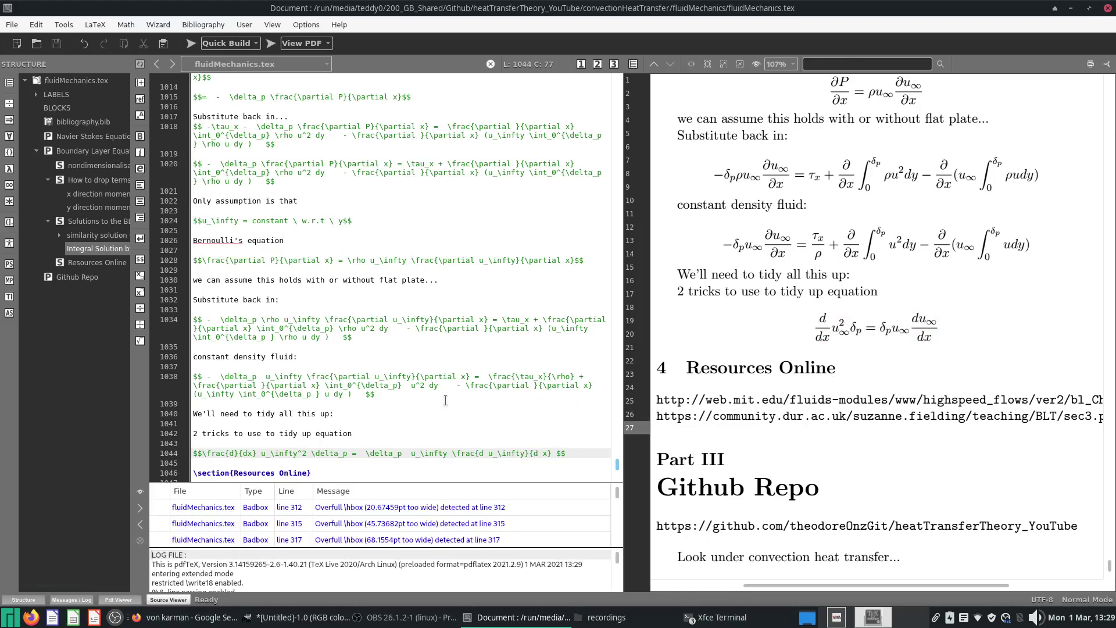
# Change the left-hand derivative of the trick equation to \frac{\partial}{\partial x}.
pyautogui.click(235, 453)
pyautogui.press('BackSpace')
pyautogui.write('\\part')
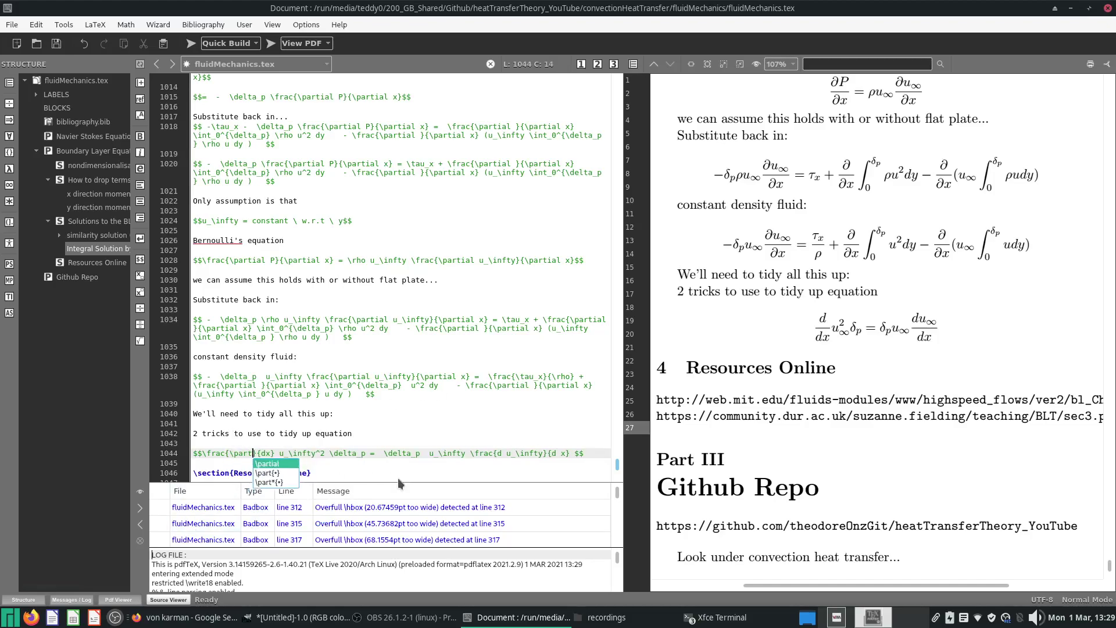
pyautogui.press('Return')
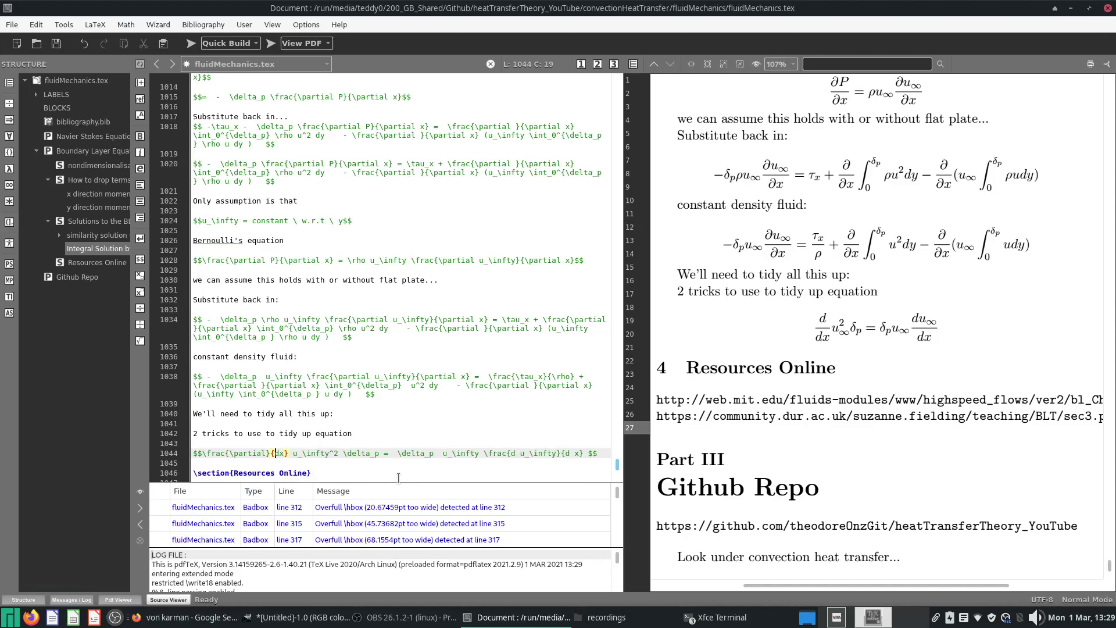
pyautogui.write('\\partial')
# Change the right-hand derivative to \frac{\partial u_\infty}{\partial x}, save the file and rebuild the PDF.
pyautogui.press('Right')
pyautogui.press('Right')
pyautogui.press('Right')
pyautogui.press('Right')
pyautogui.press('Right')
pyautogui.press('Right')
pyautogui.press('Right')
pyautogui.press('Right')
pyautogui.press('Right')
pyautogui.press('Right')
pyautogui.press('Right')
pyautogui.press('Right')
pyautogui.press('Right')
pyautogui.press('Right')
pyautogui.press('Right')
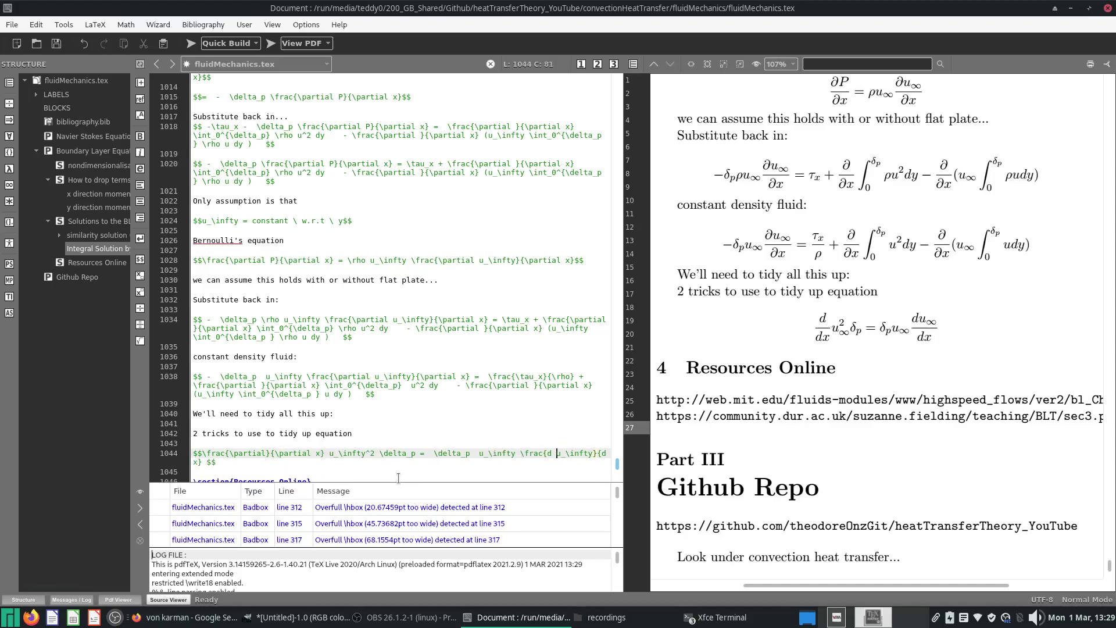
pyautogui.write('parti')
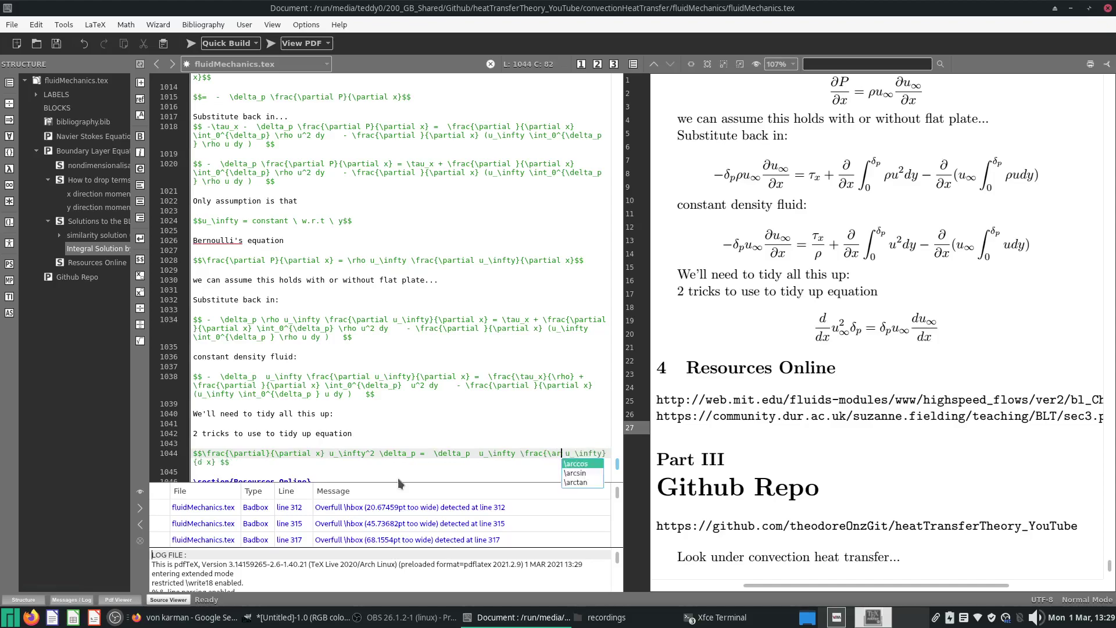
pyautogui.press('Return')
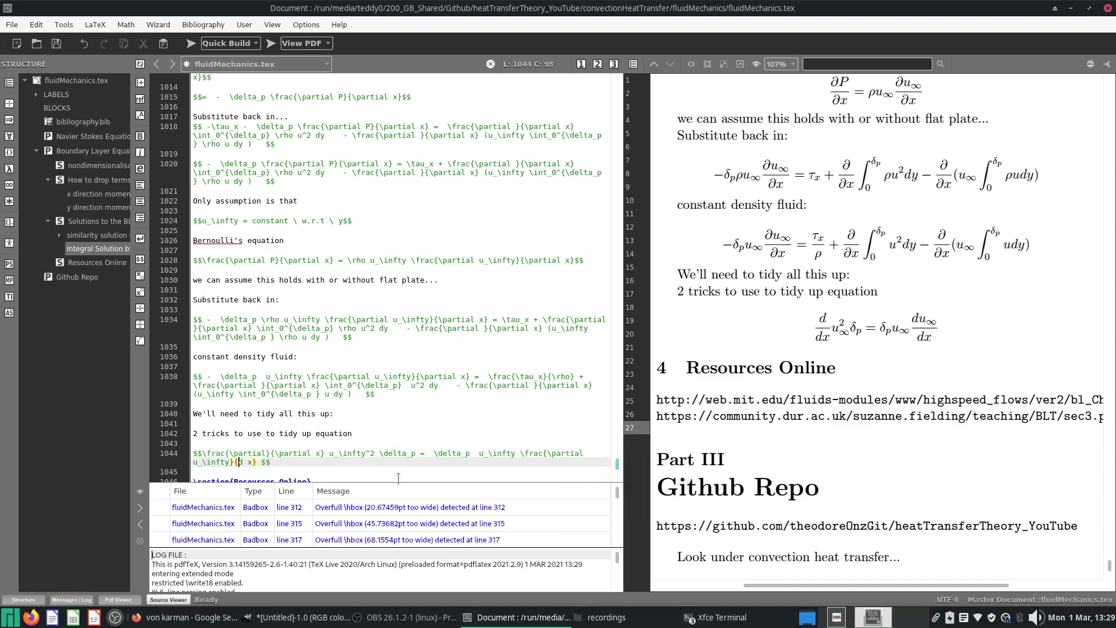
pyautogui.press('BackSpace')
pyautogui.write('\\partial')
pyautogui.press('Return')
pyautogui.hotkey('ctrl', 's')
pyautogui.press('F5')
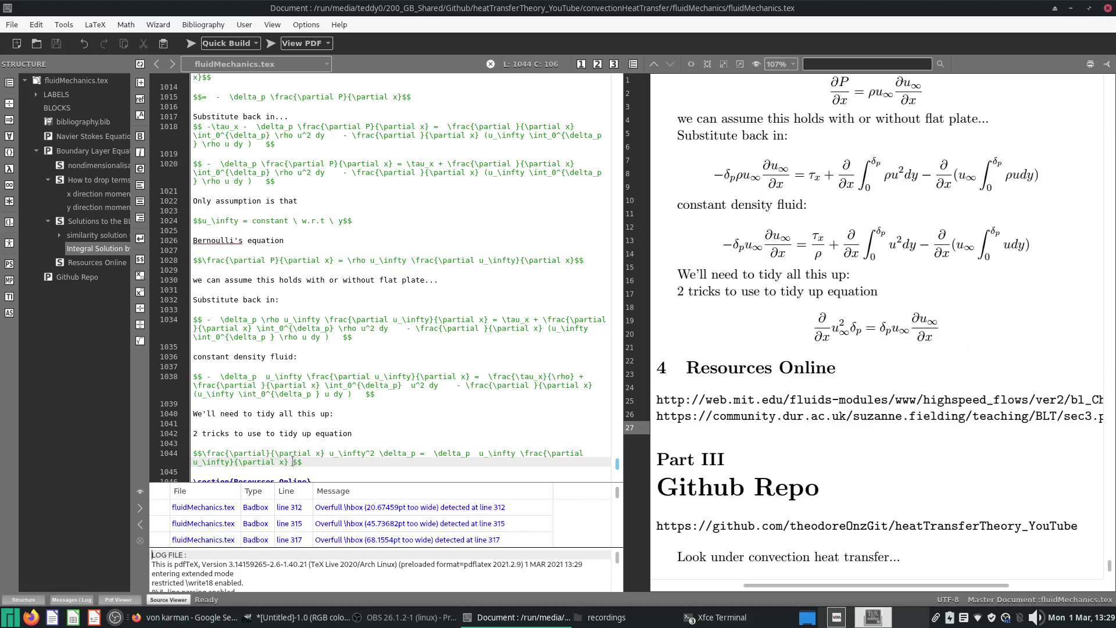
# Append the term + u_\infty \frac{\partial \delta_p u_\infty}{\partial x} to the trick equation and rebuild the PDF.
pyautogui.write('+ u_\\i')
pyautogui.press('BackSpace')
pyautogui.press('BackSpace')
pyautogui.write('_\\infty')
pyautogui.hotkey('ctrl', 's')
pyautogui.moveTo(520, 454); pyautogui.dragTo(292, 462)
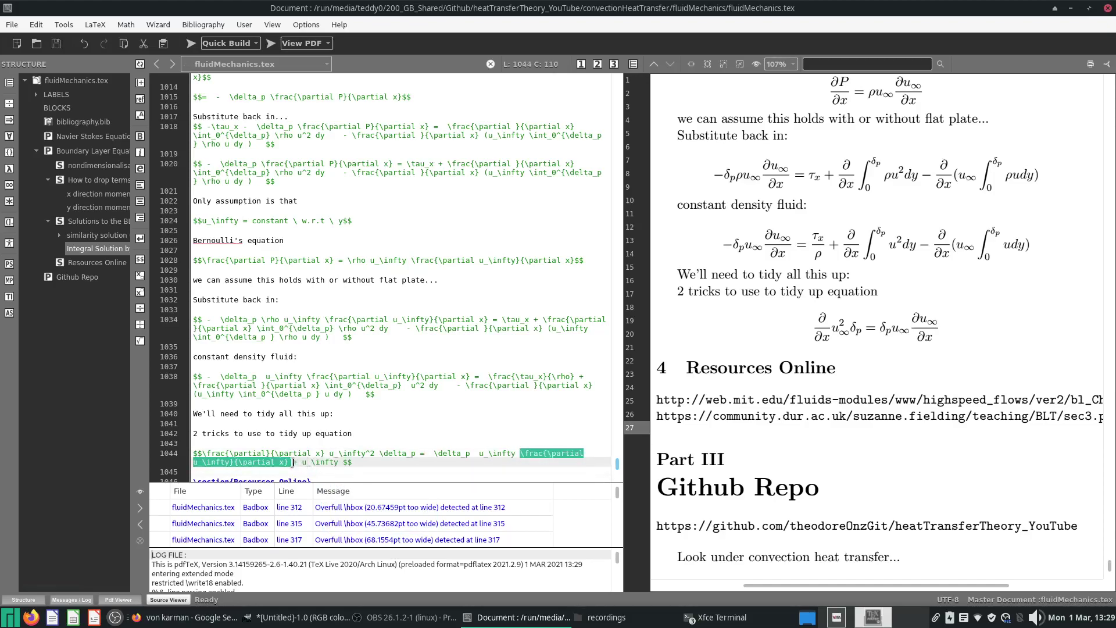
pyautogui.click(344, 462)
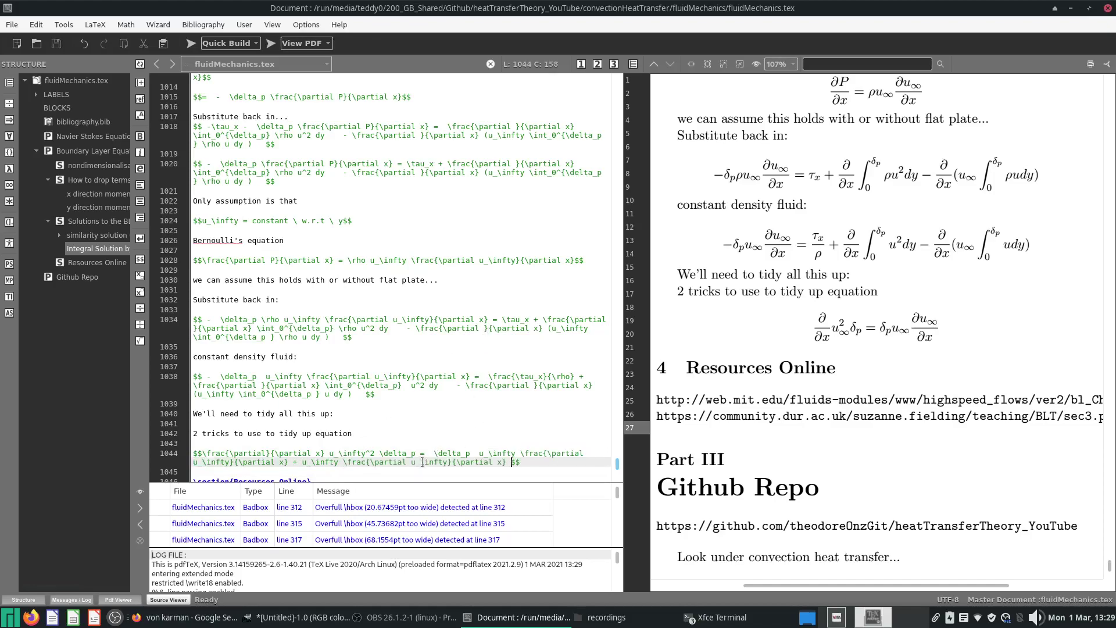
pyautogui.write('\\delta_p')
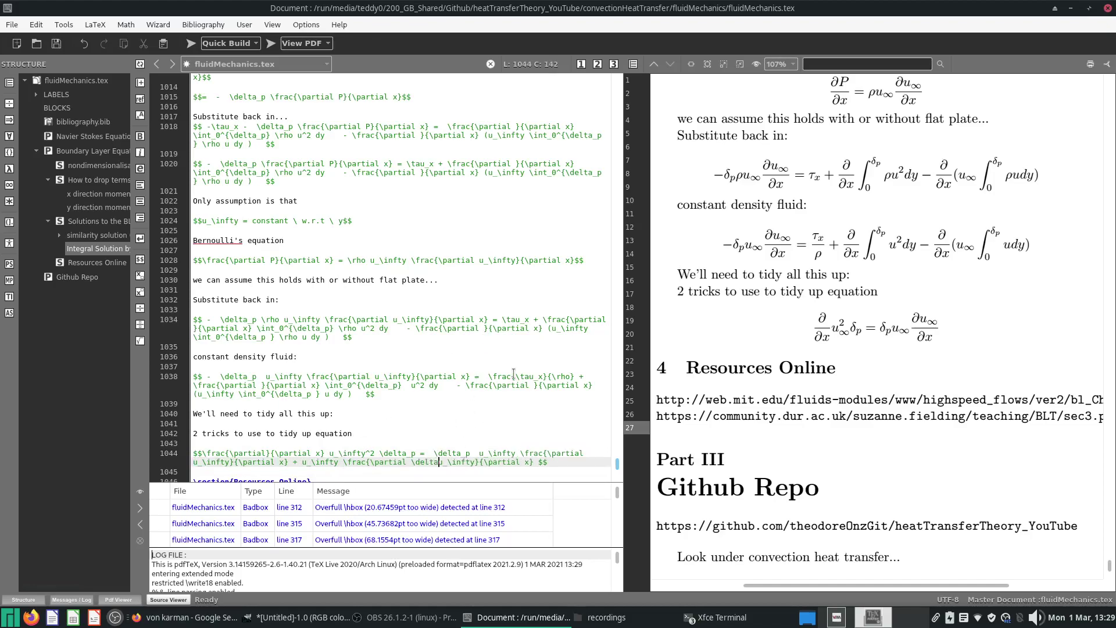
pyautogui.click(191, 43)
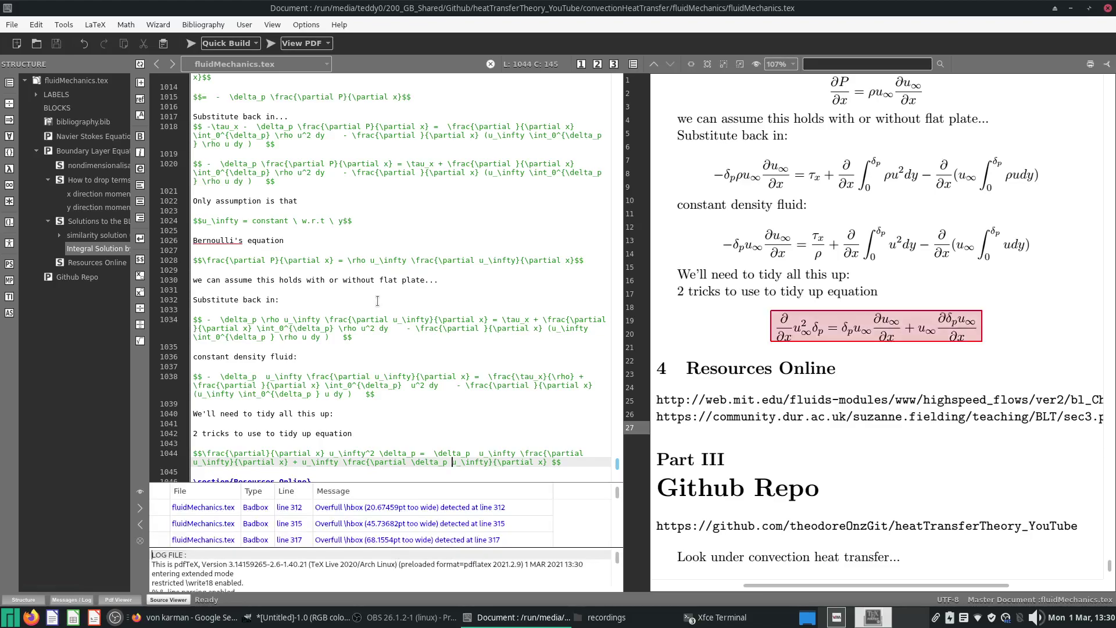
# Insert blank lines below the product-rule equation for a second trick, before the Resources Online section.
pyautogui.tripleClick(410, 378)
pyautogui.scroll(-1, 521, 489)
pyautogui.scroll(-2, 531, 441)
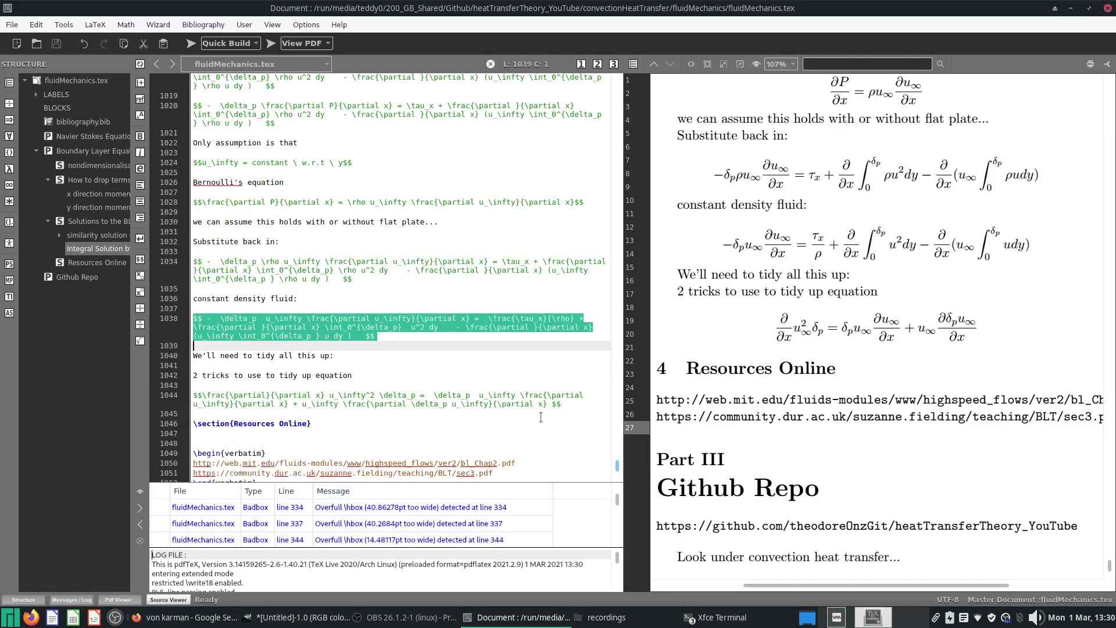
pyautogui.click(546, 412)
pyautogui.press('Return')
pyautogui.press('Return')
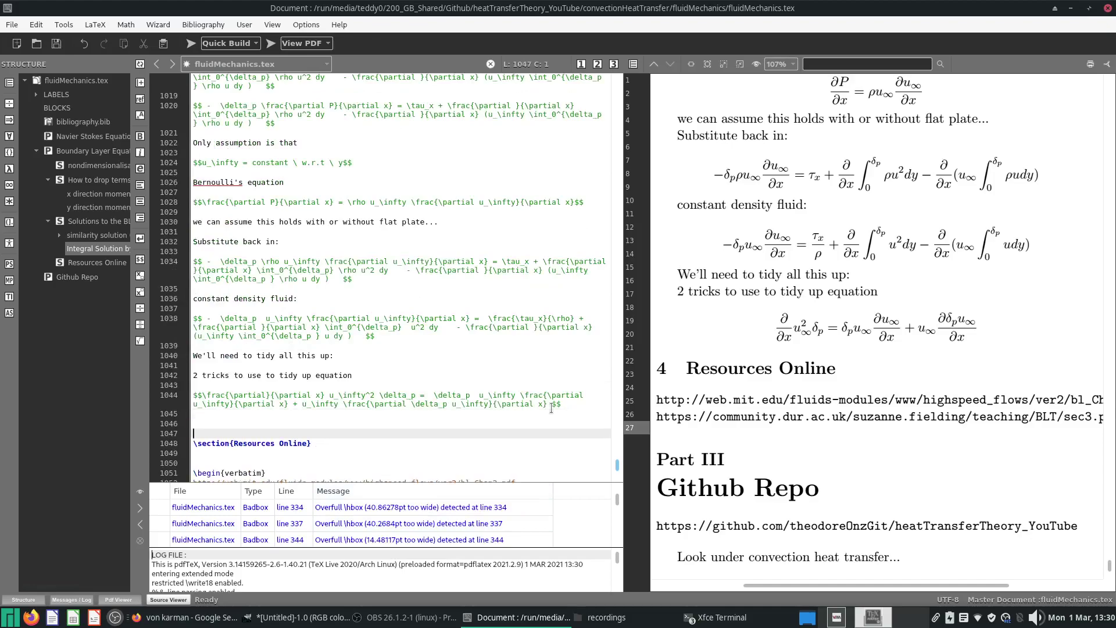
pyautogui.press('Up')
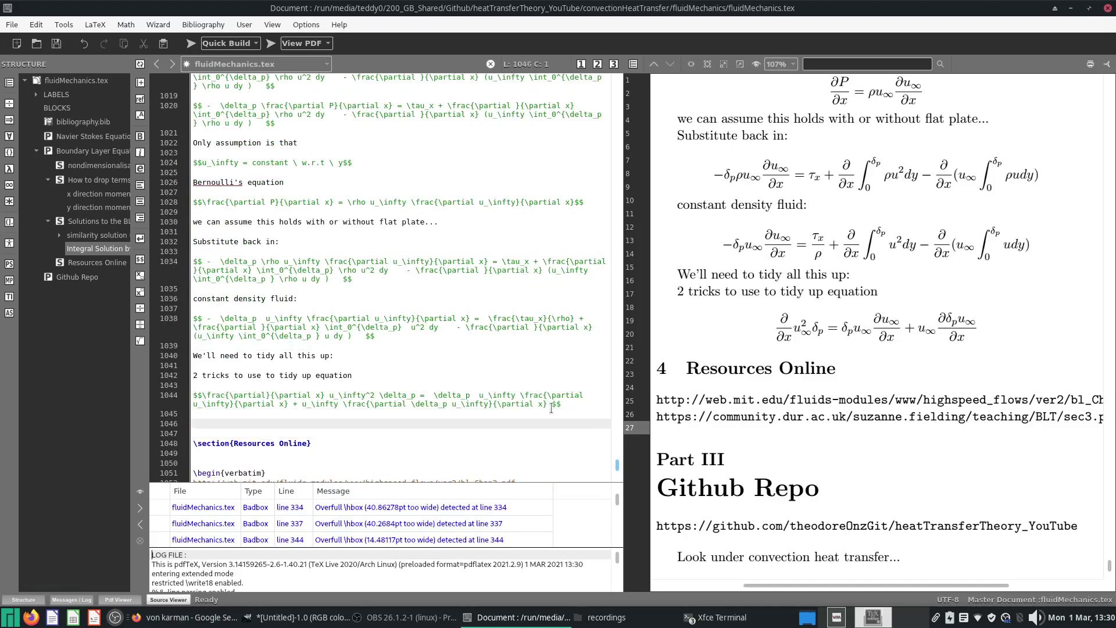
# Switch to GIMP and sketch a vertical line with two horizontal velocity arrows above the front of the aerofoil.
pyautogui.scroll(3, 871, 334)
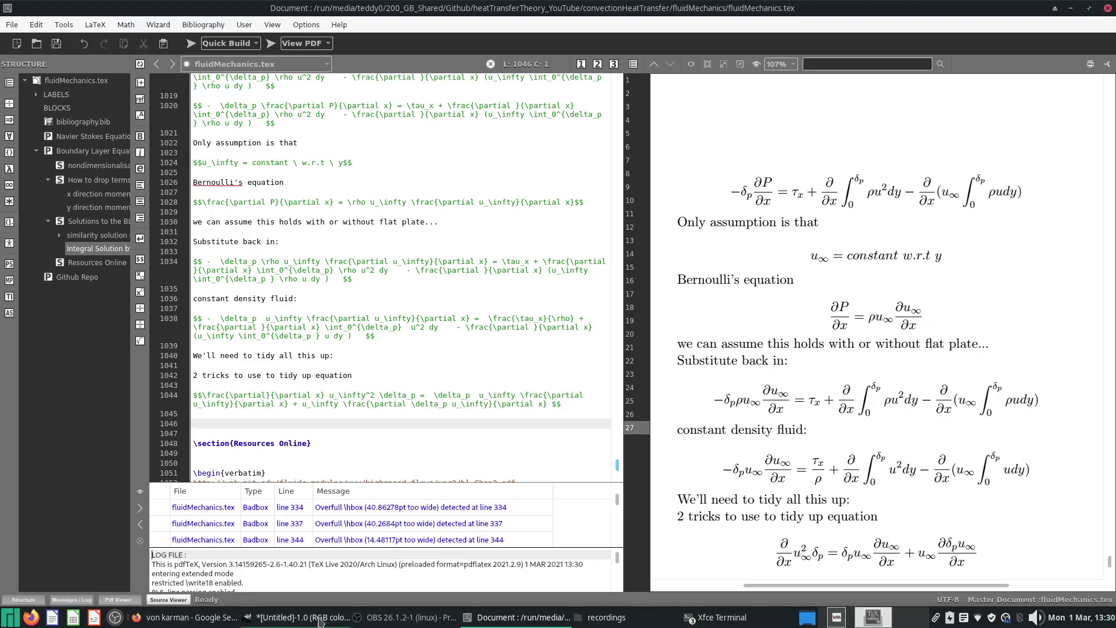
pyautogui.click(300, 617)
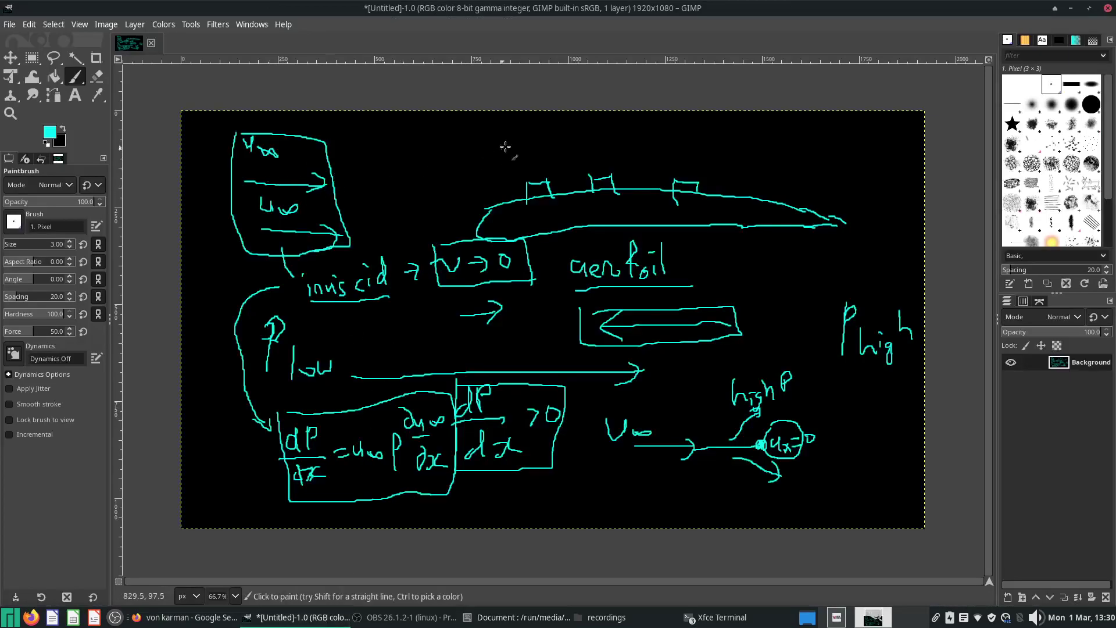
pyautogui.moveTo(540, 119); pyautogui.dragTo(535, 178)
pyautogui.moveTo(537, 122)
pyautogui.mouseDown()
pyautogui.moveTo(536, 141)
pyautogui.moveTo(539, 126)
pyautogui.moveTo(569, 124)
pyautogui.moveTo(540, 134)
pyautogui.moveTo(566, 149)
pyautogui.moveTo(539, 152)
pyautogui.mouseUp()
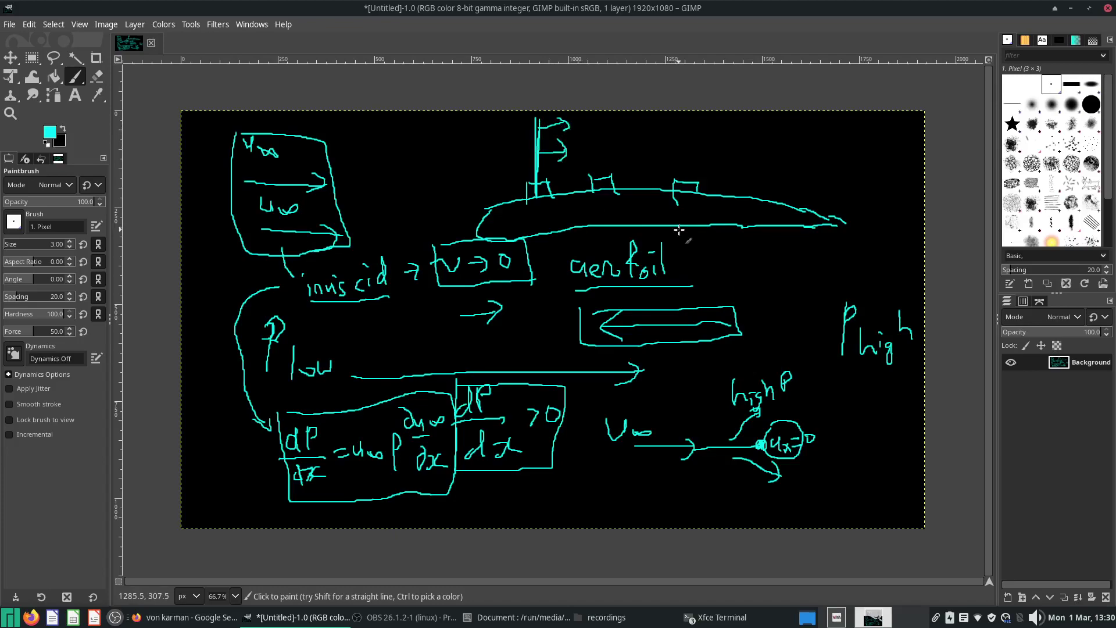
# Return to the LaTeX editor, add the equation $$\delta_p = \int_0^{\delta_p} 1 dy$$ below the product-rule equation, and rebuild the PDF.
pyautogui.hotkey('alt', 'Tab')
pyautogui.scroll(-3, 971, 472)
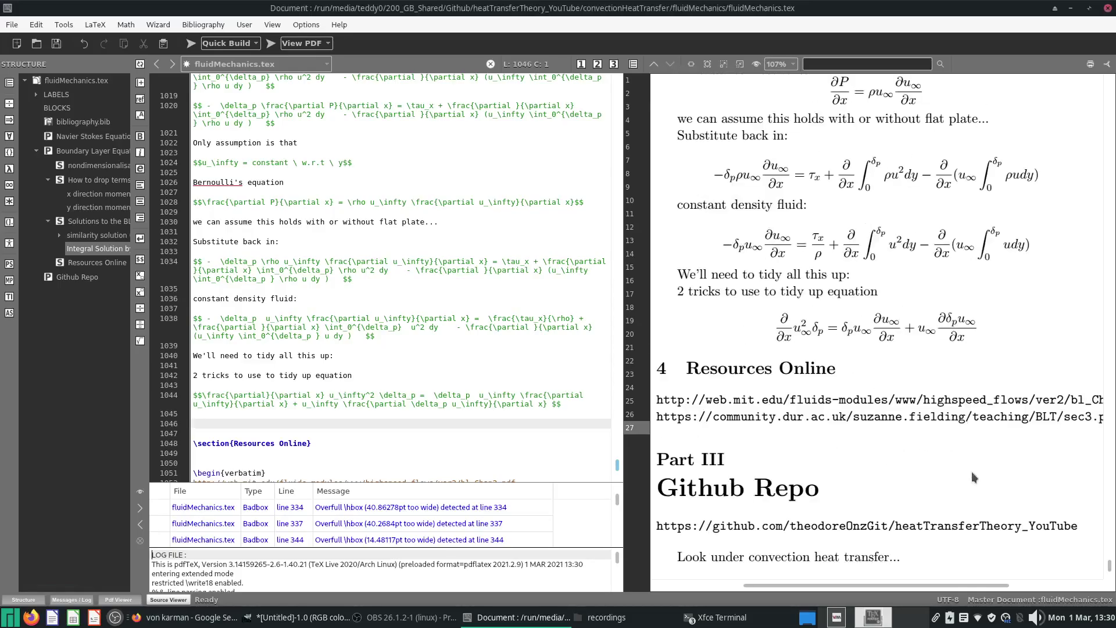
pyautogui.hotkey('ctrl', 's')
pyautogui.write('$$$$')
pyautogui.write('\\delta_')
pyautogui.write('p = \\int')
pyautogui.write('_0^{\\delta-')
pyautogui.press('BackSpace')
pyautogui.write('_p} dyt$$')
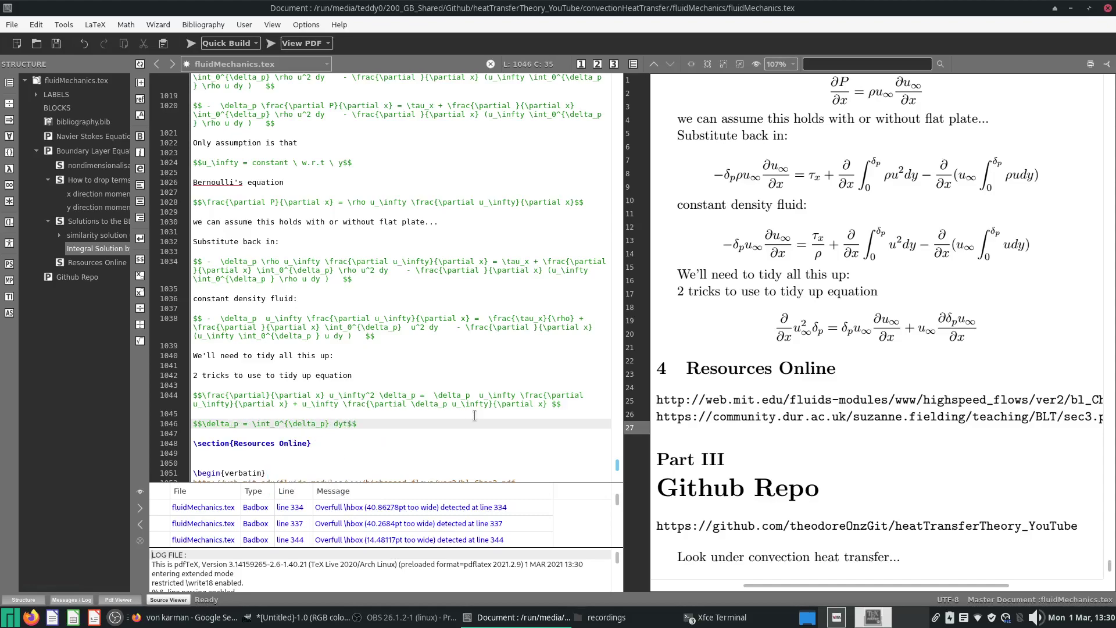
pyautogui.hotkey('ctrl', 's')
pyautogui.click(190, 44)
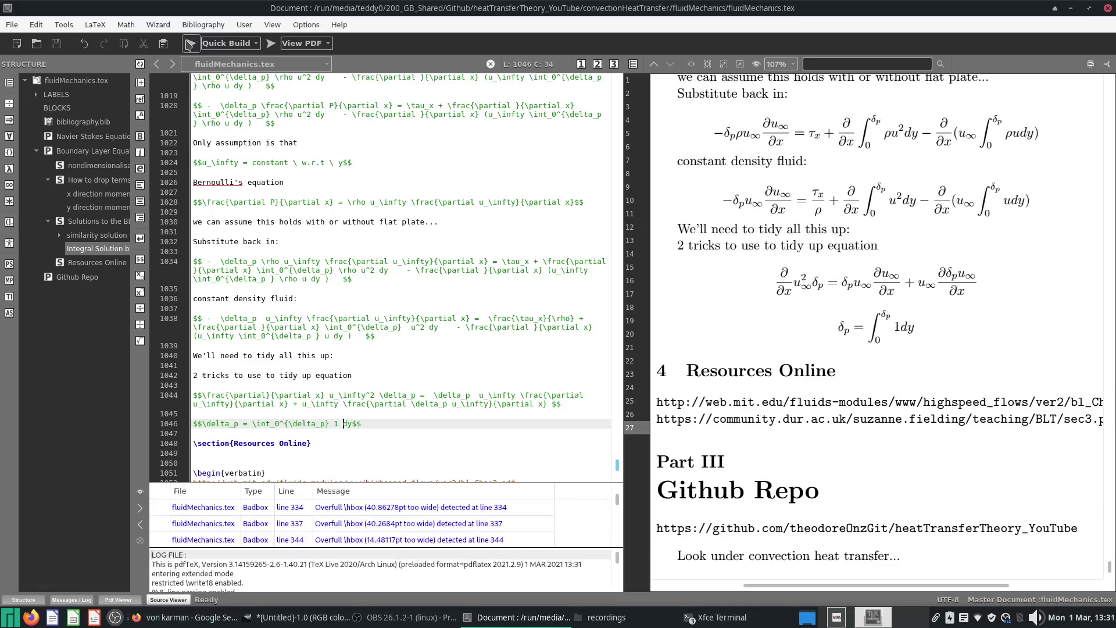
# Extend the \delta_p equation with = \int_0^{\delta_p} dy, reusing its integral without the 1, and rebuild the PDF.
pyautogui.press('Right')
pyautogui.press('Right')
pyautogui.hotkey('shift', 'Left')
pyautogui.hotkey('shift', 'Left')
pyautogui.hotkey('shift', 'Left')
pyautogui.hotkey('shift', 'Left')
pyautogui.hotkey('shift', 'Left')
pyautogui.hotkey('shift', 'Left')
pyautogui.hotkey('shift', 'Left')
pyautogui.hotkey('shift', 'Left')
pyautogui.hotkey('shift', 'Left')
pyautogui.hotkey('shift', 'Left')
pyautogui.hotkey('shift', 'Left')
pyautogui.hotkey('shift', 'Left')
pyautogui.hotkey('shift', 'Left')
pyautogui.hotkey('shift', 'Left')
pyautogui.hotkey('shift', 'Left')
pyautogui.hotkey('shift', 'Left')
pyautogui.hotkey('shift', 'Left')
pyautogui.hotkey('shift', 'Left')
pyautogui.hotkey('shift', 'Left')
pyautogui.hotkey('shift', 'Left')
pyautogui.hotkey('ctrl', 'c')
pyautogui.click(352, 424)
pyautogui.hotkey('ctrl', 'v')
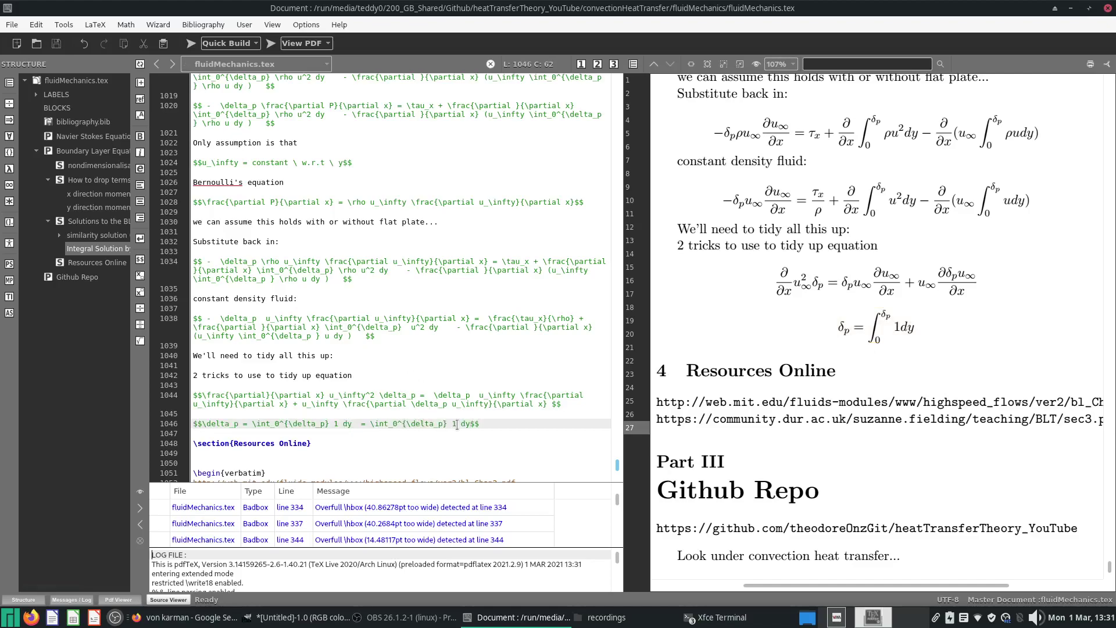
pyautogui.press('BackSpace')
pyautogui.press('BackSpace')
pyautogui.click(190, 43)
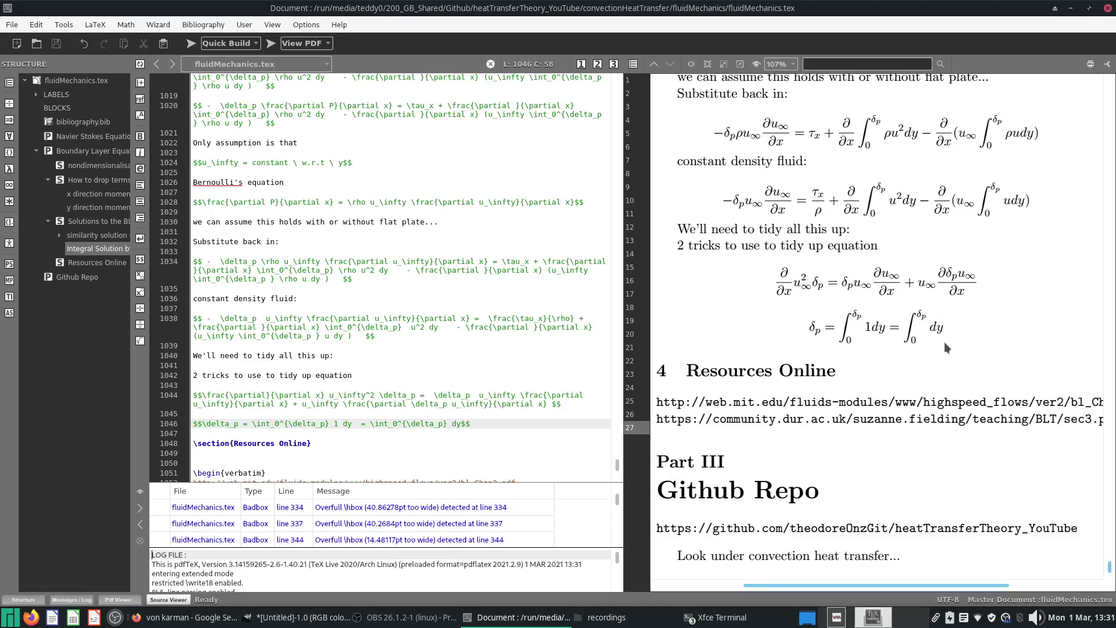
# Duplicate the product-rule equation on a new line below the \delta_p integral identity.
pyautogui.press('End')
pyautogui.tripleClick(545, 397)
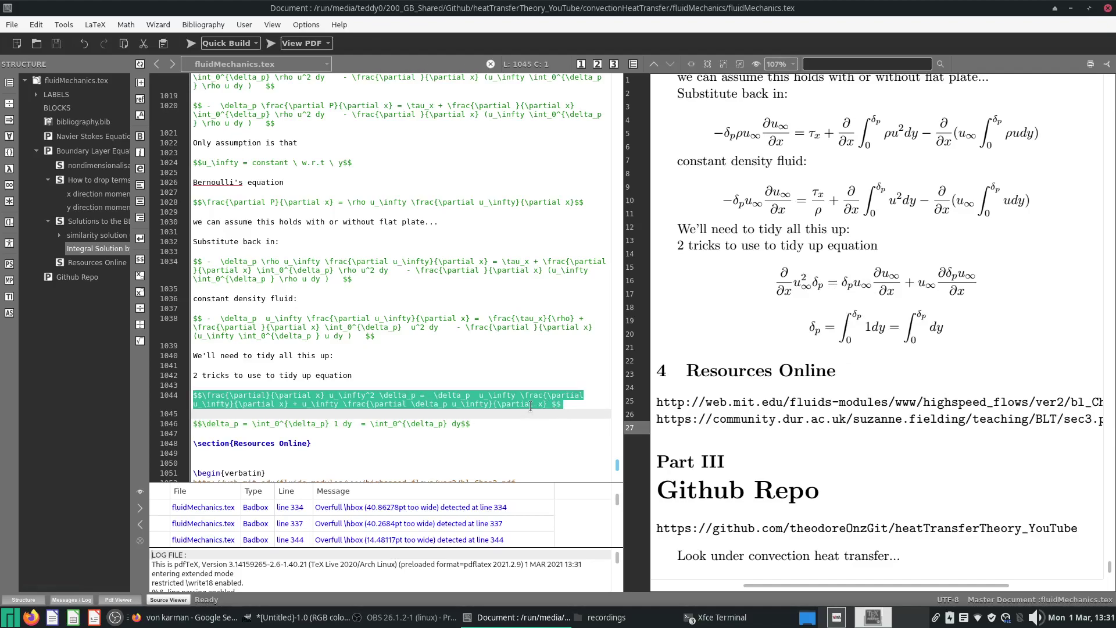
pyautogui.click(537, 427)
pyautogui.press('Return')
pyautogui.press('Return')
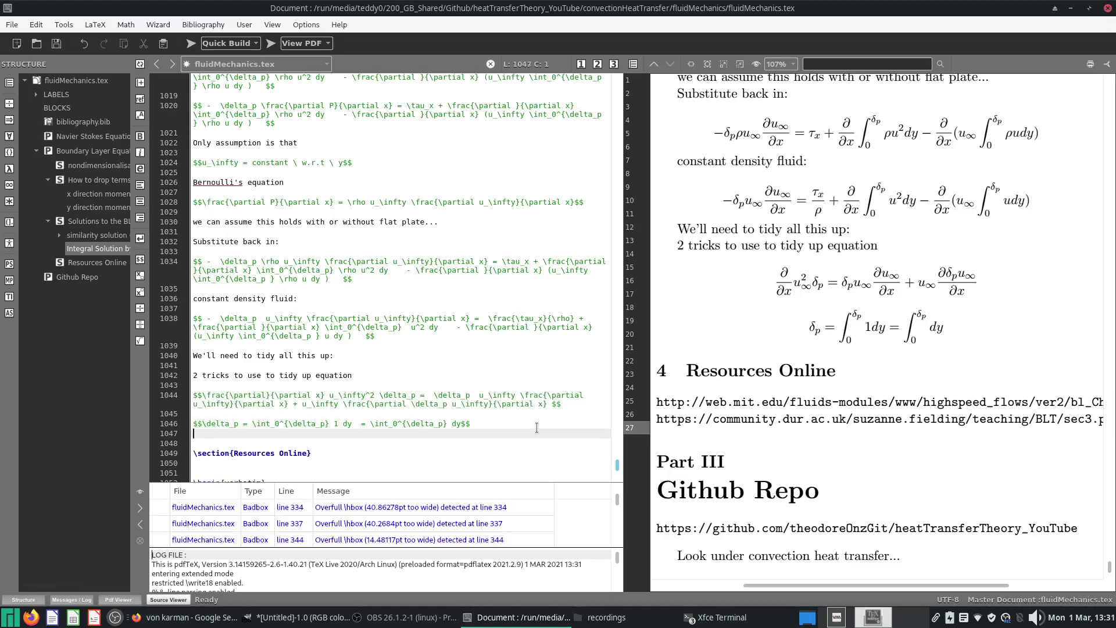
pyautogui.hotkey('ctrl', 'v')
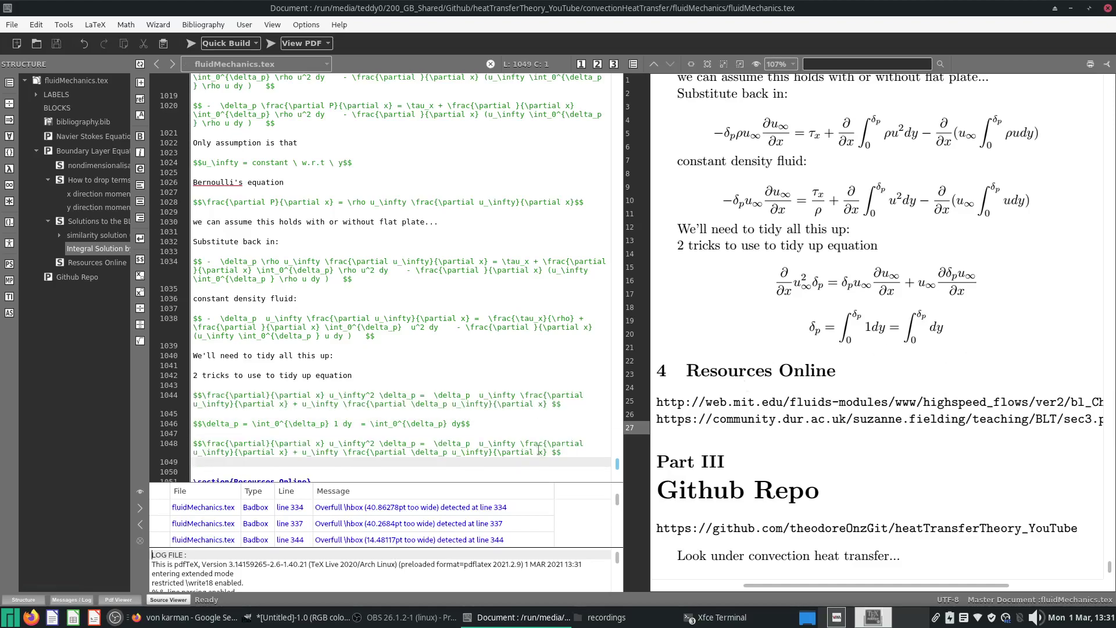
# Replace both \delta_p factors on the copied equation's right-hand side with \int_0^{\delta_p} dy and rebuild the PDF.
pyautogui.moveTo(371, 423); pyautogui.dragTo(461, 424)
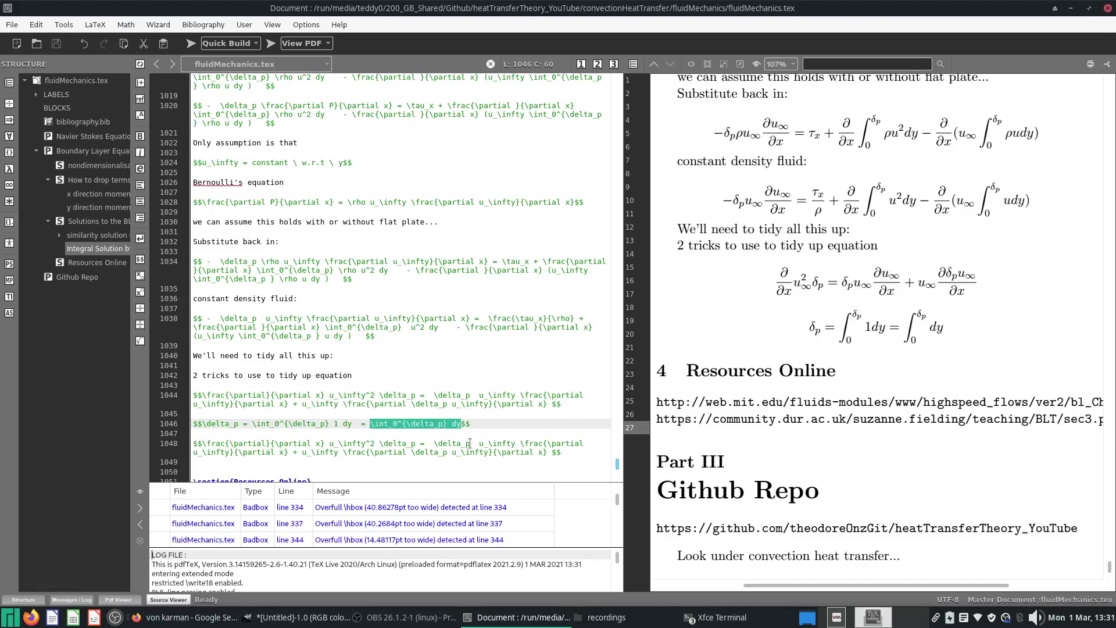
pyautogui.moveTo(469, 443); pyautogui.dragTo(430, 443)
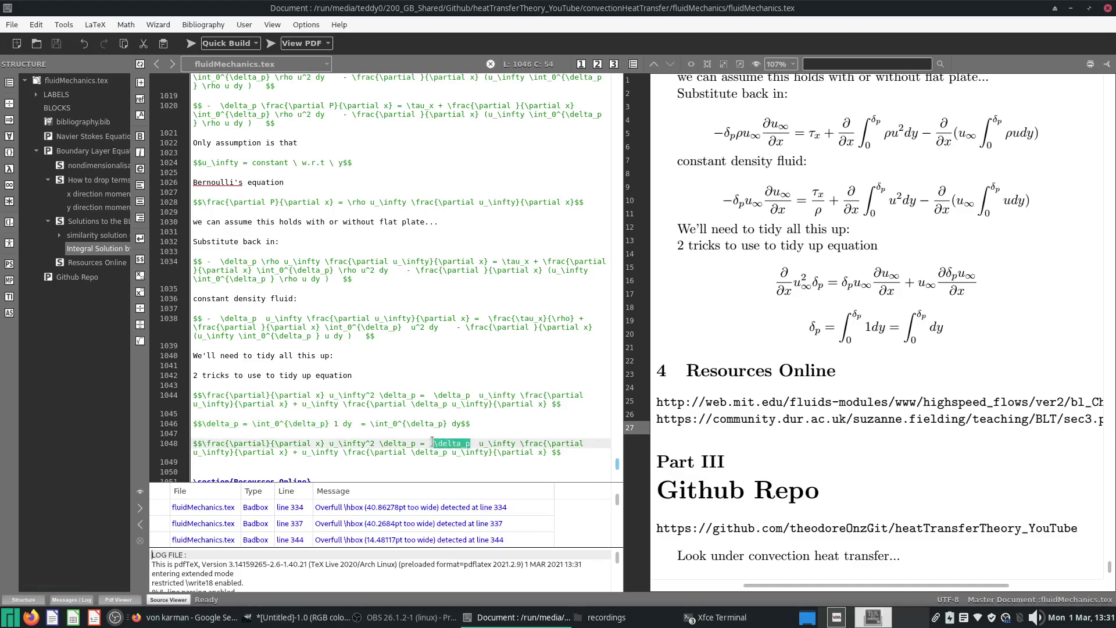
pyautogui.hotkey('ctrl', 'v')
pyautogui.click(517, 452)
pyautogui.moveTo(517, 452); pyautogui.dragTo(484, 453)
pyautogui.press('BackSpace')
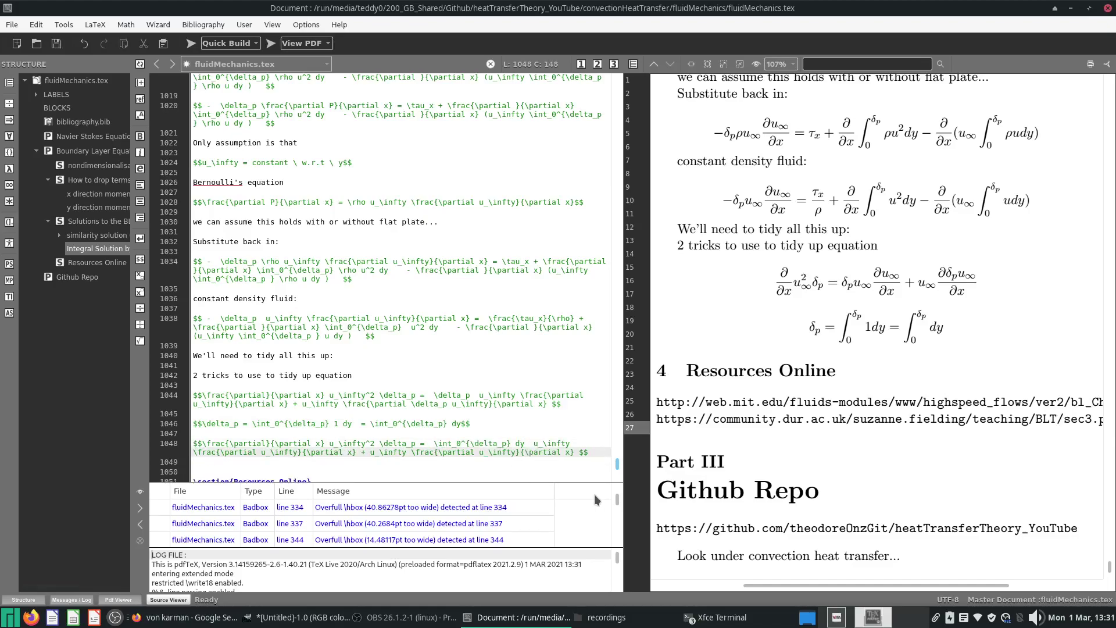
pyautogui.hotkey('ctrl', 'v')
pyautogui.press('F5')
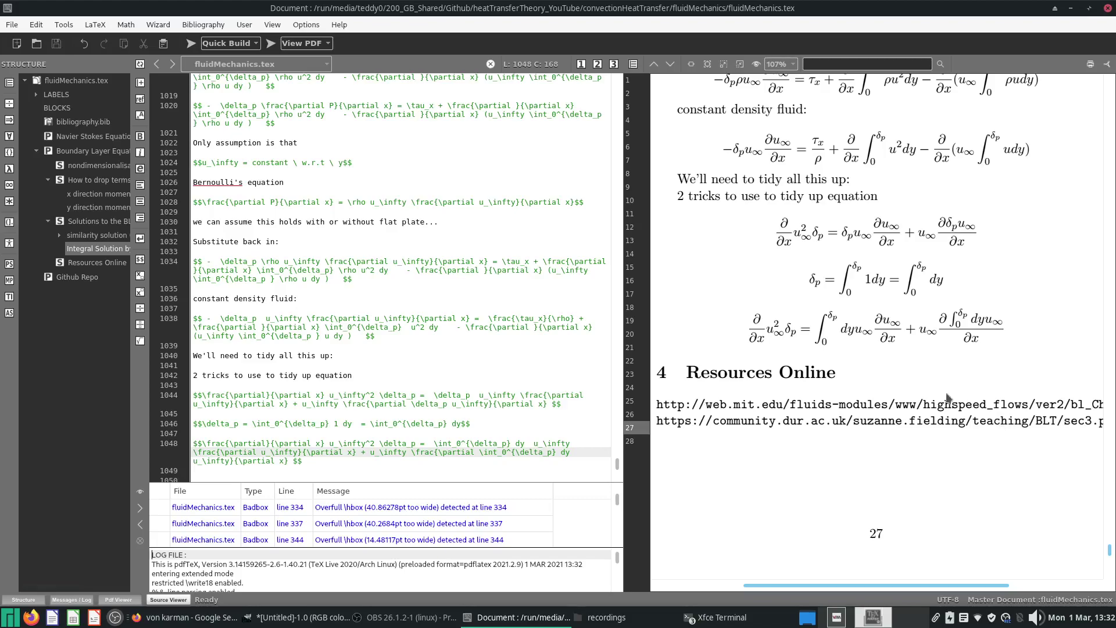
# Add the line "substitute back in:" below the expanded product-rule equation, followed by blank lines.
pyautogui.scroll(-2, 541, 420)
pyautogui.click(485, 411)
pyautogui.press('Return')
pyautogui.press('Return')
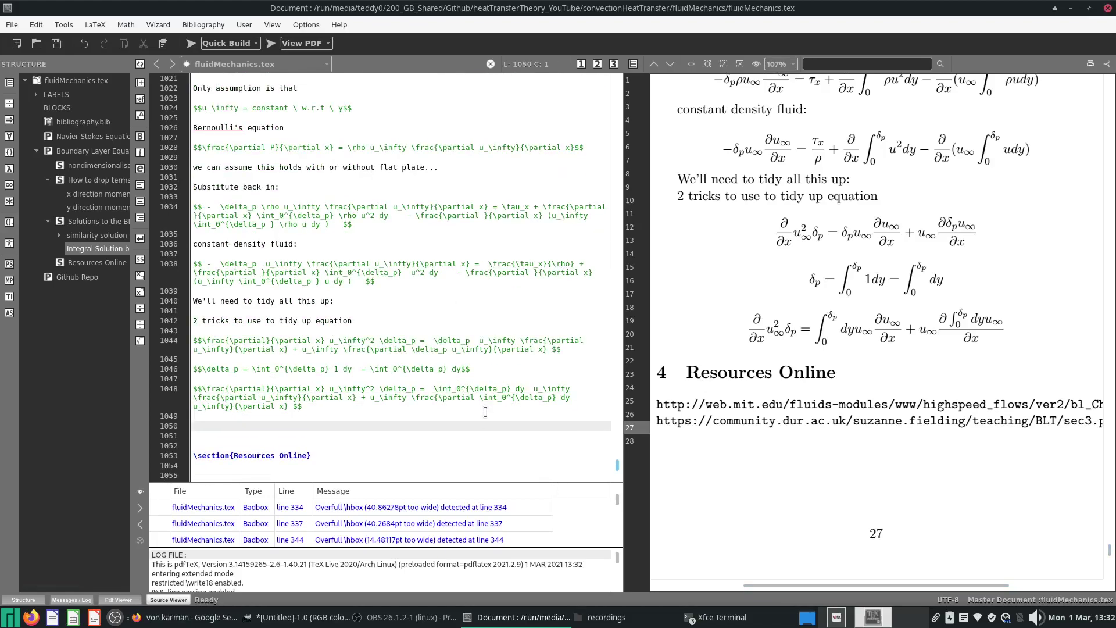
pyautogui.write('substitute in')
pyautogui.hotkey('ctrl', 'z')
pyautogui.write('substitute back')
pyautogui.press('Return')
pyautogui.press('Return')
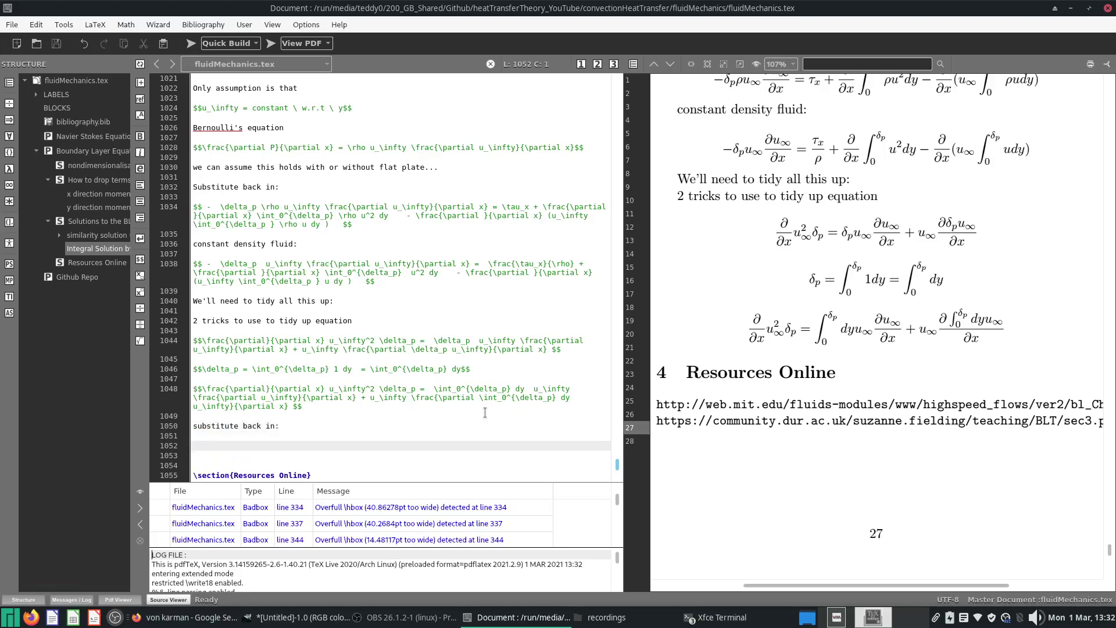
# Copy the momentum equation containing \rho from under "Substitute back in:" to below the new "substitute back in:" line.
pyautogui.click(309, 196)
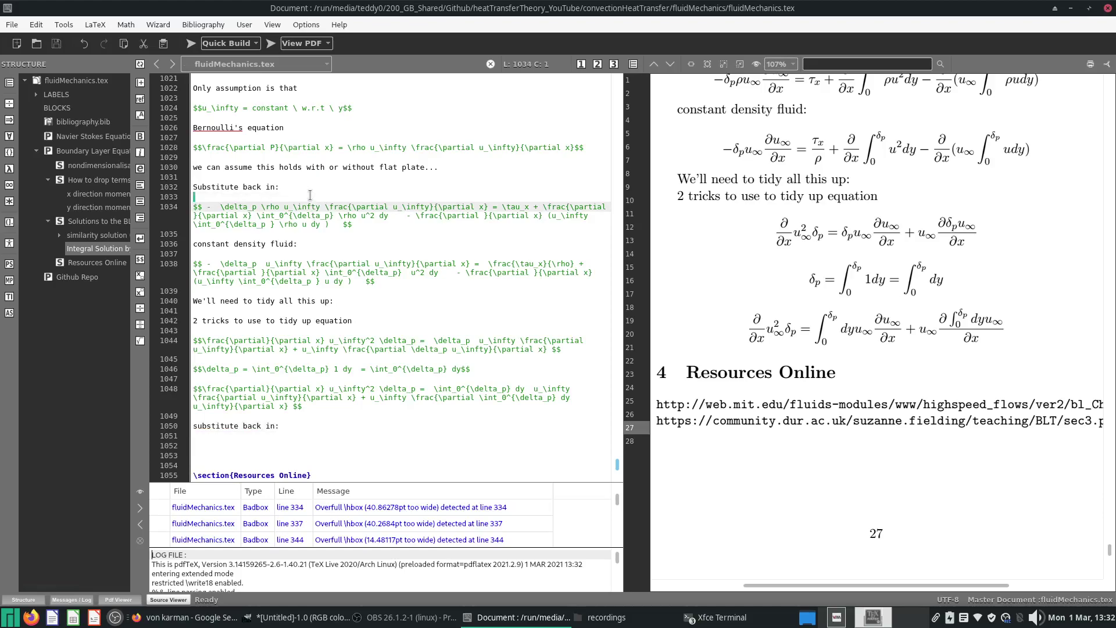
pyautogui.tripleClick(321, 207)
pyautogui.click(317, 441)
pyautogui.hotkey('ctrl', 'v')
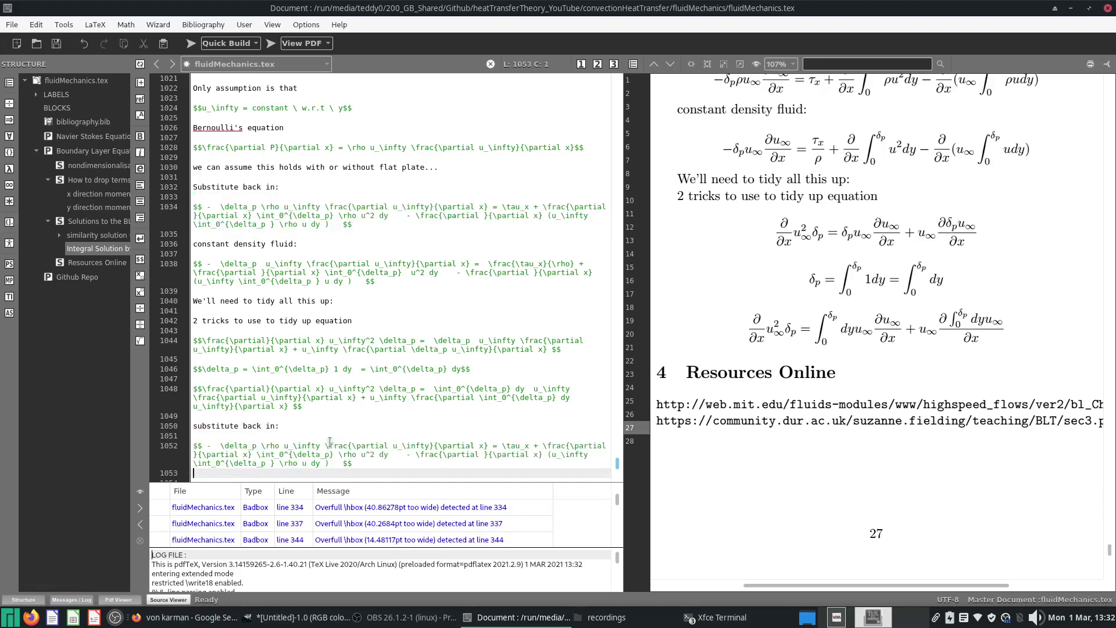
# Replace the copied momentum equation's \delta_p \rho u_\infty derivative term with the whole expanded product-rule equation and rebuild the PDF.
pyautogui.moveTo(292, 407); pyautogui.dragTo(202, 388)
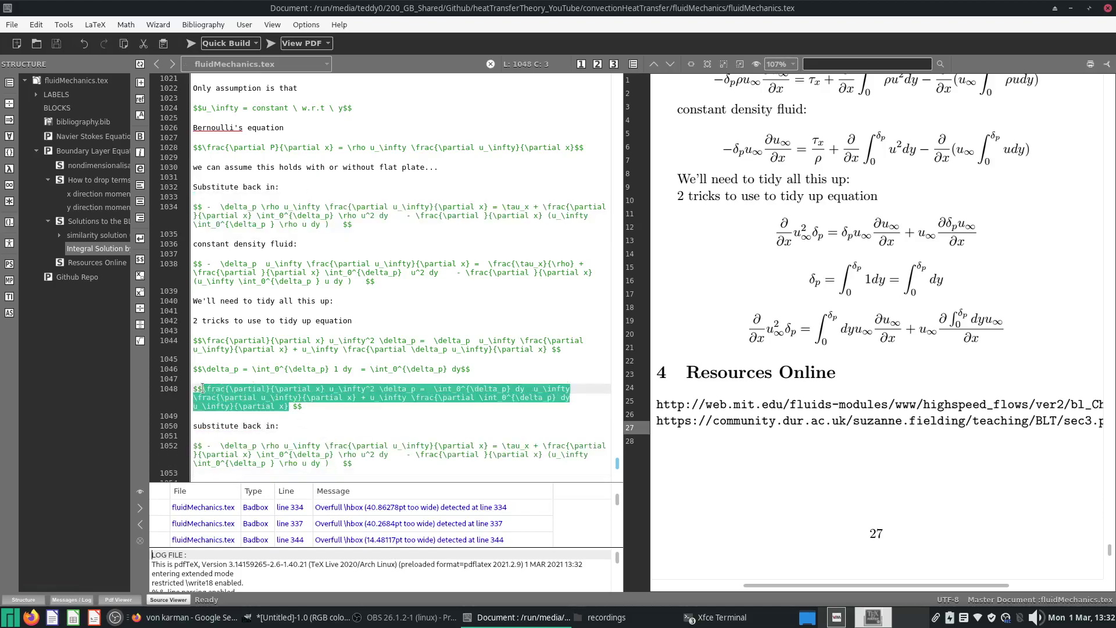
pyautogui.moveTo(219, 445); pyautogui.dragTo(484, 445)
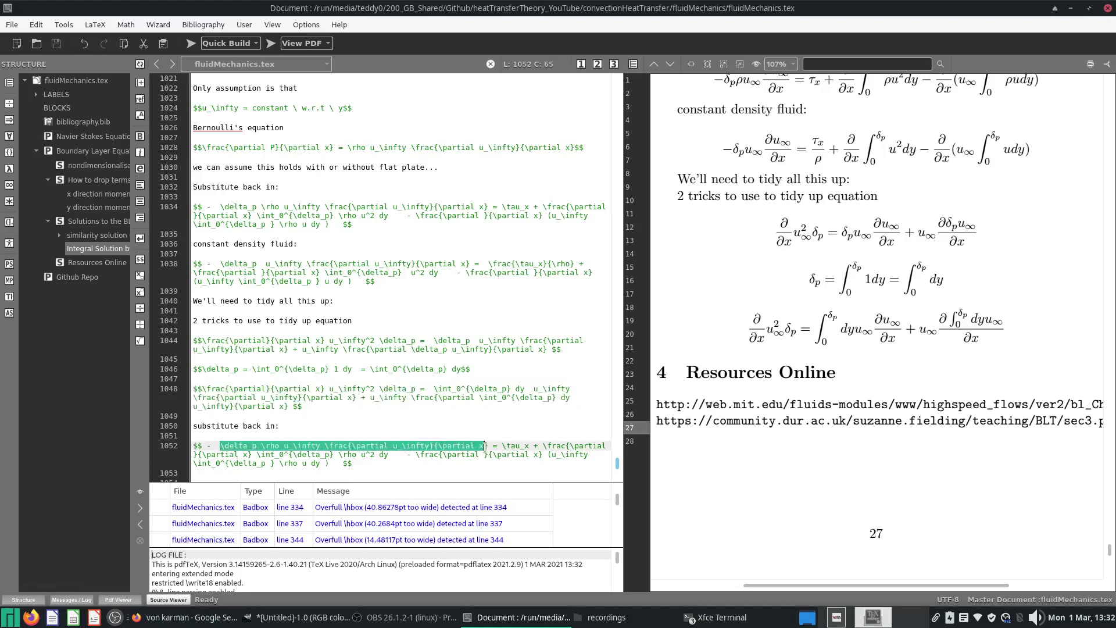
pyautogui.hotkey('ctrl', 'v')
pyautogui.click(191, 43)
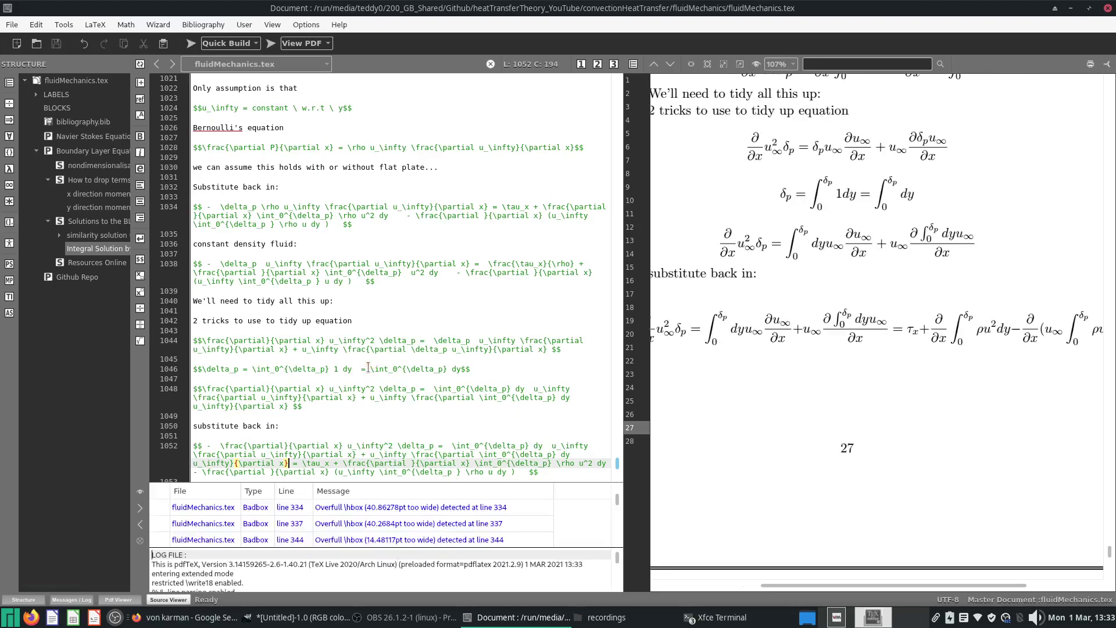
# Remove \frac{\partial}{\partial x} u_\infty^2 \delta_p = from the substituted equation, enclose its remaining left-hand terms in -( ), and rebuild the PDF.
pyautogui.scroll(-2, 759, 448)
pyautogui.click(934, 347)
pyautogui.moveTo(934, 346); pyautogui.dragTo(905, 372)
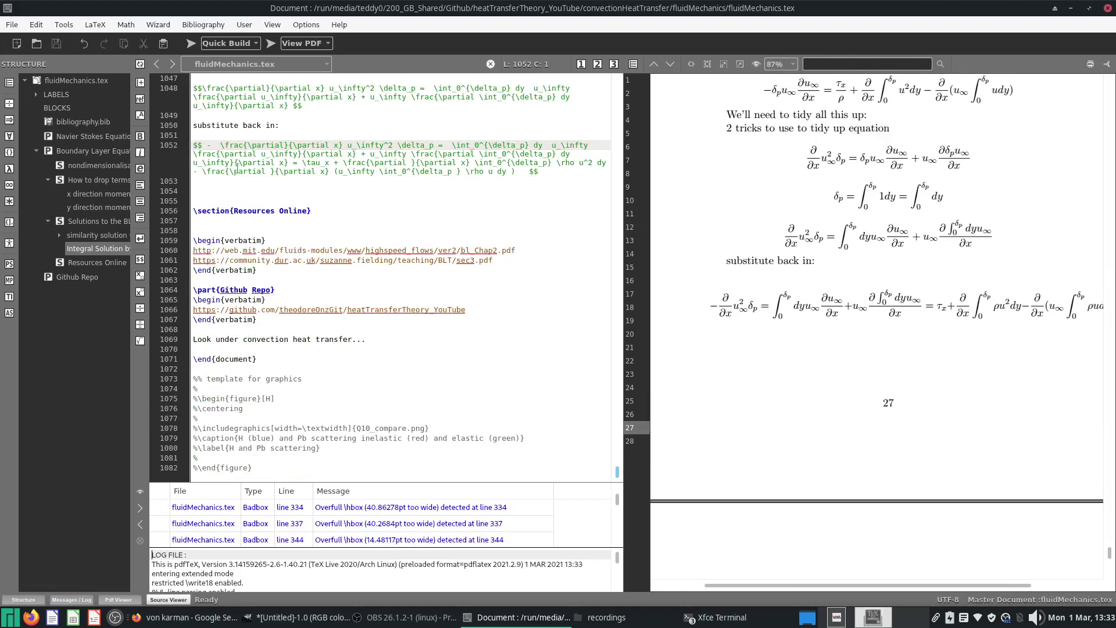
pyautogui.moveTo(216, 146); pyautogui.dragTo(447, 146)
pyautogui.press('BackSpace')
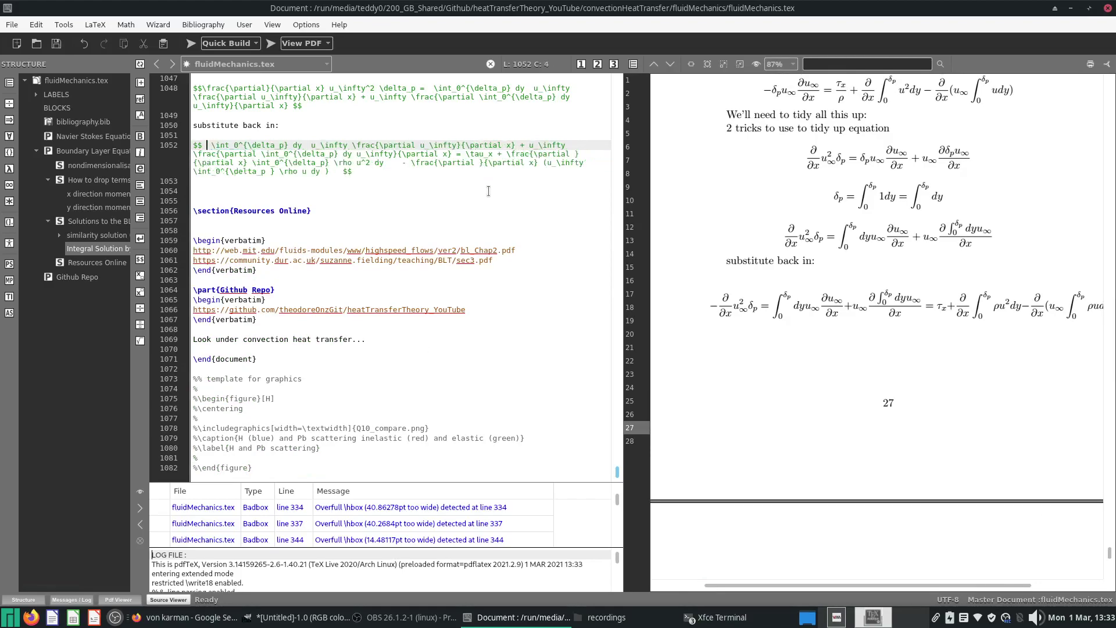
pyautogui.write('-(')
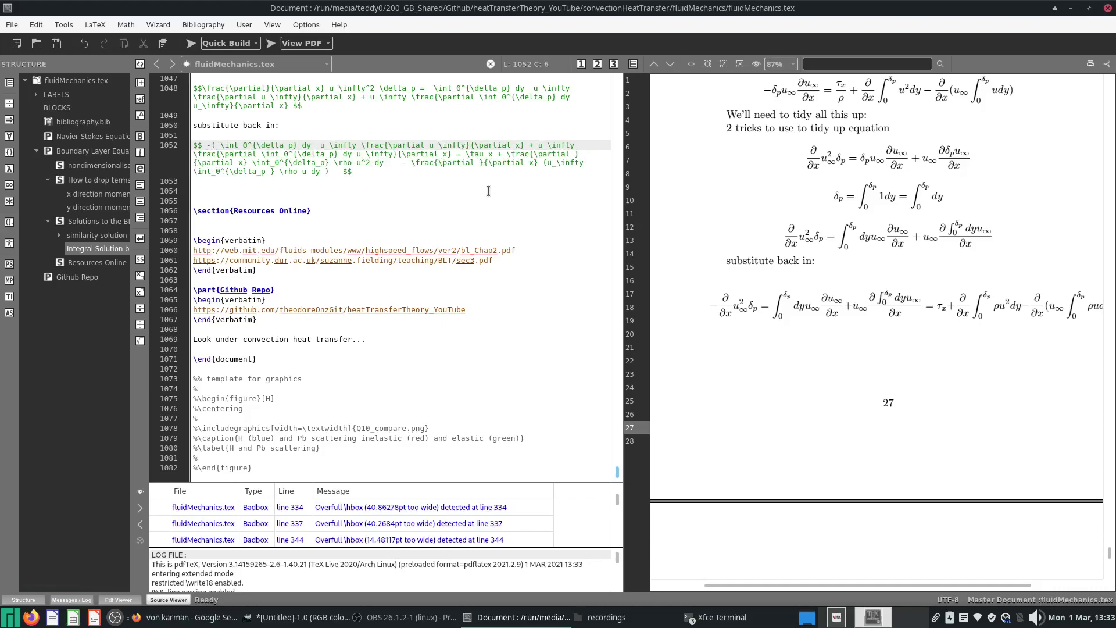
pyautogui.click(456, 153)
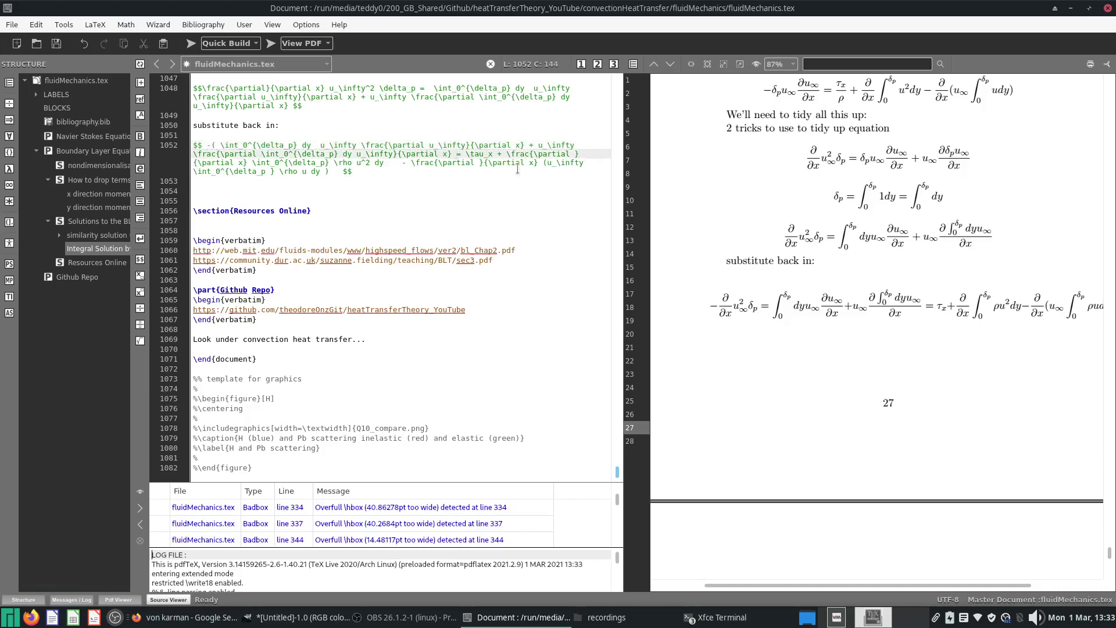
pyautogui.write(')')
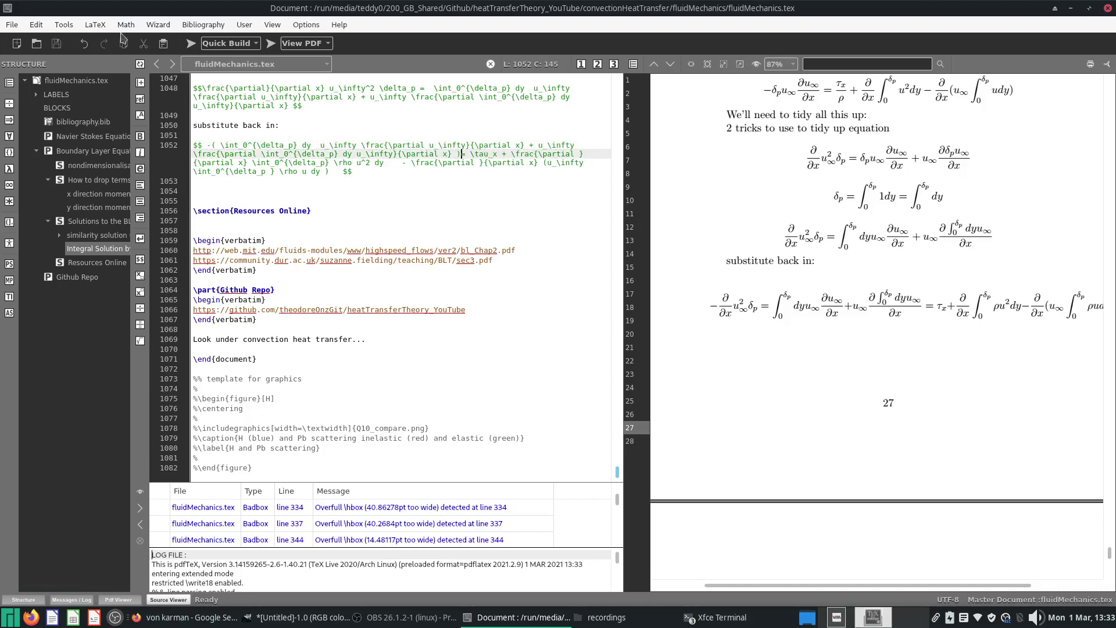
pyautogui.click(191, 43)
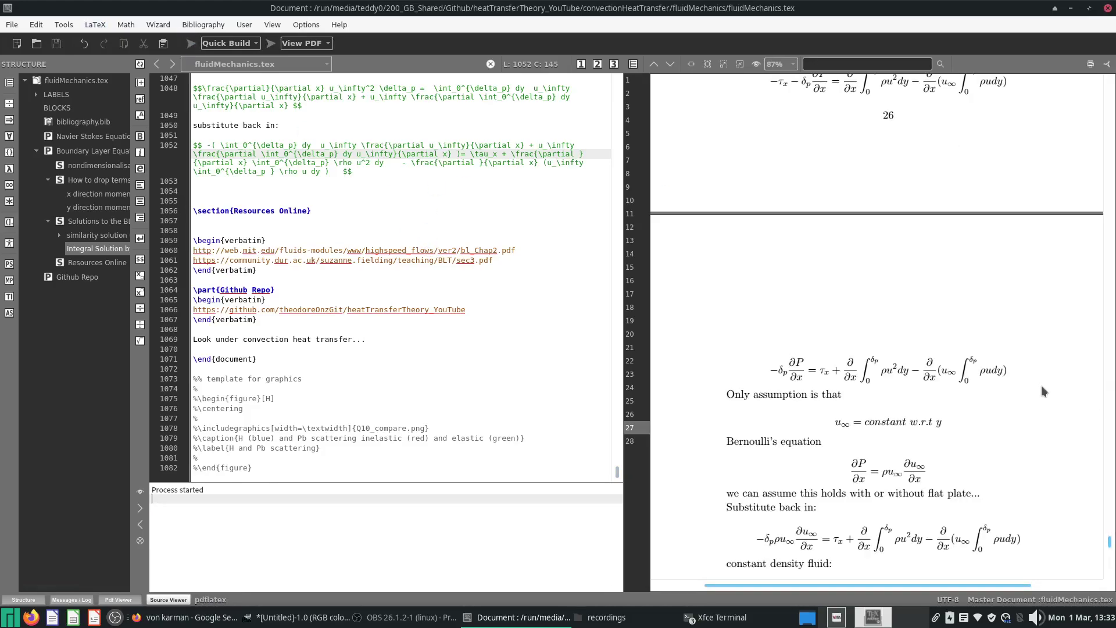
pyautogui.scroll(-5, 1041, 386)
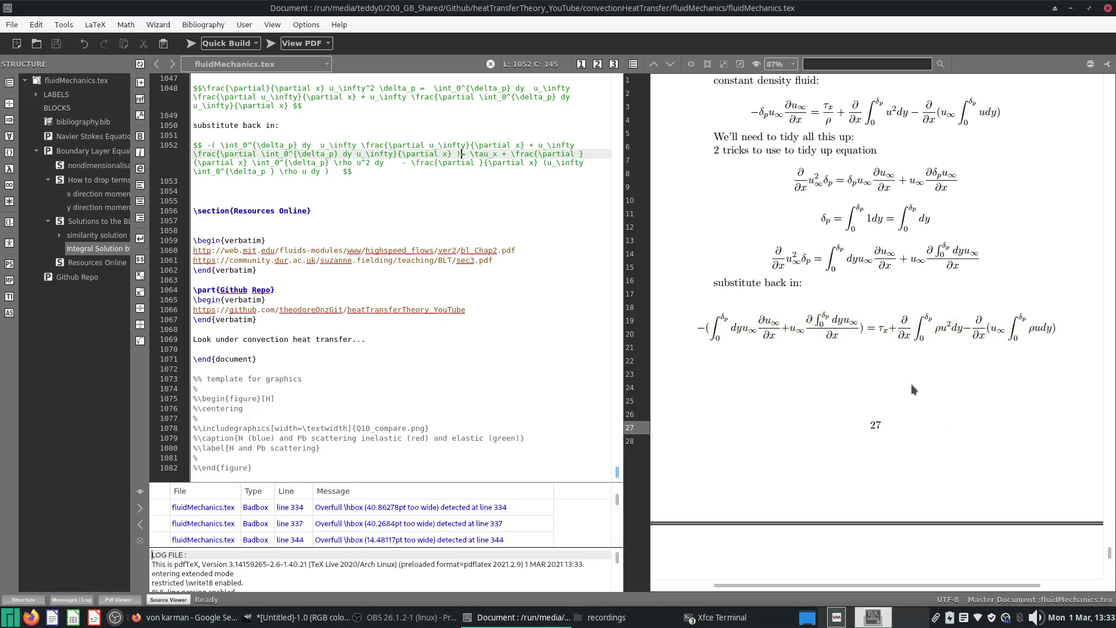
# Replace \delta_p on the left-hand side of the expanded product-rule equation with \int_0^{\delta_p} dy and rebuild the PDF.
pyautogui.scroll(1, 912, 383)
pyautogui.scroll(2, 960, 435)
pyautogui.moveTo(953, 403); pyautogui.dragTo(950, 402)
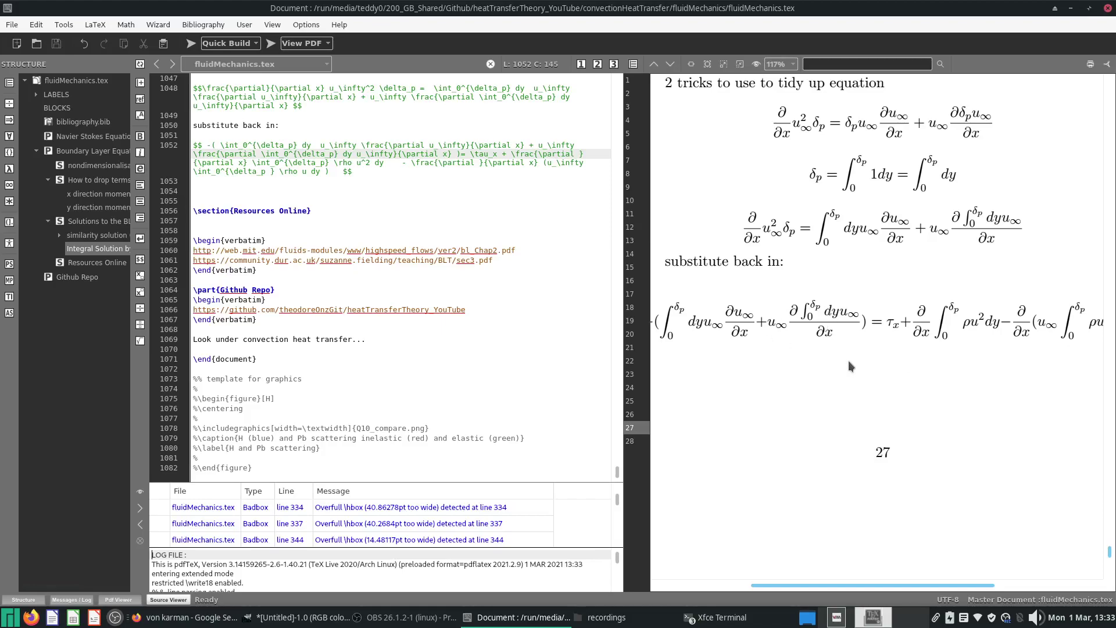
pyautogui.moveTo(862, 370)
pyautogui.mouseDown()
pyautogui.moveTo(828, 364)
pyautogui.moveTo(855, 385)
pyautogui.mouseUp()
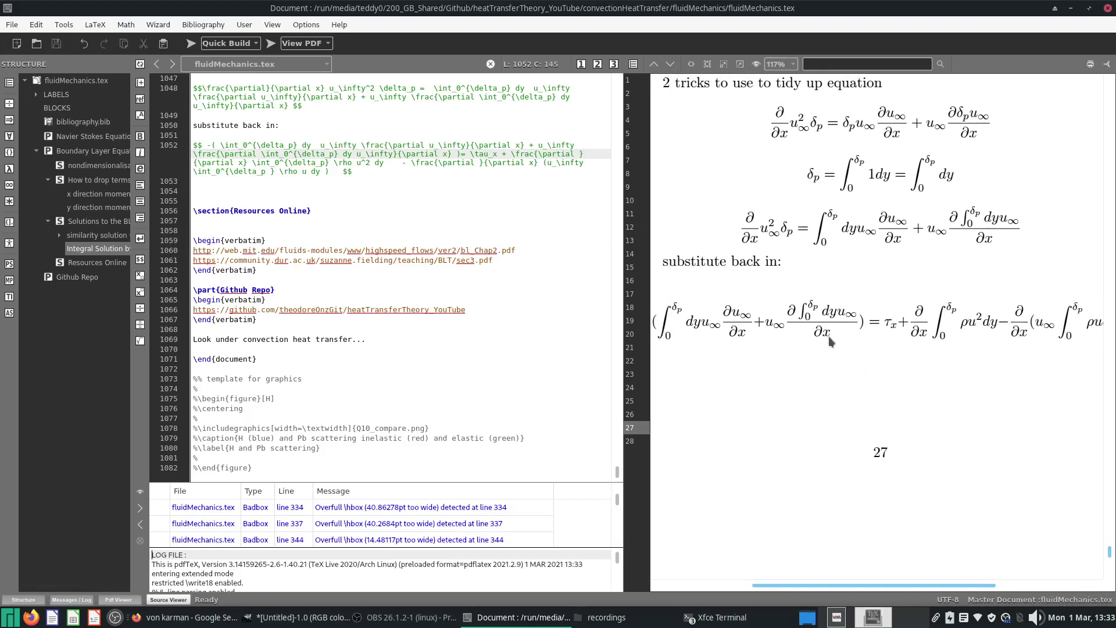
pyautogui.moveTo(727, 346); pyautogui.dragTo(745, 345)
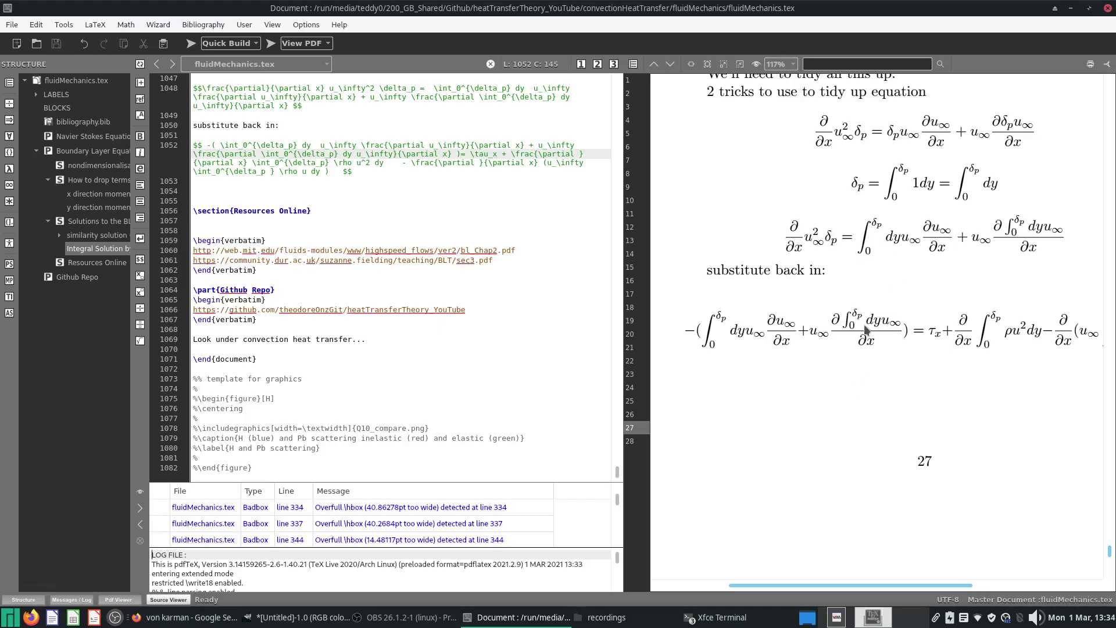
pyautogui.scroll(4, 958, 340)
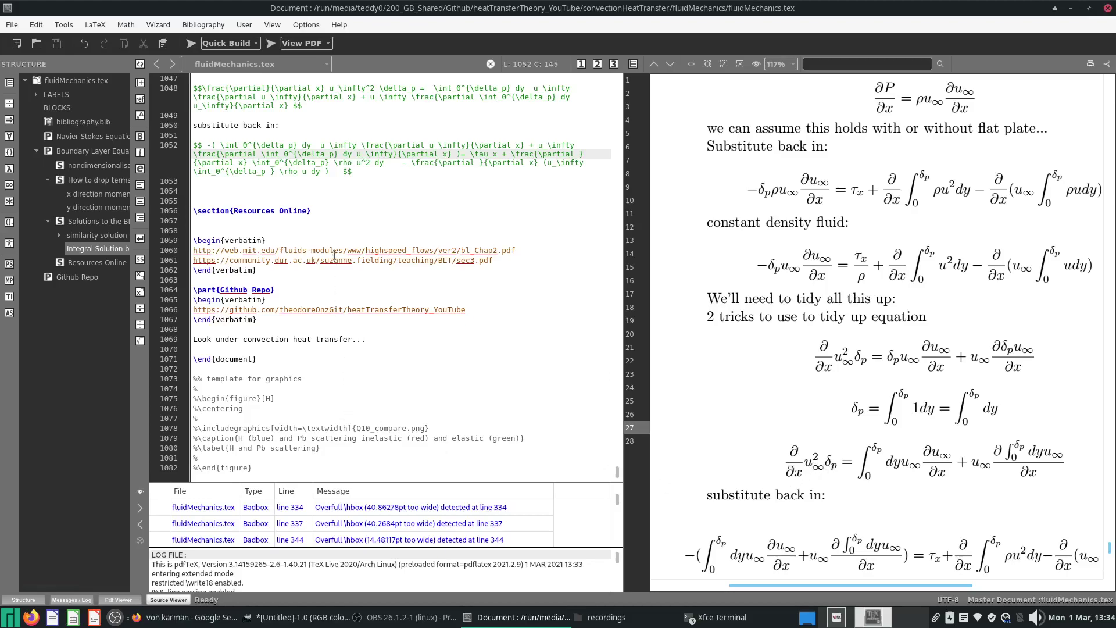
pyautogui.scroll(5, 337, 258)
pyautogui.moveTo(431, 232); pyautogui.dragTo(525, 233)
pyautogui.hotkey('ctrl', 'c')
pyautogui.moveTo(375, 233); pyautogui.dragTo(413, 233)
pyautogui.hotkey('ctrl', 'v')
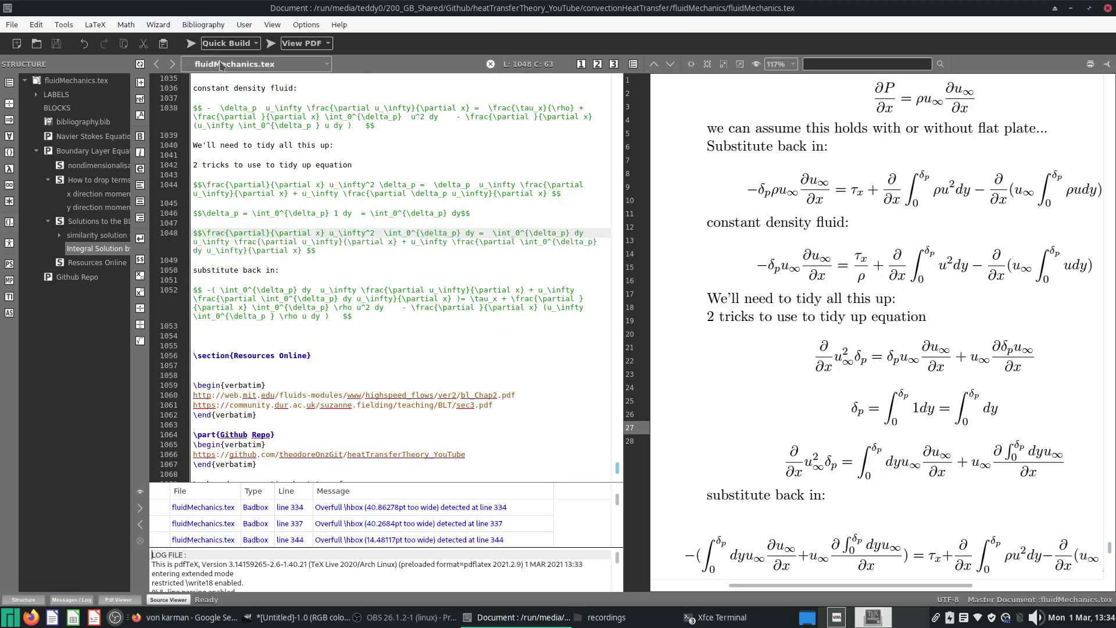
pyautogui.click(191, 43)
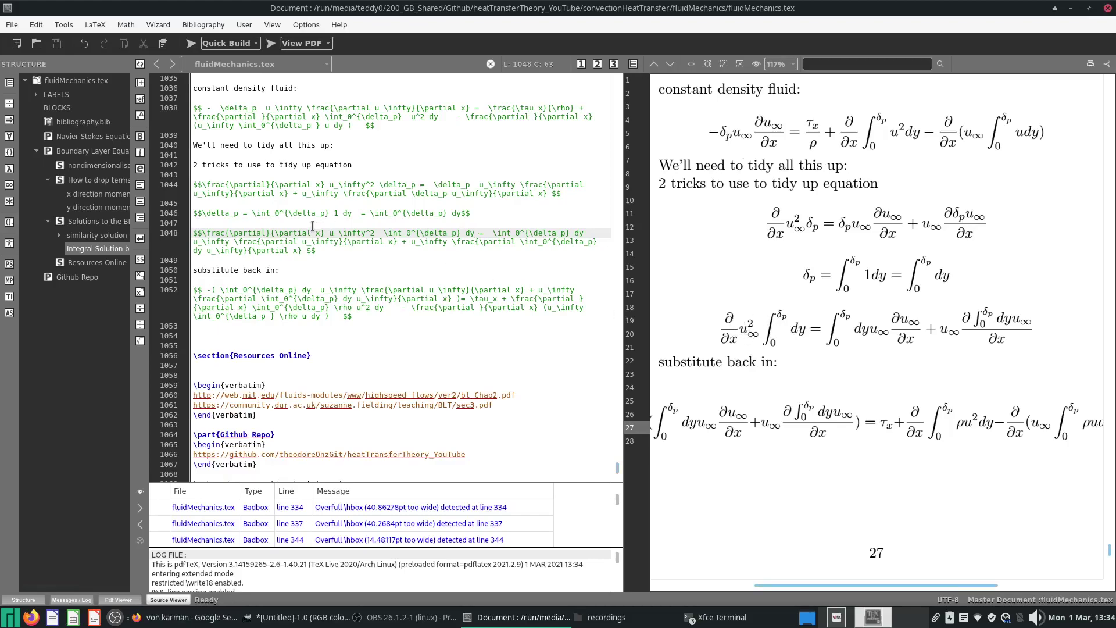
# Start a display equation above "substitute back in:" with int_0^{\delta_p} dy u_\infty \frac{\partial u_\infty}{\partial x} = and save.
pyautogui.moveTo(479, 233); pyautogui.dragTo(494, 259)
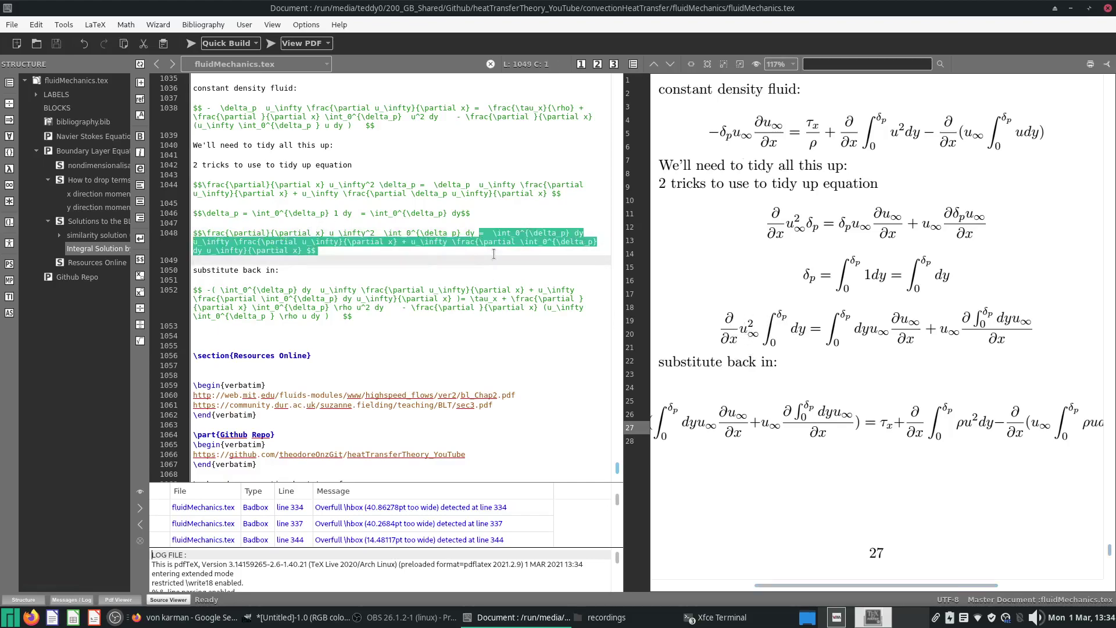
pyautogui.click(493, 253)
pyautogui.press('Return')
pyautogui.press('Return')
pyautogui.write('$$$$')
pyautogui.hotkey('ctrl', 's')
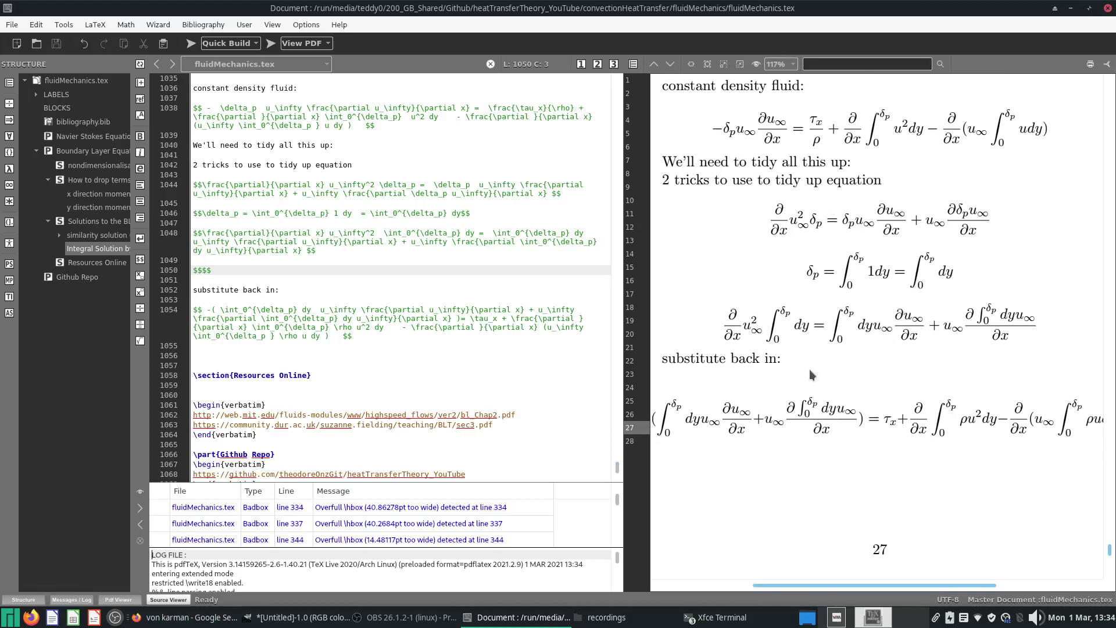
pyautogui.moveTo(495, 232); pyautogui.dragTo(401, 241)
pyautogui.middleClick(200, 265)
pyautogui.write('=')
pyautogui.hotkey('ctrl', 's')
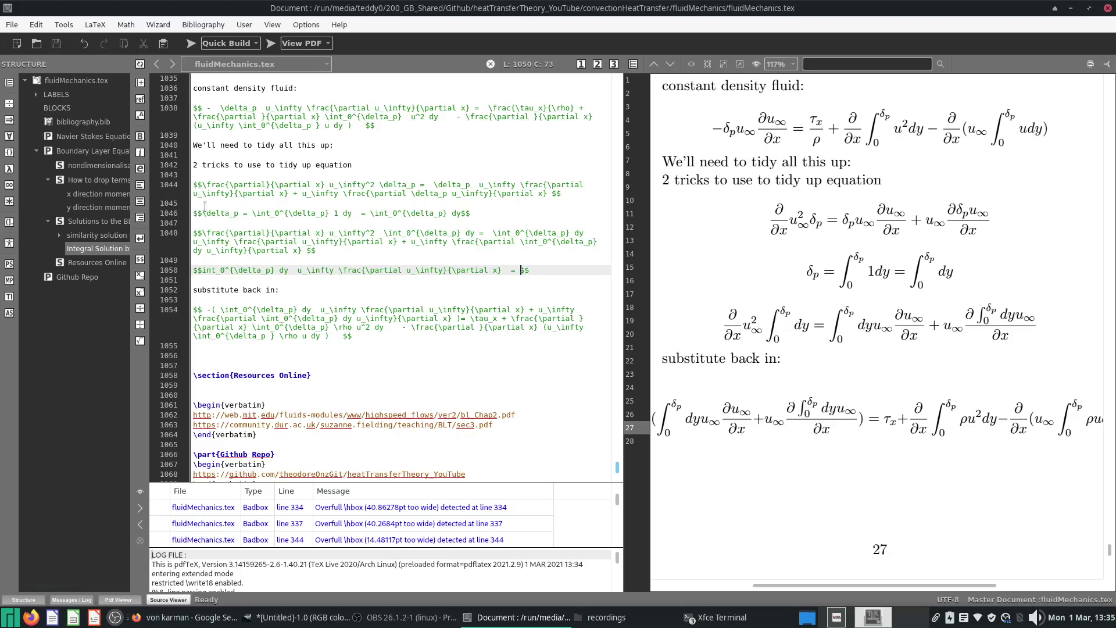
# Complete the new equation with \frac{\partial}{\partial x} u_\infty^2 \int_0^{\delta_p} dy -u_\infty \frac{\partial \int_0^{\delta_p} dy u_\infty}{\partial x}, reusing the product-rule terms.
pyautogui.moveTo(474, 233); pyautogui.dragTo(203, 233)
pyautogui.hotkey('ctrl', 'c')
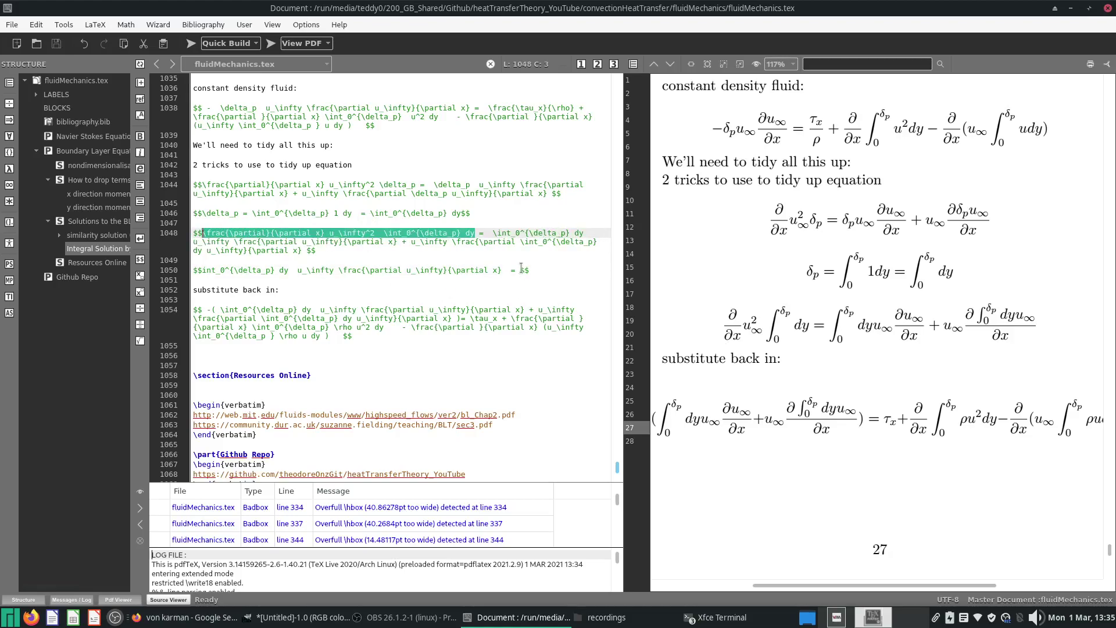
pyautogui.click(520, 270)
pyautogui.hotkey('ctrl', 'v')
pyautogui.write('-')
pyautogui.hotkey('ctrl', 's')
pyautogui.moveTo(411, 241); pyautogui.dragTo(301, 250)
pyautogui.hotkey('ctrl', 'c')
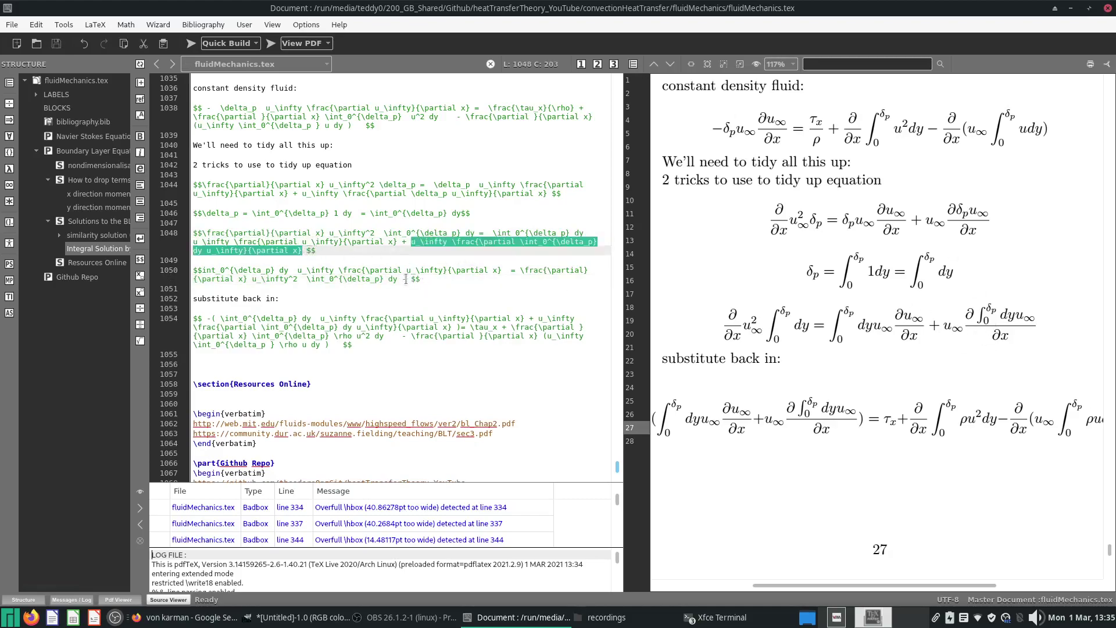
pyautogui.click(407, 278)
pyautogui.hotkey('ctrl', 'v')
# Replace the bracketed left-hand terms of the substituted equation with the rearranged identity's right-hand side, \frac{\partial}{\partial x} u_\infty^2 \int_0^{\delta_p} dy -u_\infty \frac{\partial \int_0^{\delta_p} dy u_\infty}{\partial x}, and rebuild the PDF.
pyautogui.click(519, 271)
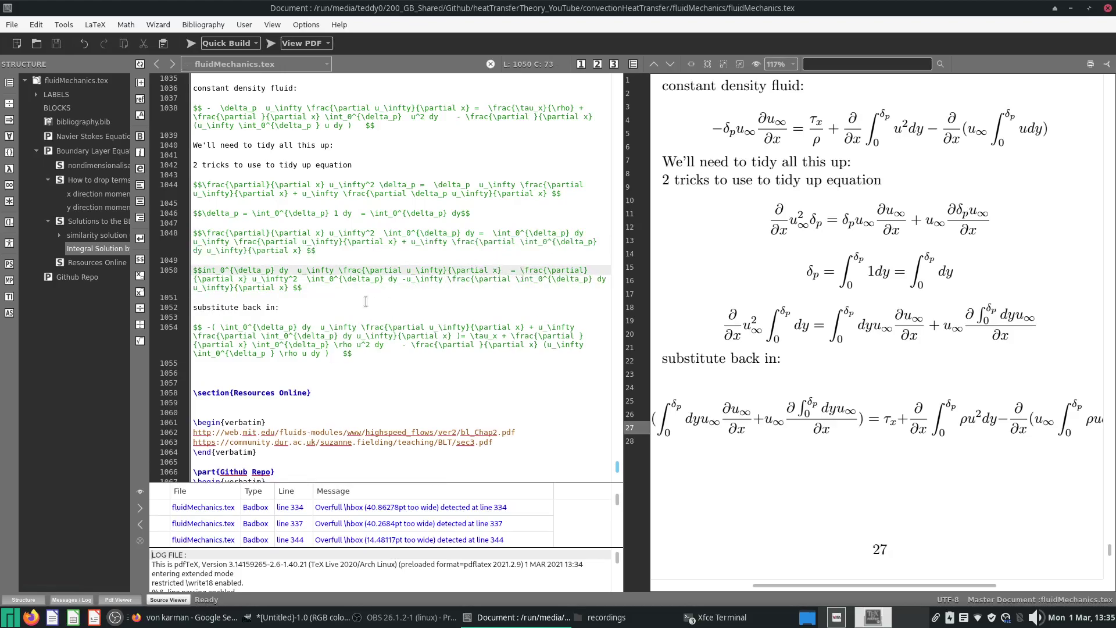
pyautogui.keyDown('shift'); pyautogui.click(290, 288); pyautogui.keyUp('shift')
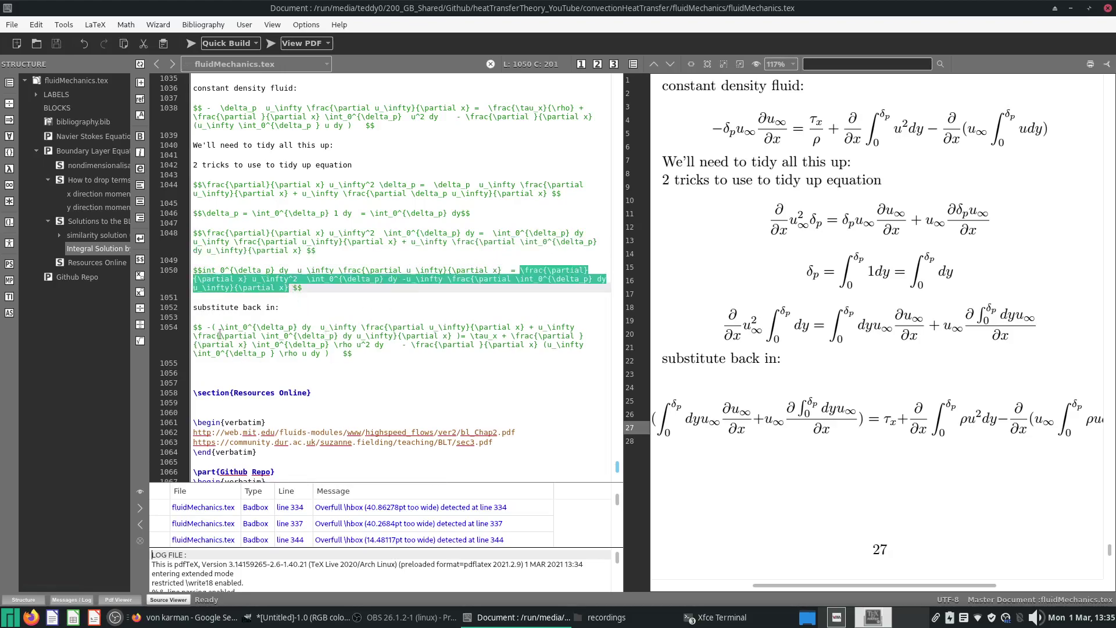
pyautogui.moveTo(221, 327); pyautogui.dragTo(450, 336)
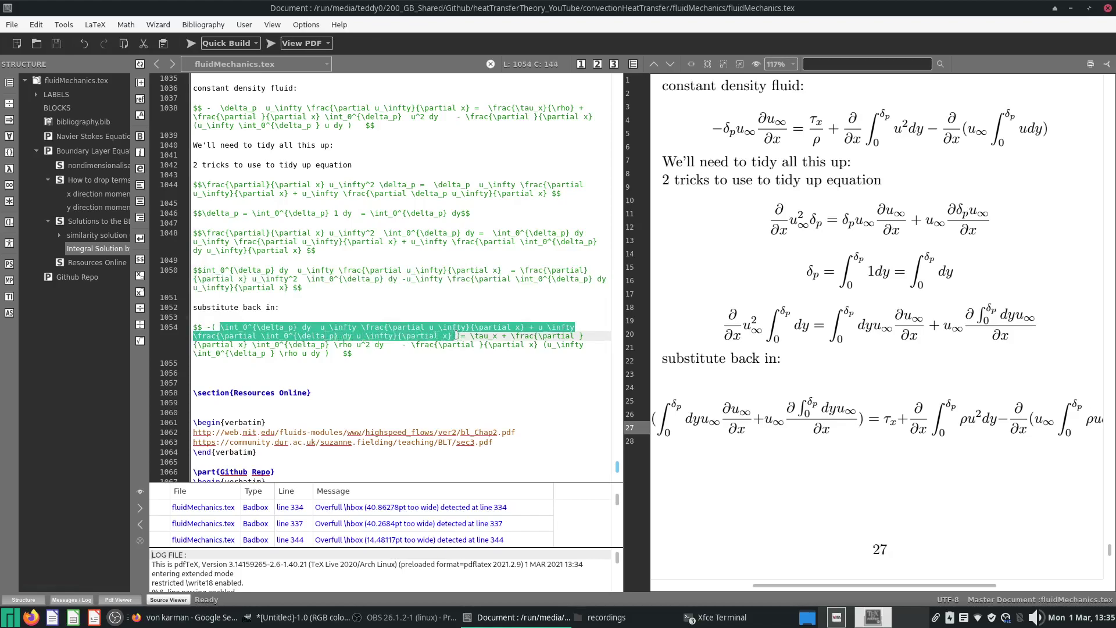
pyautogui.hotkey('ctrl', 'v')
pyautogui.click(190, 44)
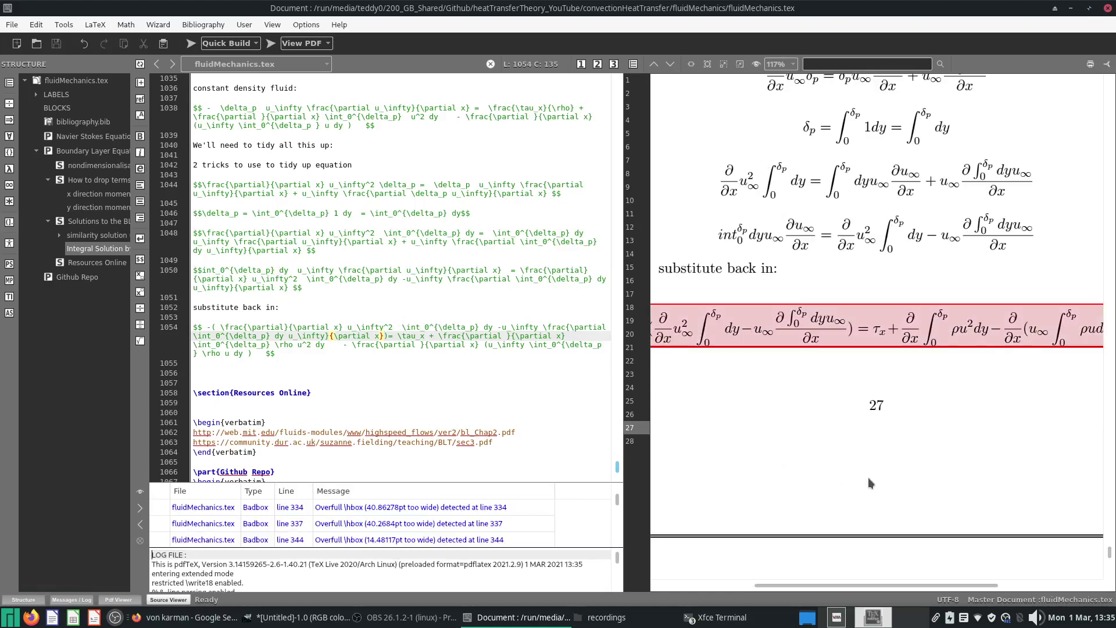
pyautogui.moveTo(921, 413); pyautogui.dragTo(901, 410)
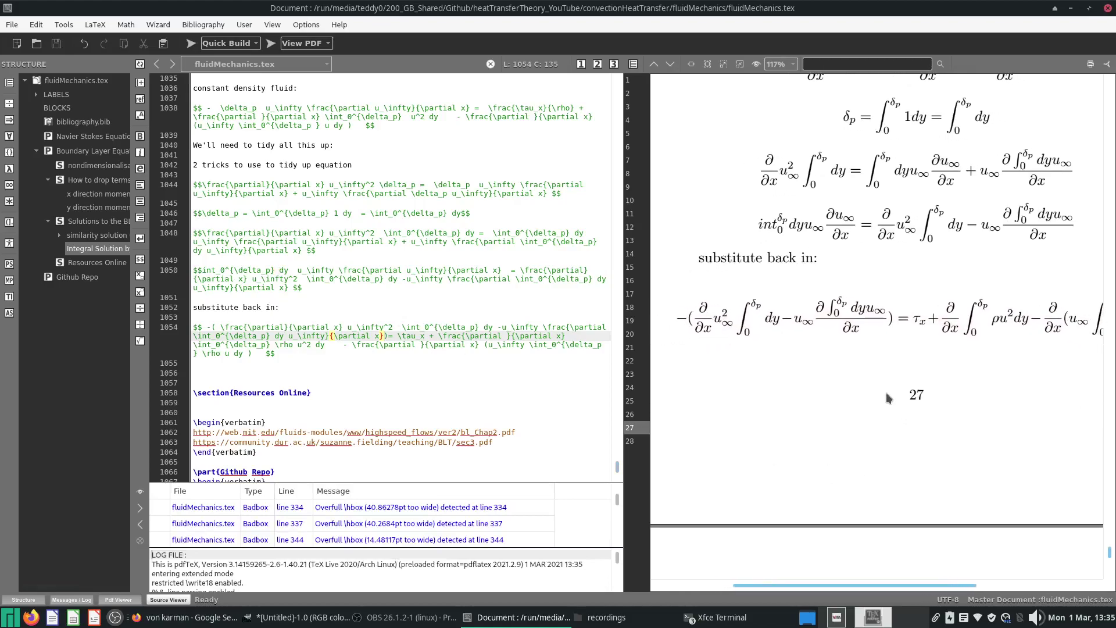
pyautogui.keyDown('ctrl'); pyautogui.scroll(-1, 824, 344); pyautogui.keyUp('ctrl')
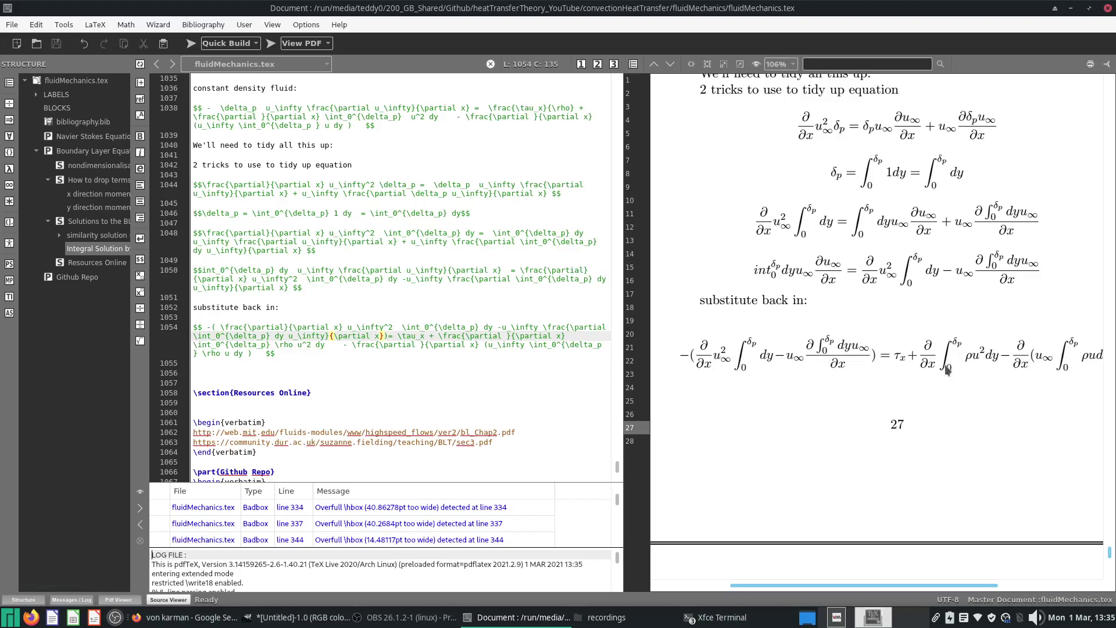
pyautogui.moveTo(947, 370); pyautogui.dragTo(911, 383)
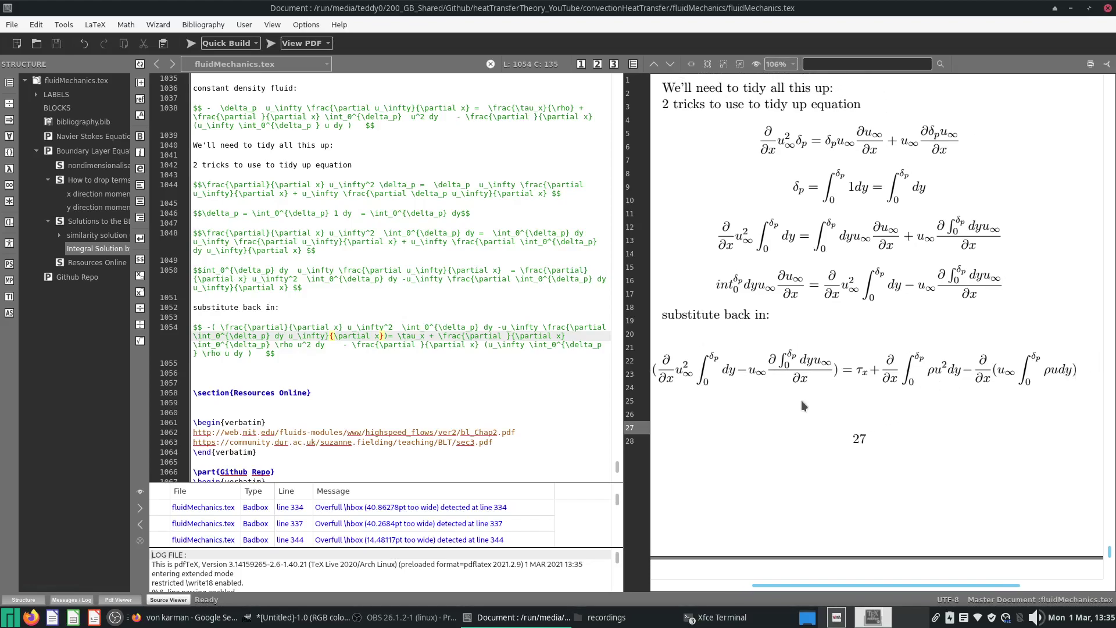
# Replace the right-hand side of the substituted equation with the one from the constant density fluid equation, starting \frac{\tau_x}{\rho}, and rebuild the PDF.
pyautogui.scroll(5, 866, 430)
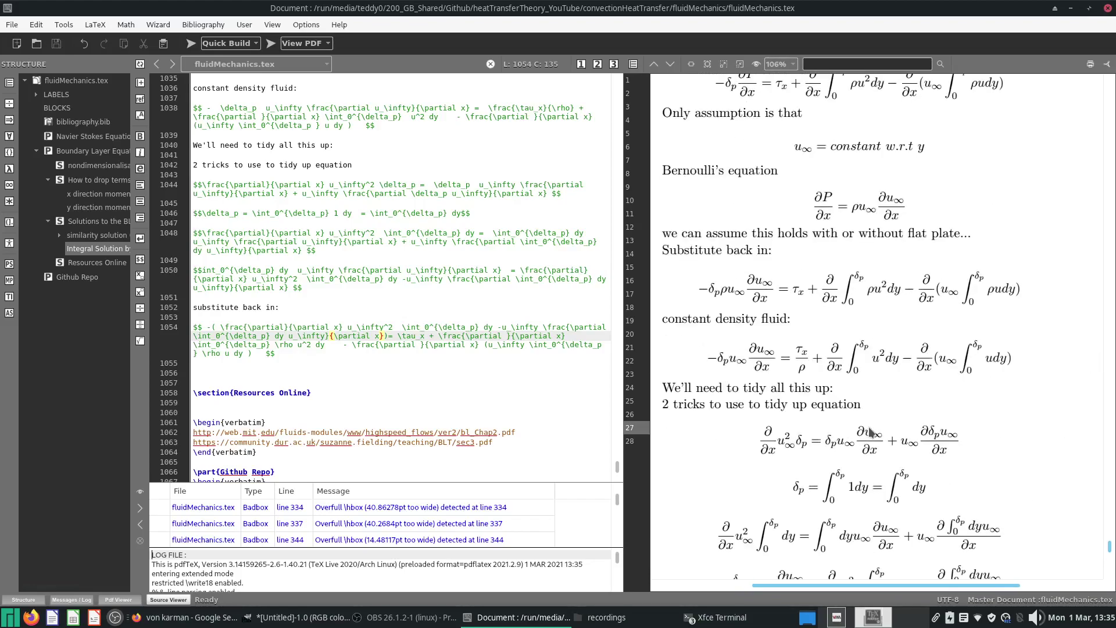
pyautogui.scroll(-3, 870, 431)
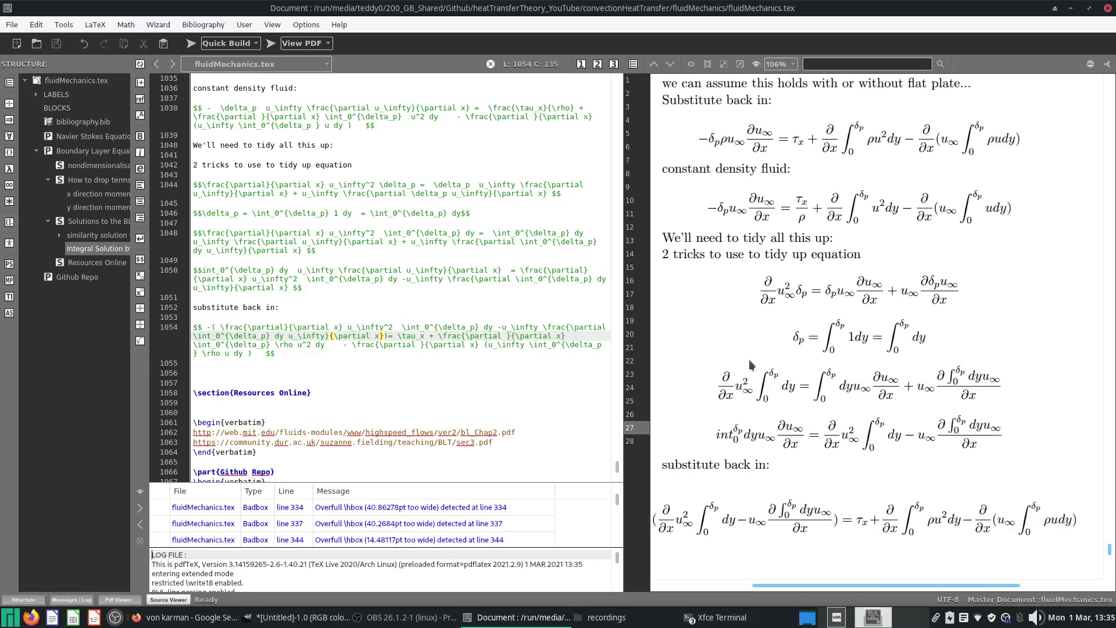
pyautogui.scroll(5, 871, 355)
pyautogui.scroll(3, 335, 265)
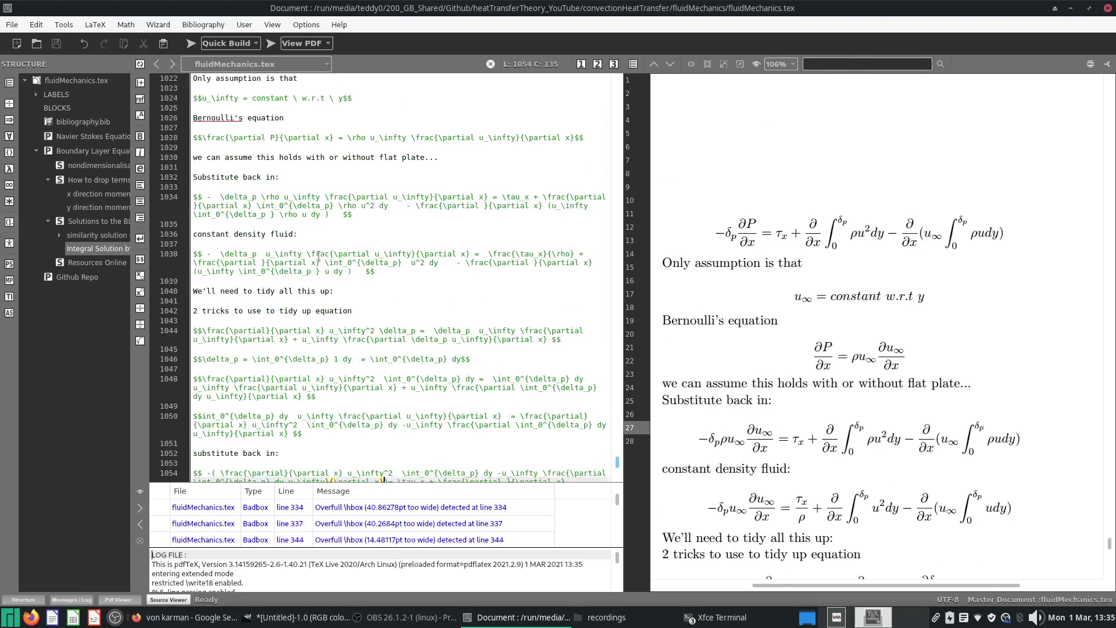
pyautogui.moveTo(487, 256); pyautogui.dragTo(356, 271)
pyautogui.scroll(-10, 427, 324)
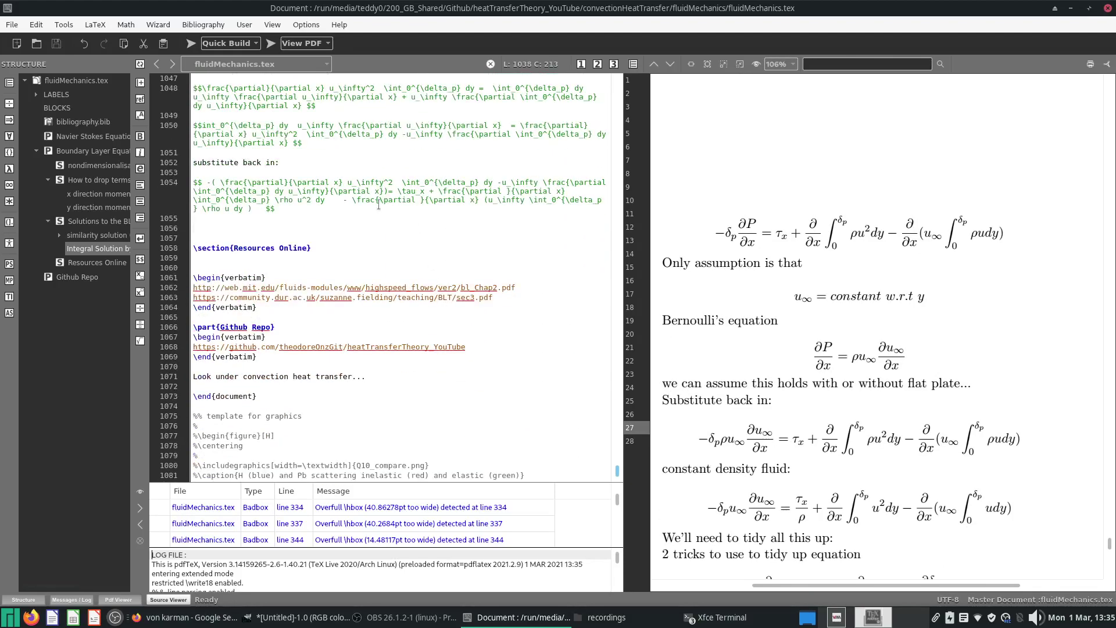
pyautogui.moveTo(397, 191); pyautogui.dragTo(256, 209)
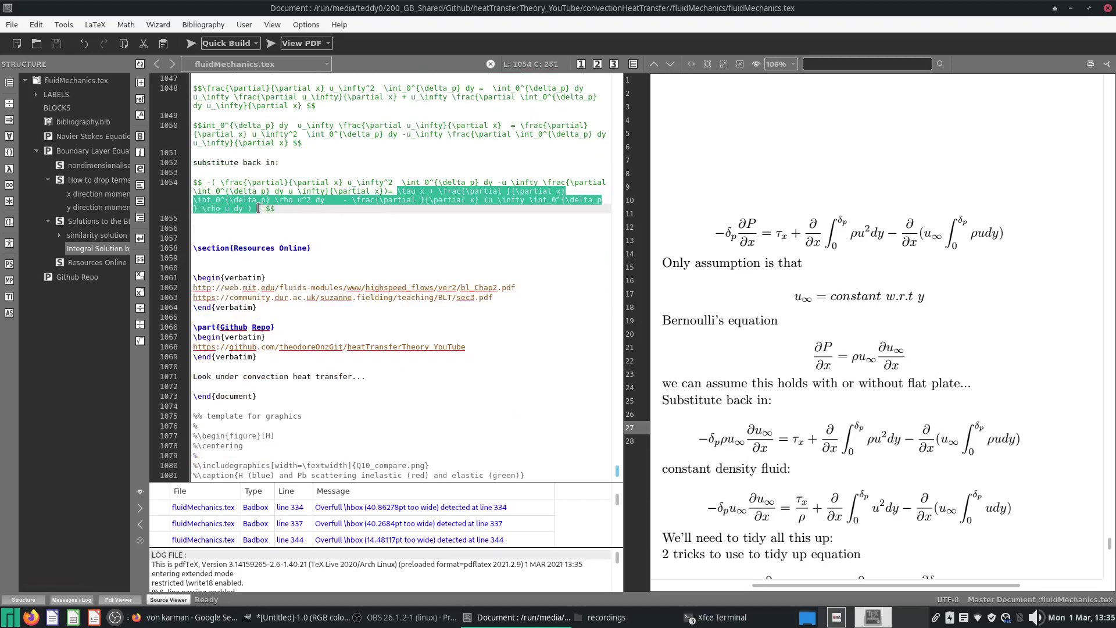
pyautogui.hotkey('ctrl', 'v')
pyautogui.click(196, 49)
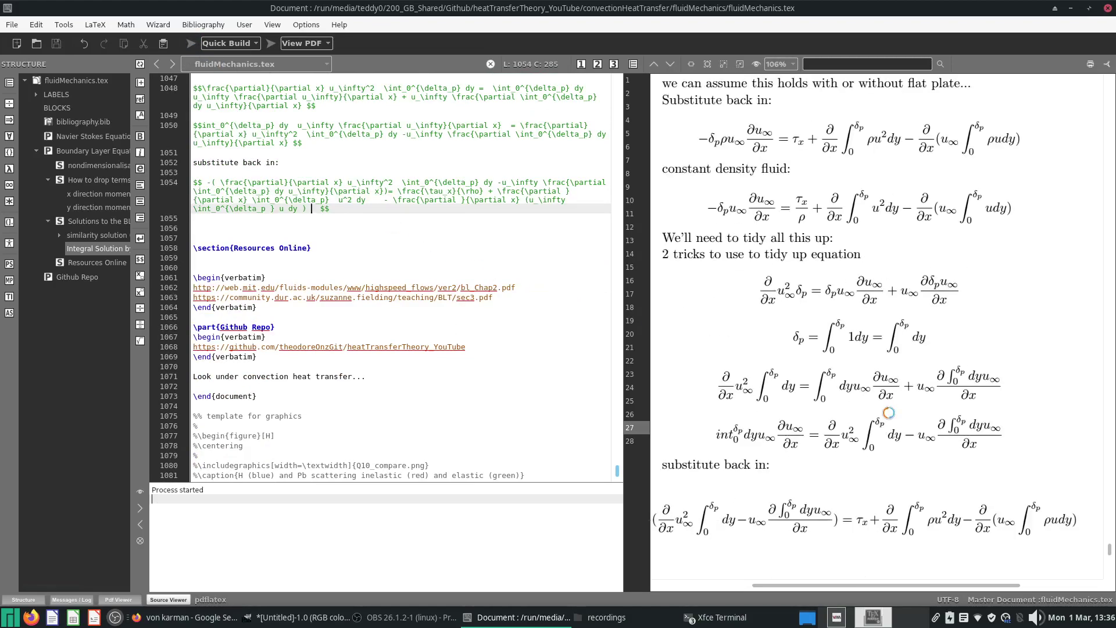
pyautogui.scroll(-3, 912, 430)
pyautogui.moveTo(895, 504); pyautogui.dragTo(920, 479)
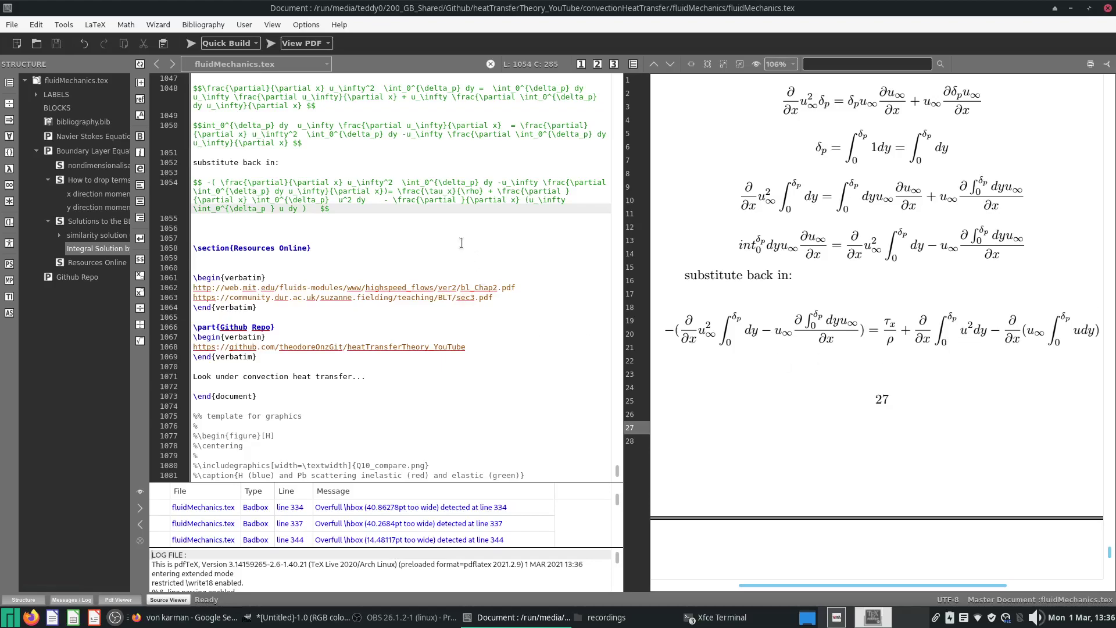
# Duplicate the substituted equation directly below itself, above the Resources Online section.
pyautogui.tripleClick(396, 199)
pyautogui.click(425, 237)
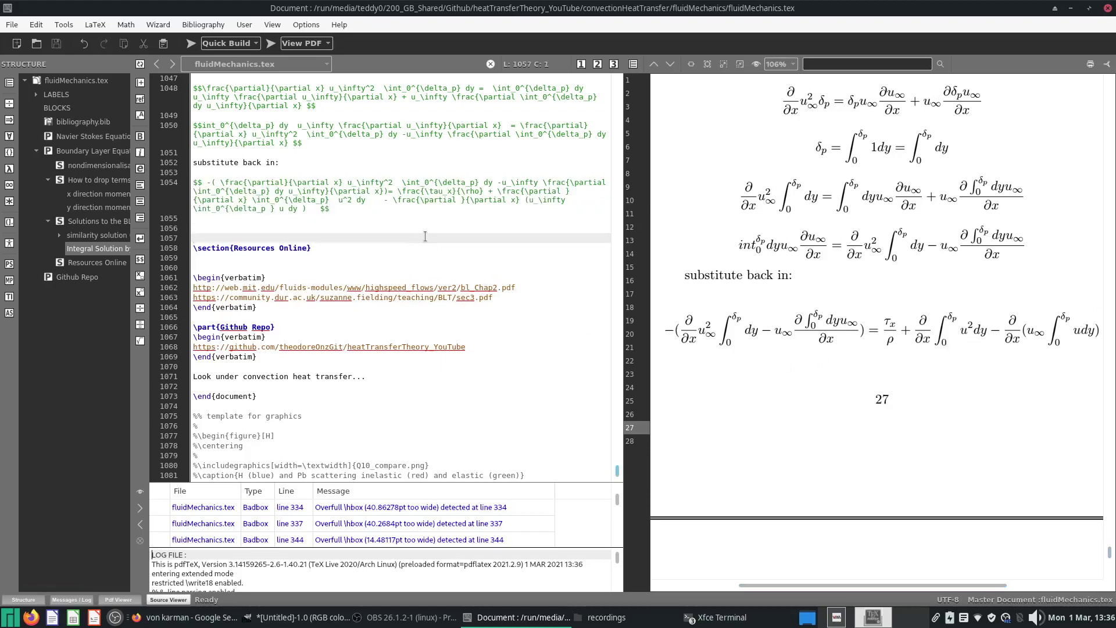
pyautogui.hotkey('ctrl', 'v')
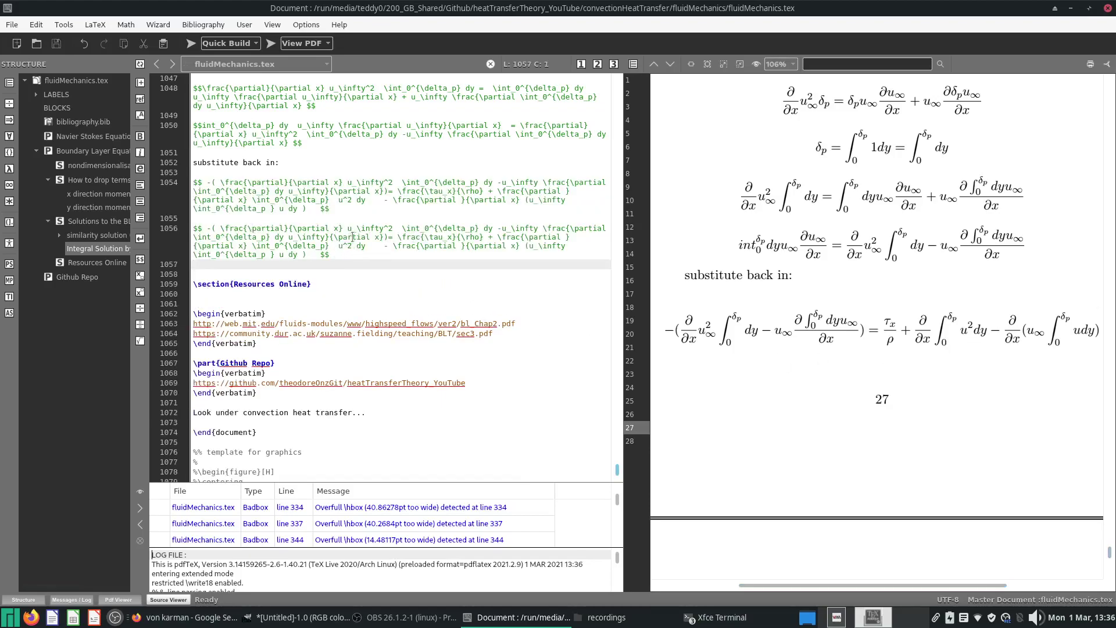
# In the duplicated equation, remove u_\infty^2 from the left-hand side and change the first right-hand integrand to ( u^2 +u_\infty^2).
pyautogui.moveTo(347, 229); pyautogui.dragTo(394, 227)
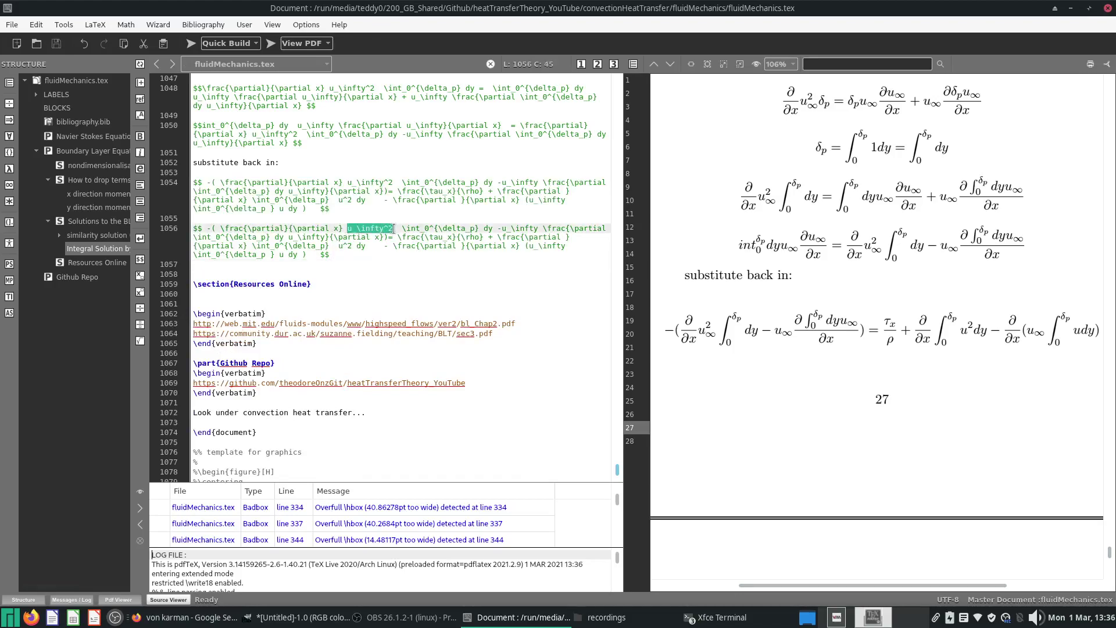
pyautogui.press('BackSpace')
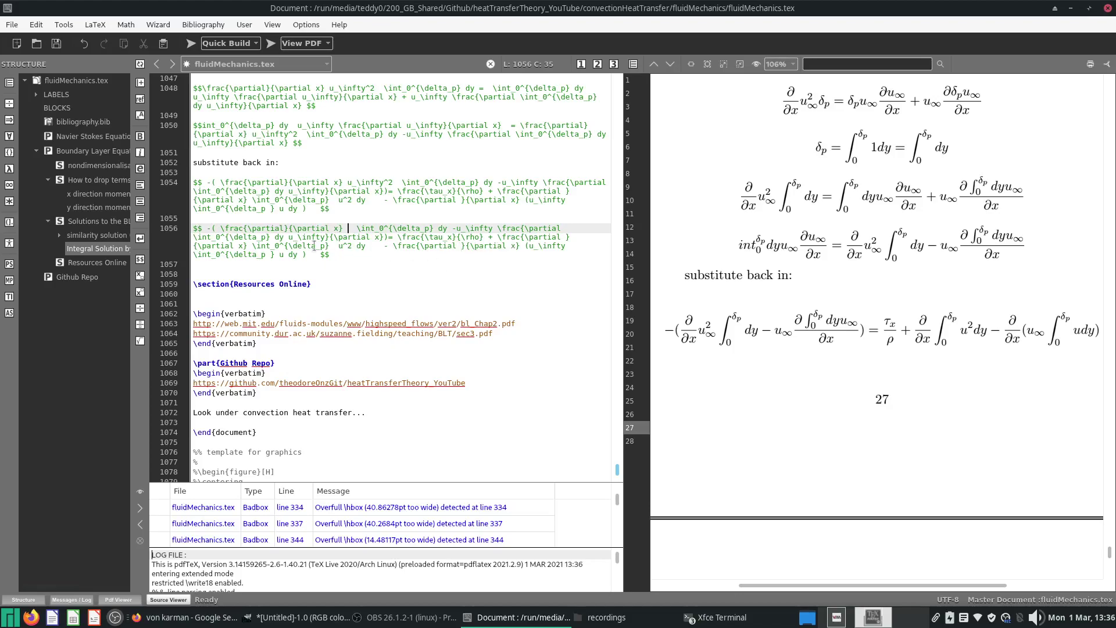
pyautogui.click(335, 246)
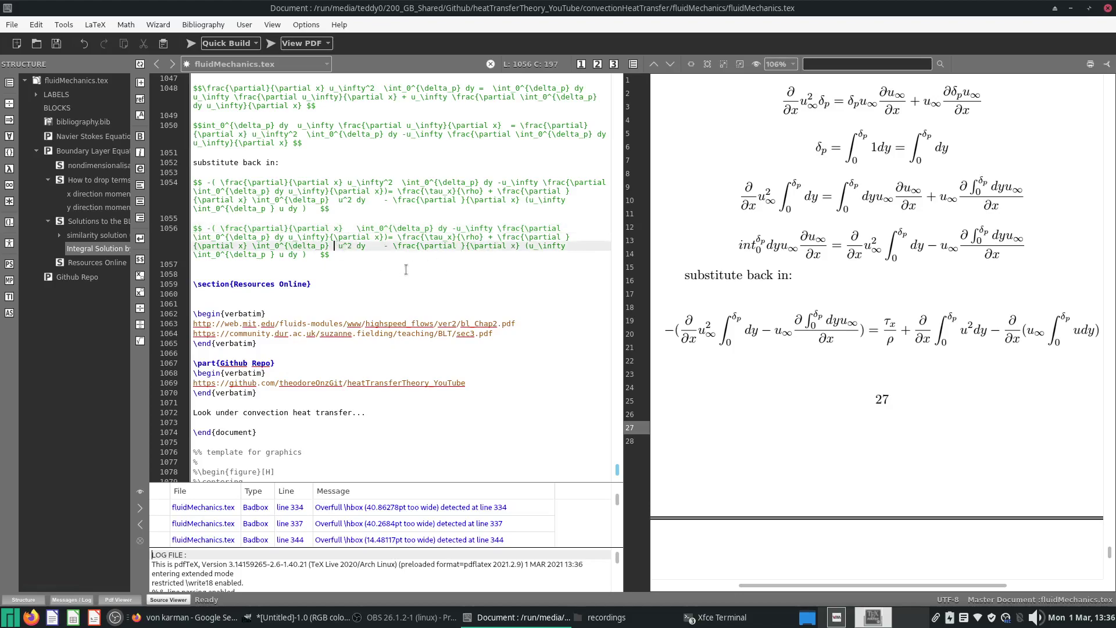
pyautogui.write('(')
pyautogui.press('Right')
pyautogui.press('Right')
pyautogui.press('Right')
pyautogui.write('+u_\\infty^2')
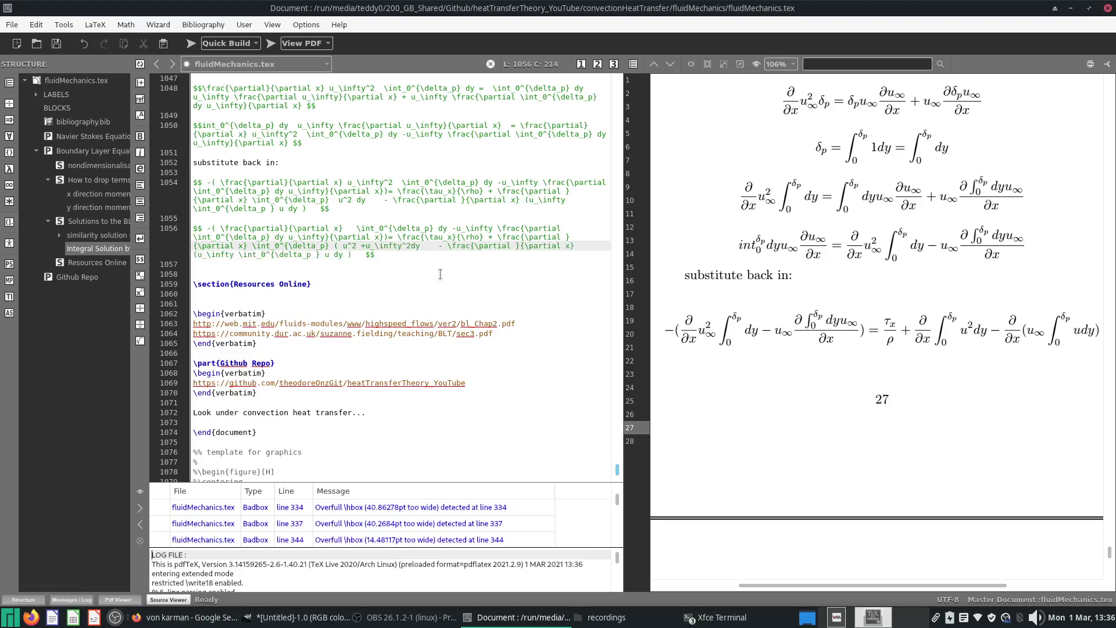
pyautogui.write(')')
# Delete the leftover \frac{\partial}{\partial x} \int_0^{\delta_p} dy and both minus signs from the duplicated equation's left-hand side, then save and rebuild the PDF.
pyautogui.moveTo(220, 228); pyautogui.dragTo(341, 228)
pyautogui.moveTo(220, 228); pyautogui.dragTo(452, 227)
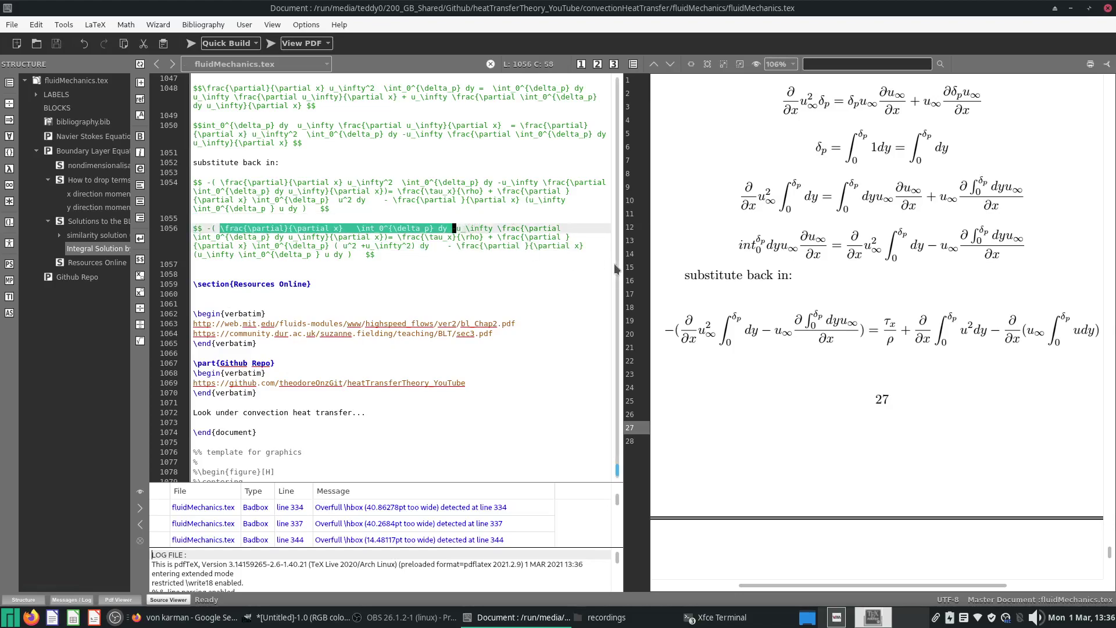
pyautogui.press('BackSpace')
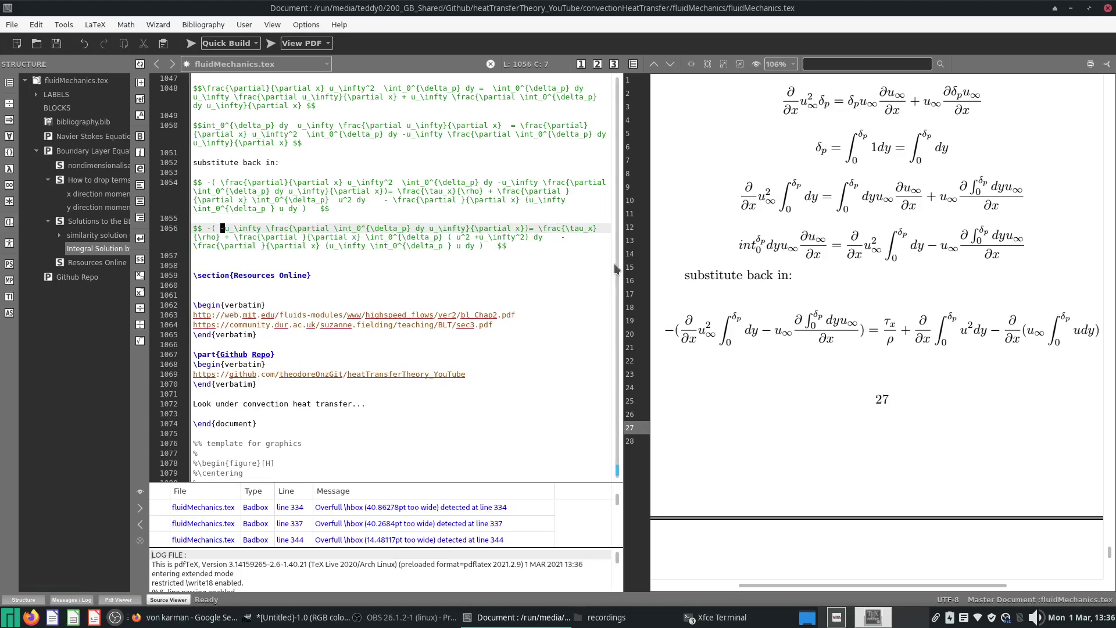
pyautogui.press('BackSpace')
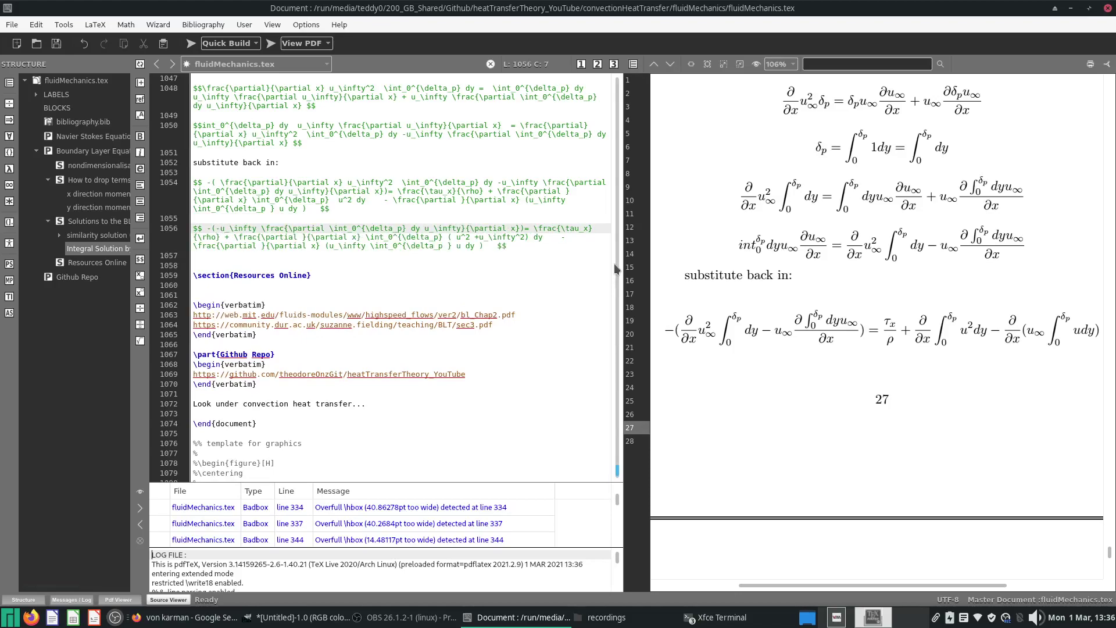
pyautogui.press('Left')
pyautogui.press('BackSpace')
pyautogui.hotkey('ctrl', 's')
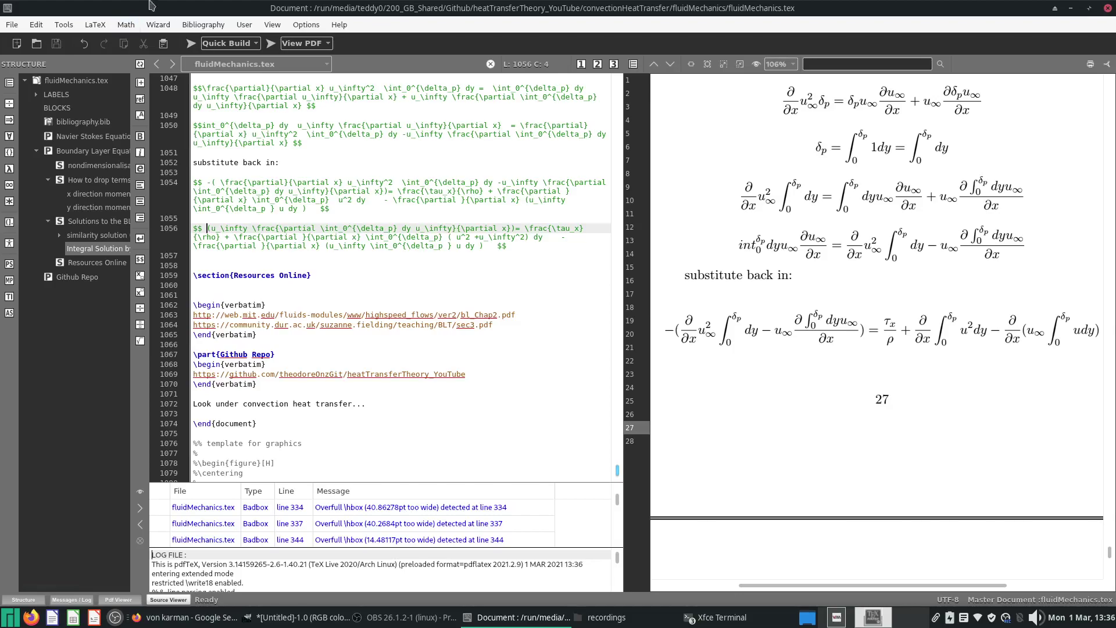
pyautogui.click(192, 44)
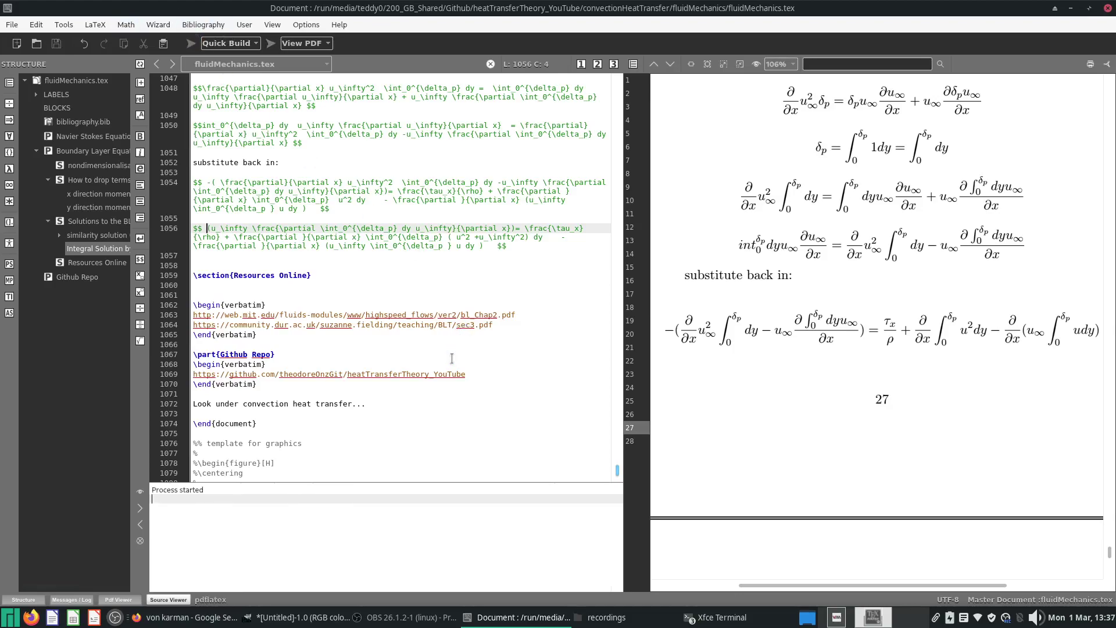